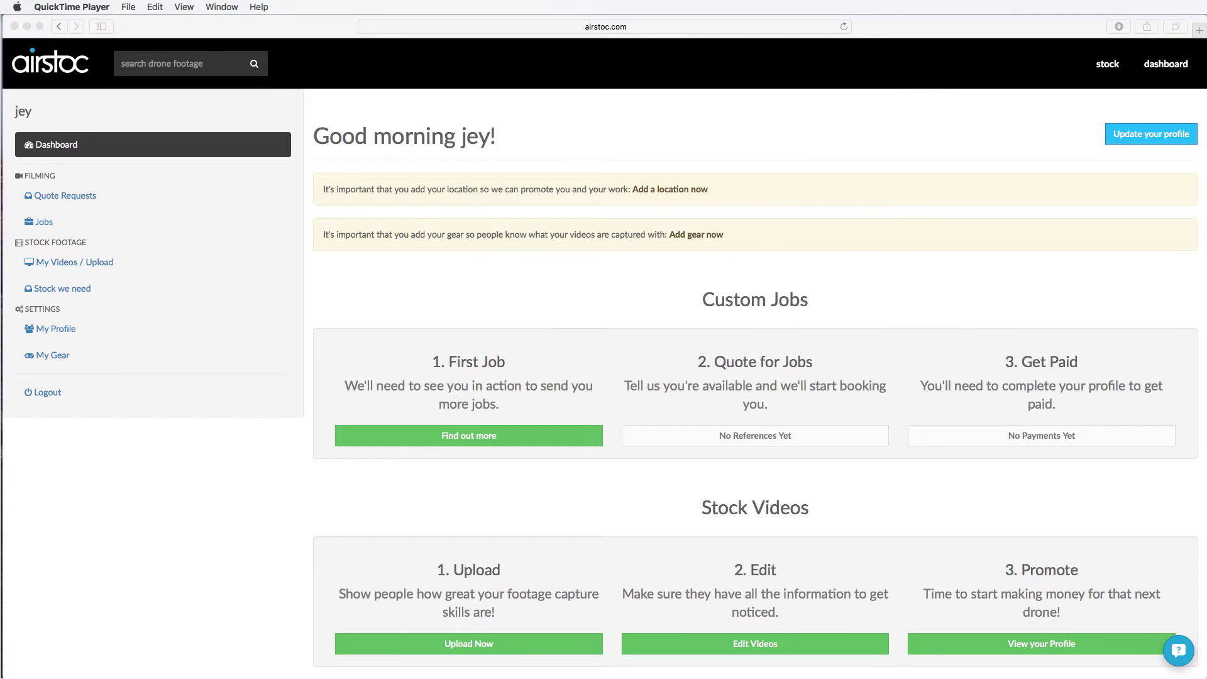
Step: From the Airstoc Legals footer, open the Submission Guide PDF and scroll to Principles
{"action": "scroll", "coordinate": [568, 525], "scroll_direction": "down", "scroll_amount": 10}
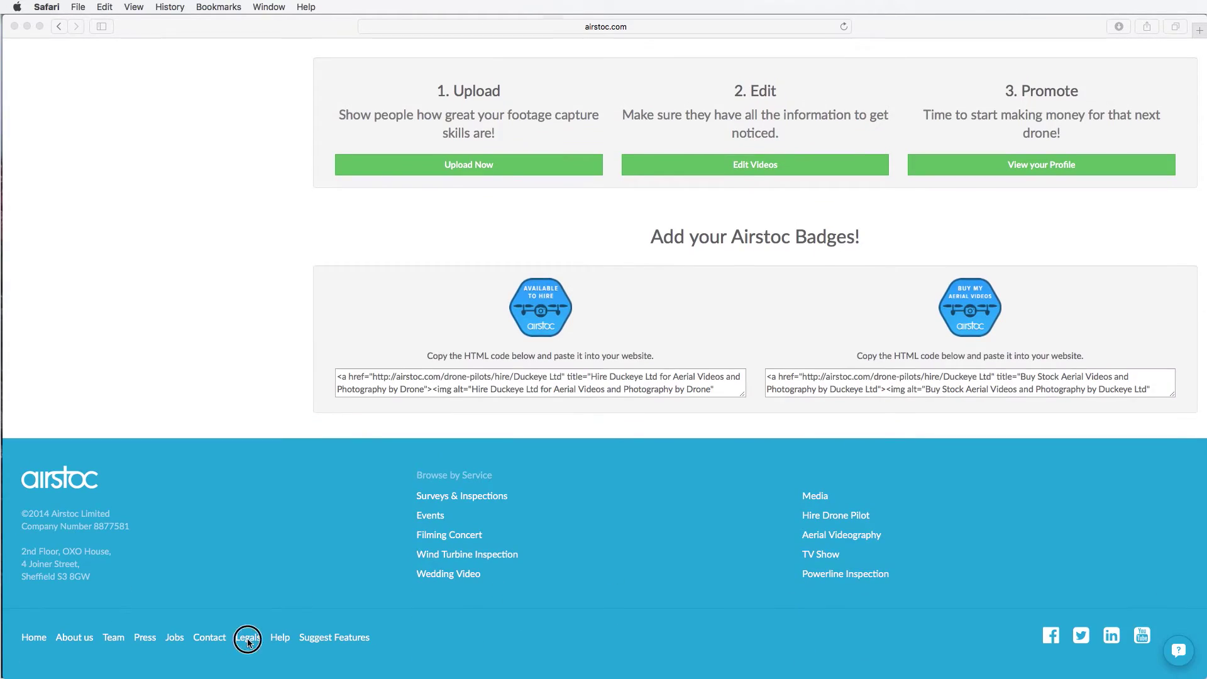
{"action": "left_click", "coordinate": [247, 638]}
{"action": "left_click", "coordinate": [247, 638]}
{"action": "left_click", "coordinate": [534, 420]}
{"action": "scroll", "coordinate": [69, 449], "scroll_direction": "down", "scroll_amount": 20}
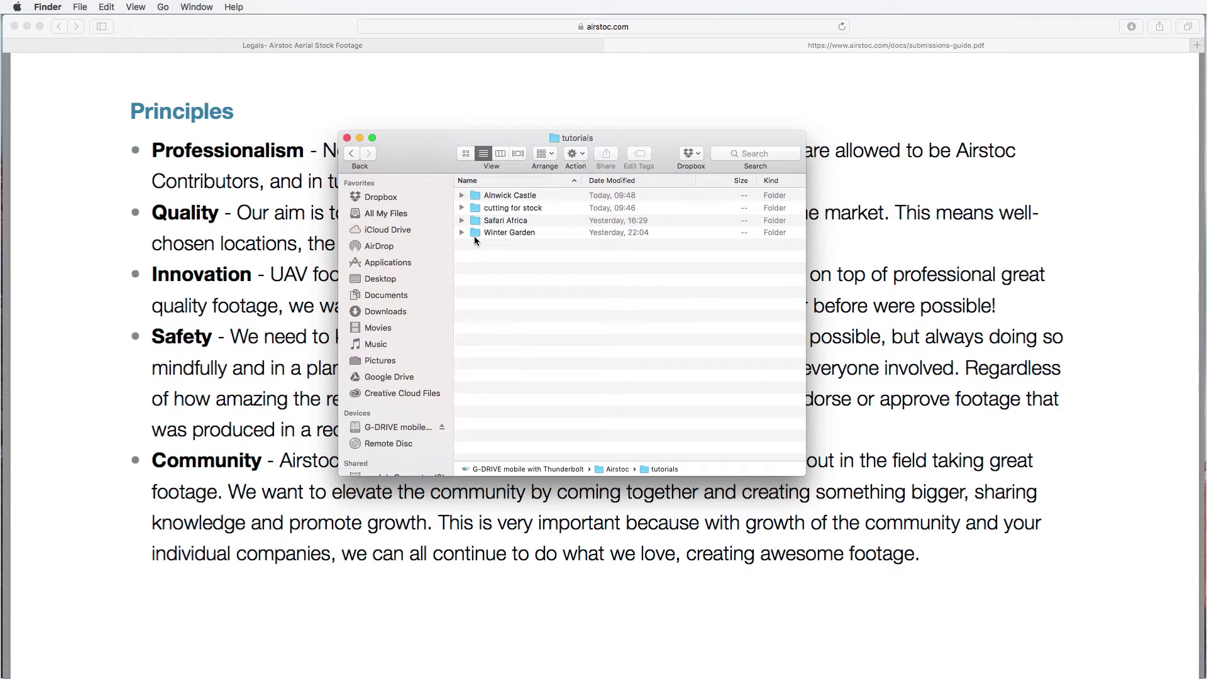
Step: Trash the 199.6 MB FX4_wintergarden_01b.mp4 from Winter Garden > stock, leaving the folder empty
{"action": "left_click", "coordinate": [462, 233]}
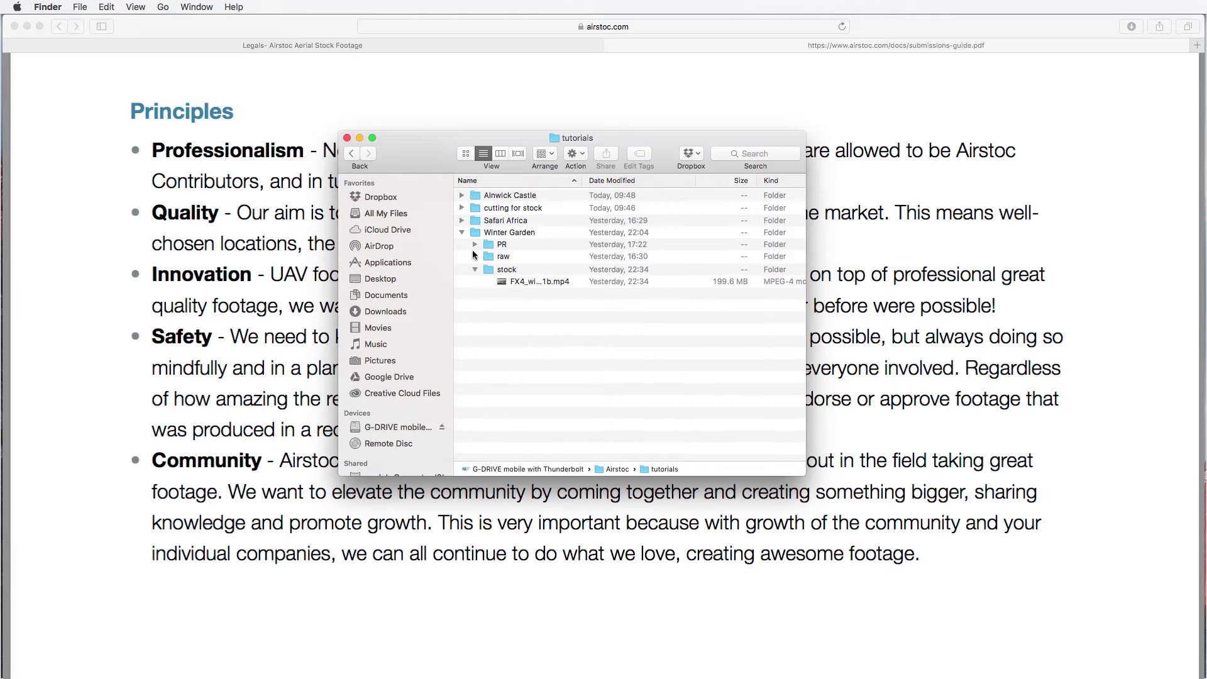
{"action": "left_click", "coordinate": [475, 268]}
{"action": "left_click", "coordinate": [475, 268]}
{"action": "left_click", "coordinate": [518, 279]}
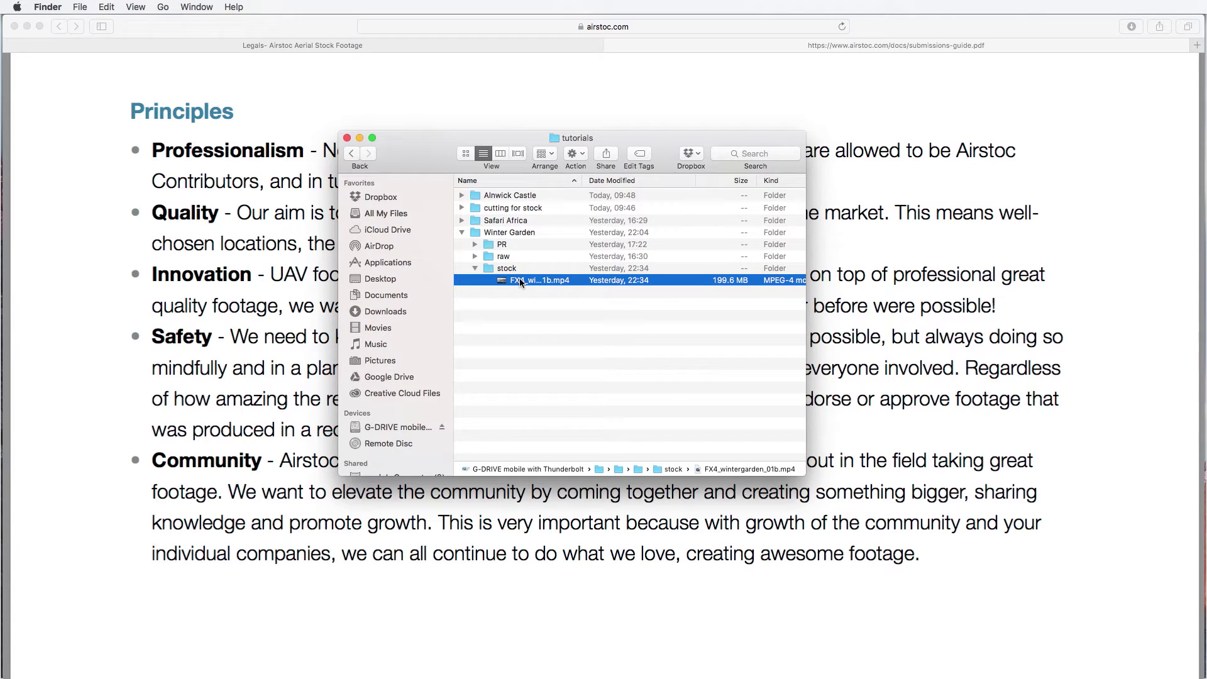
{"action": "key", "text": "super+BackSpace"}
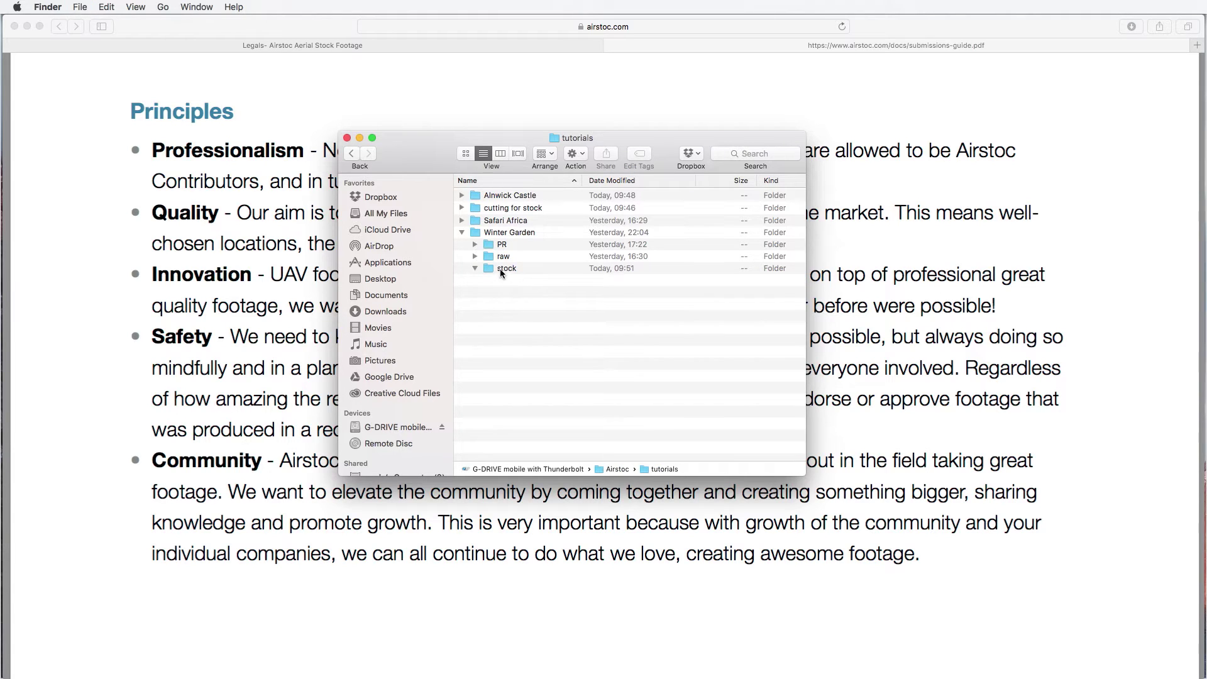
{"action": "left_click", "coordinate": [475, 248]}
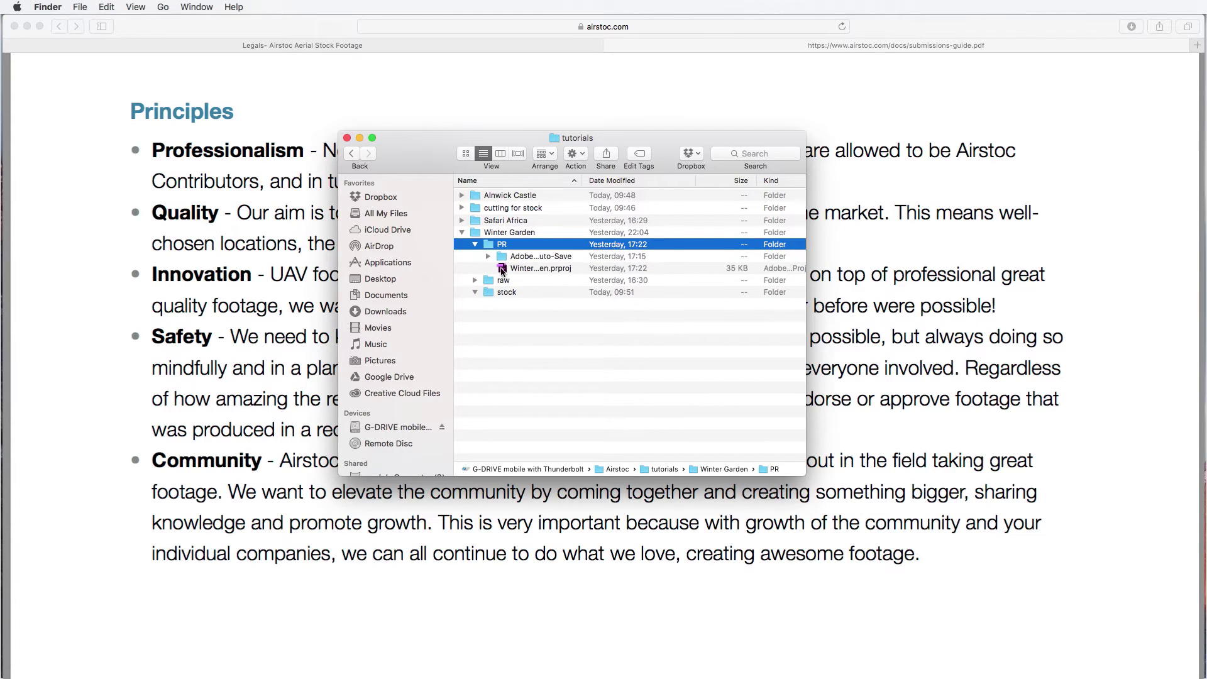
{"action": "left_click", "coordinate": [476, 245]}
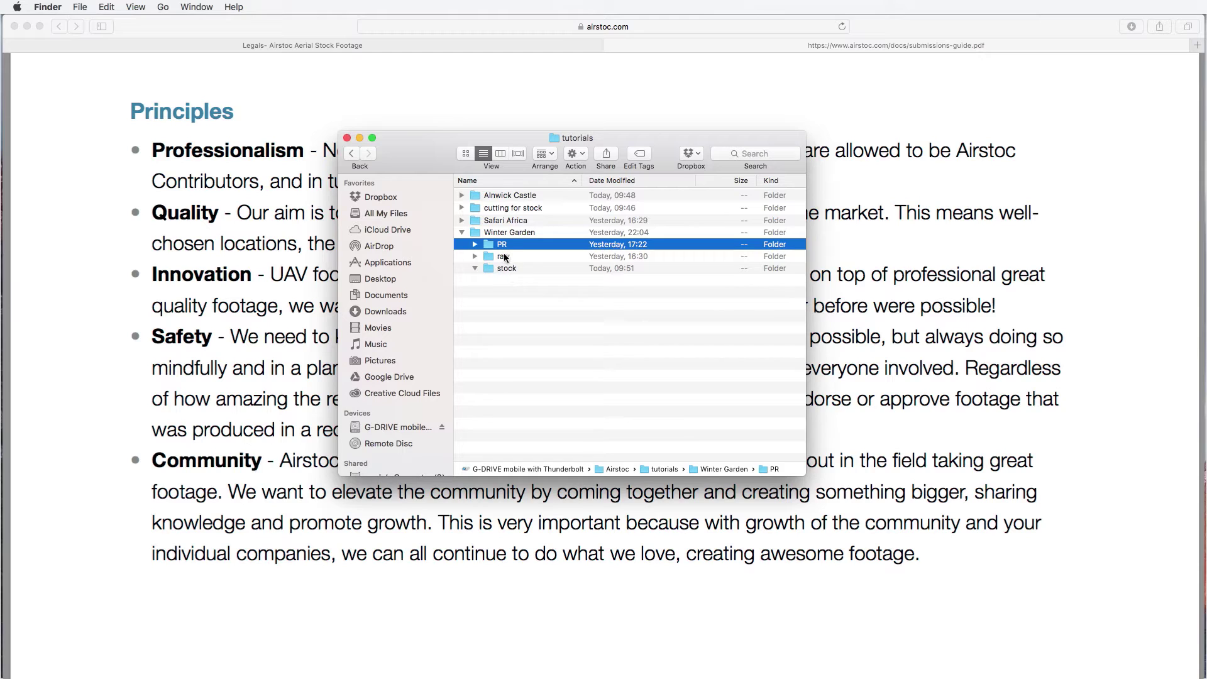
{"action": "left_click", "coordinate": [504, 269]}
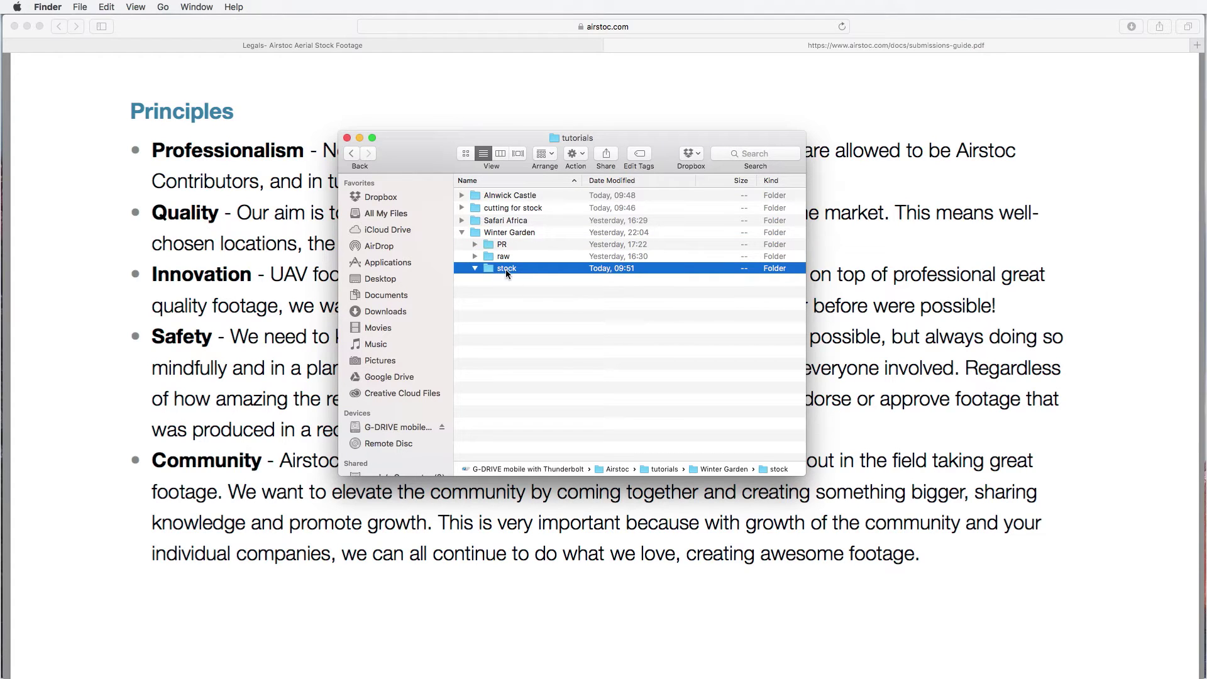
Step: Return from the Legals tab to My Videos and open the Upload Videos page
{"action": "left_click", "coordinate": [378, 48]}
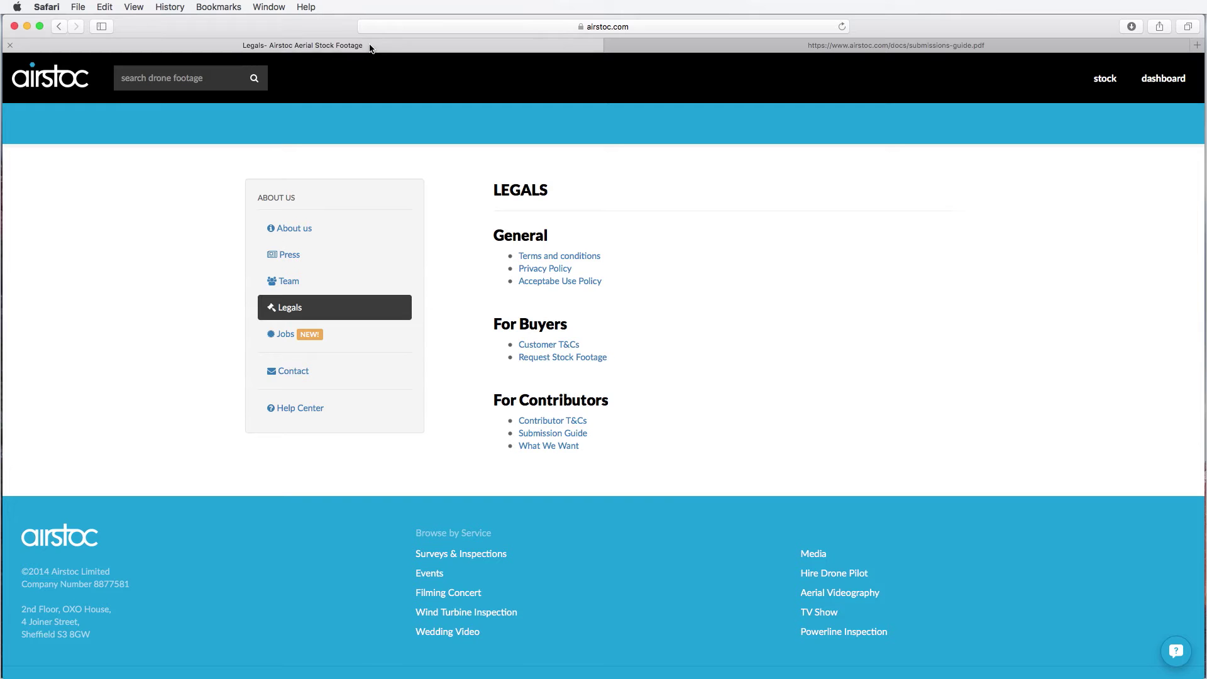
{"action": "left_click", "coordinate": [59, 25]}
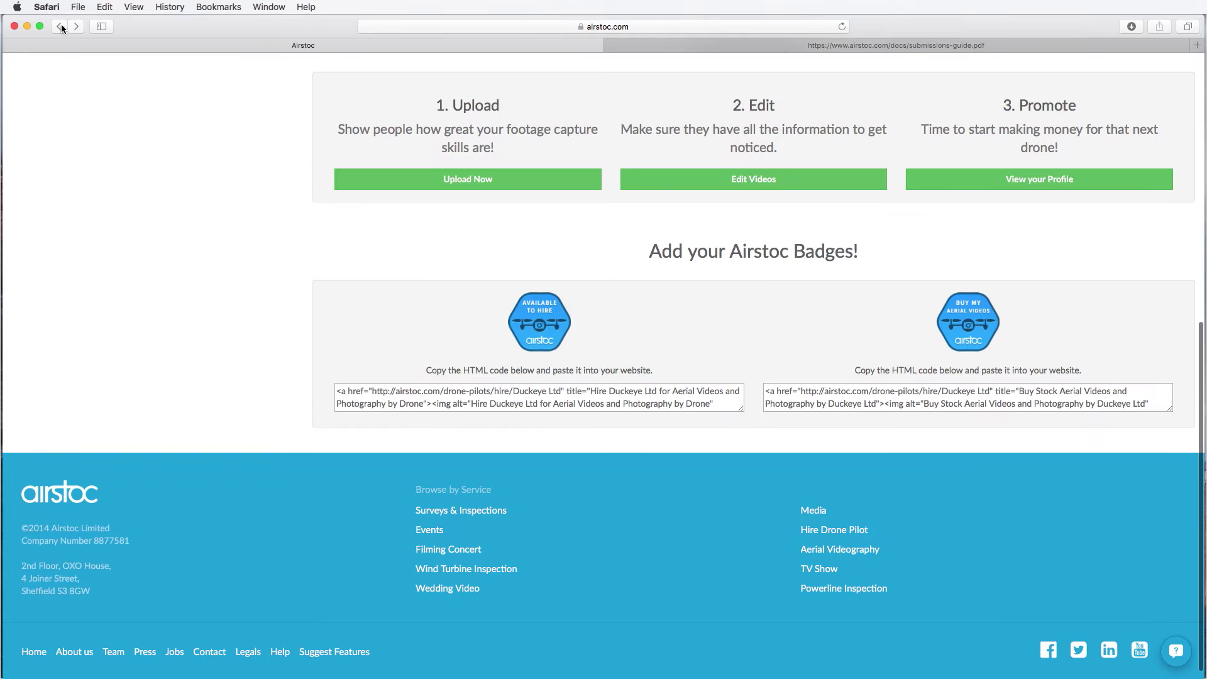
{"action": "left_click", "coordinate": [58, 26]}
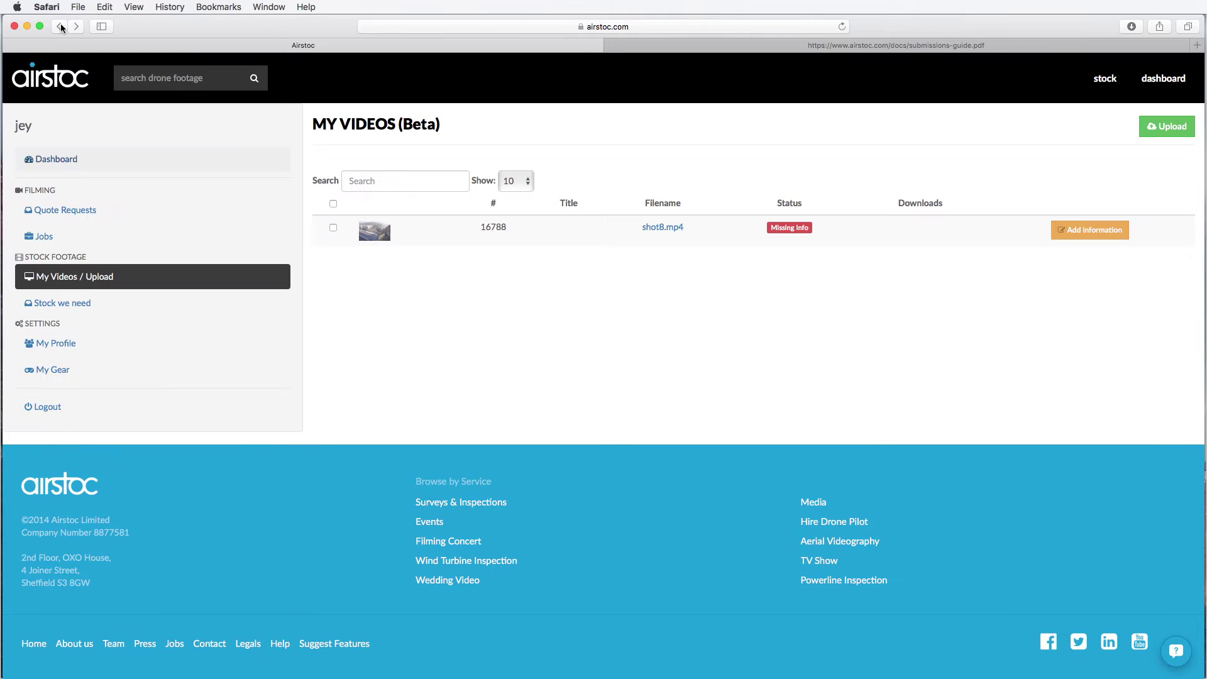
{"action": "left_click", "coordinate": [1145, 133]}
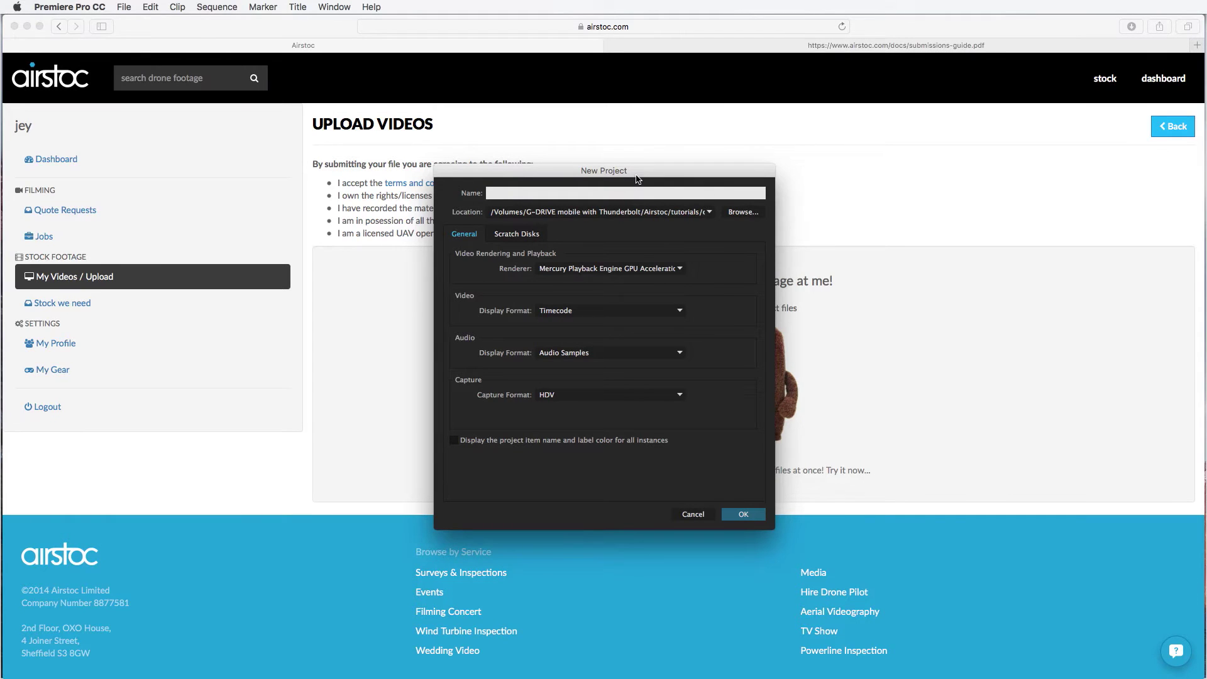
Step: Name the new project 'Winter garden', place it in tutorials > Winter Garden > PR, and create it
{"action": "left_click", "coordinate": [544, 193]}
{"action": "left_click", "coordinate": [724, 215]}
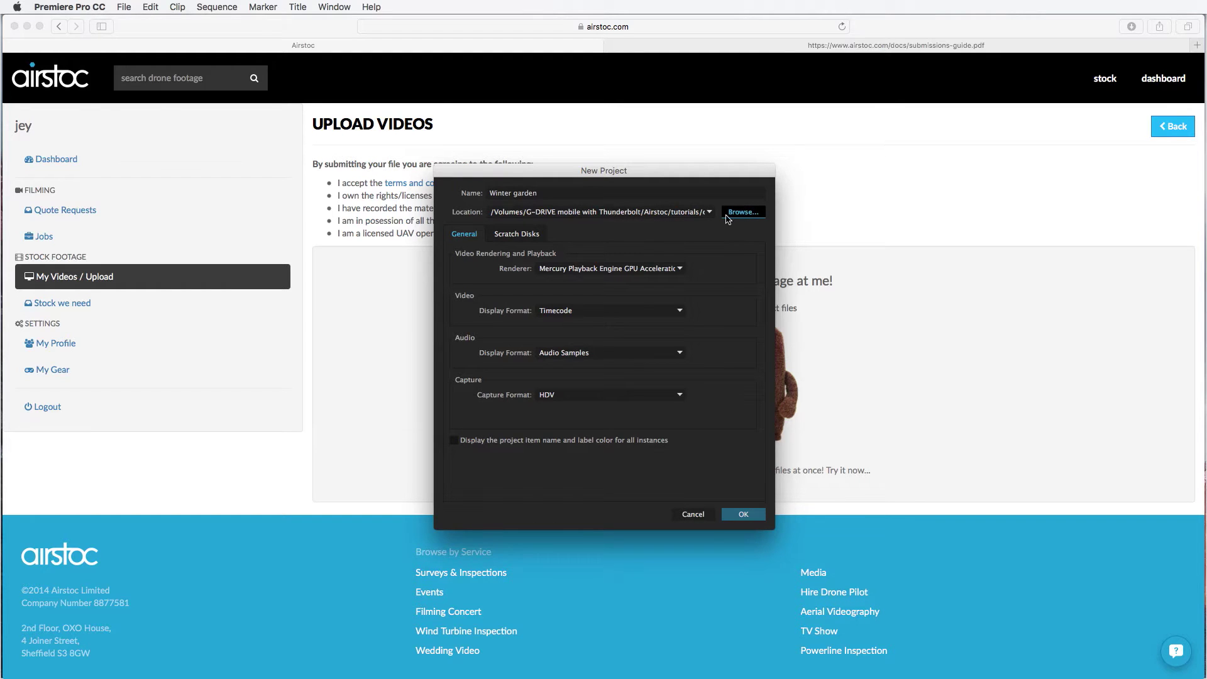
{"action": "left_click", "coordinate": [668, 220]}
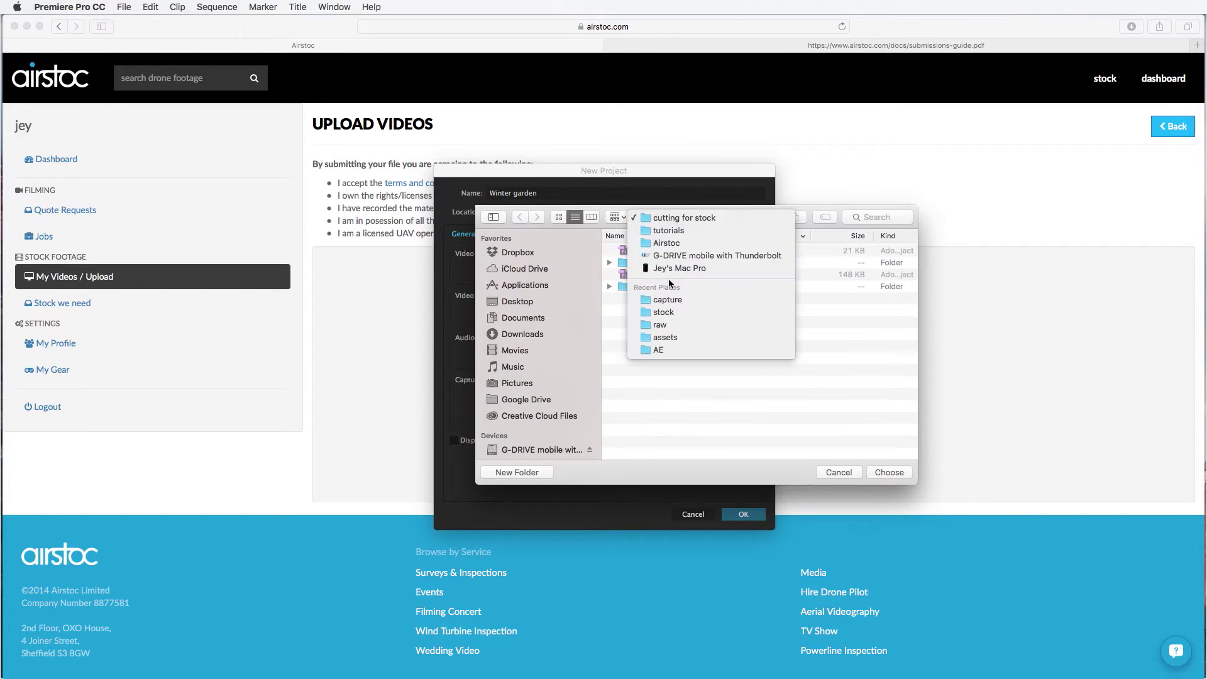
{"action": "left_click", "coordinate": [668, 231]}
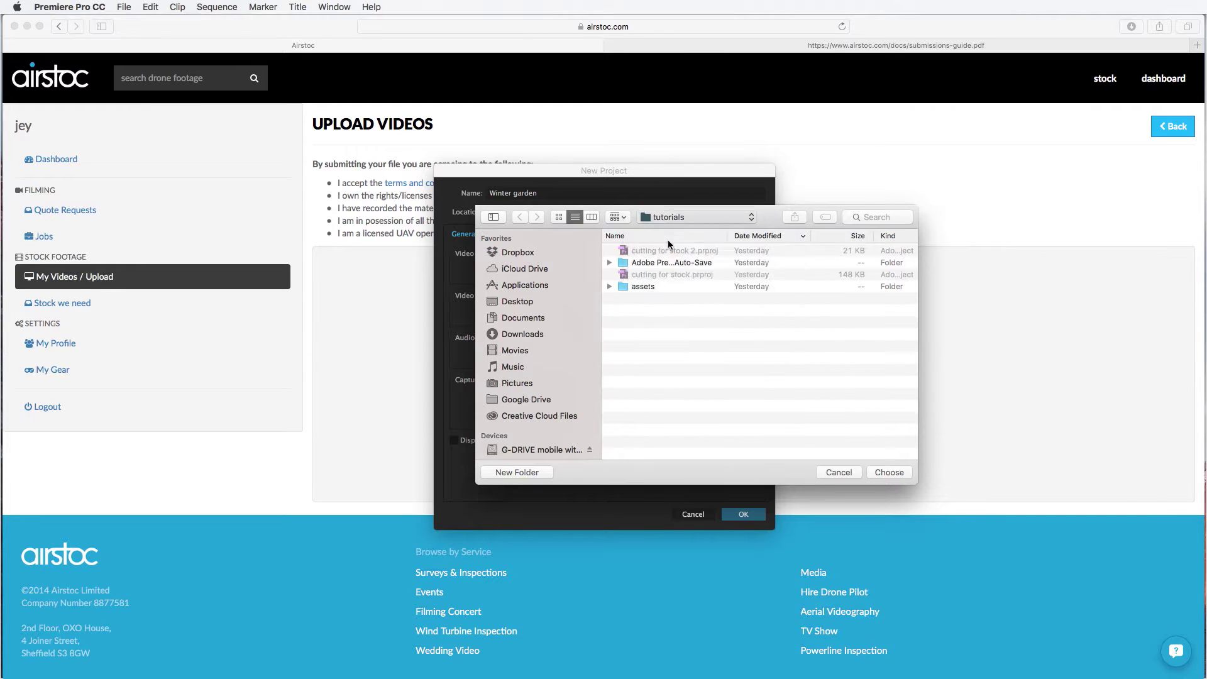
{"action": "double_click", "coordinate": [654, 275]}
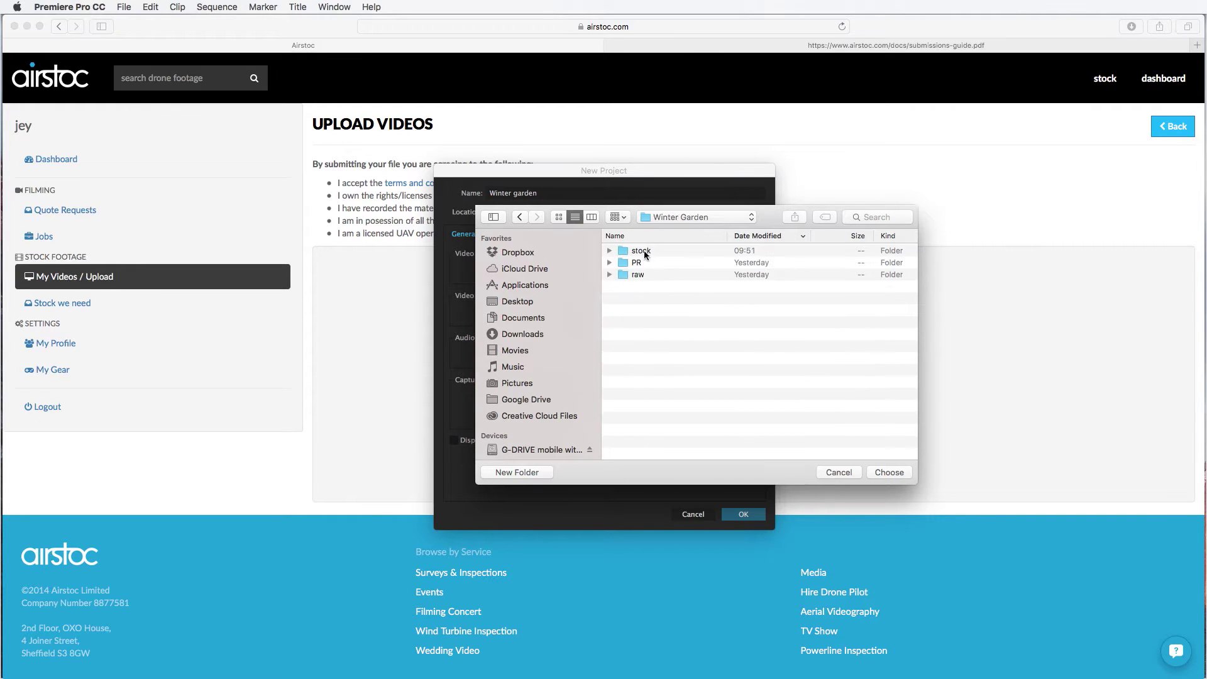
{"action": "double_click", "coordinate": [638, 260]}
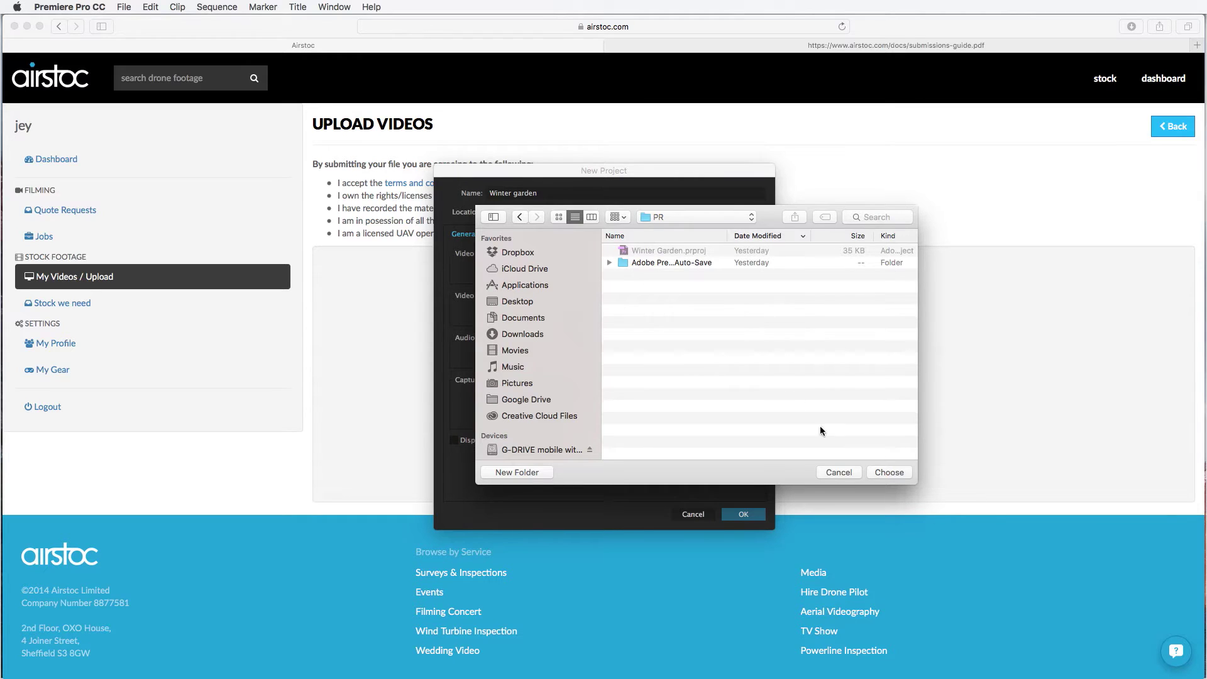
{"action": "left_click", "coordinate": [885, 472]}
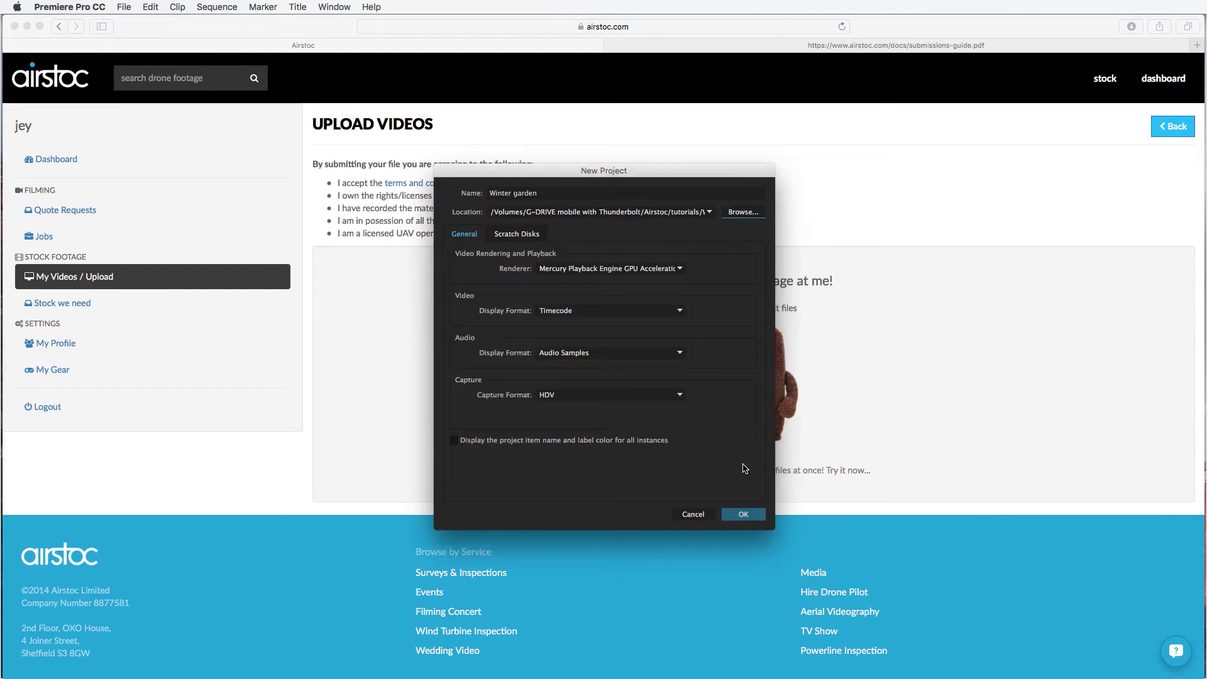
{"action": "left_click", "coordinate": [747, 514]}
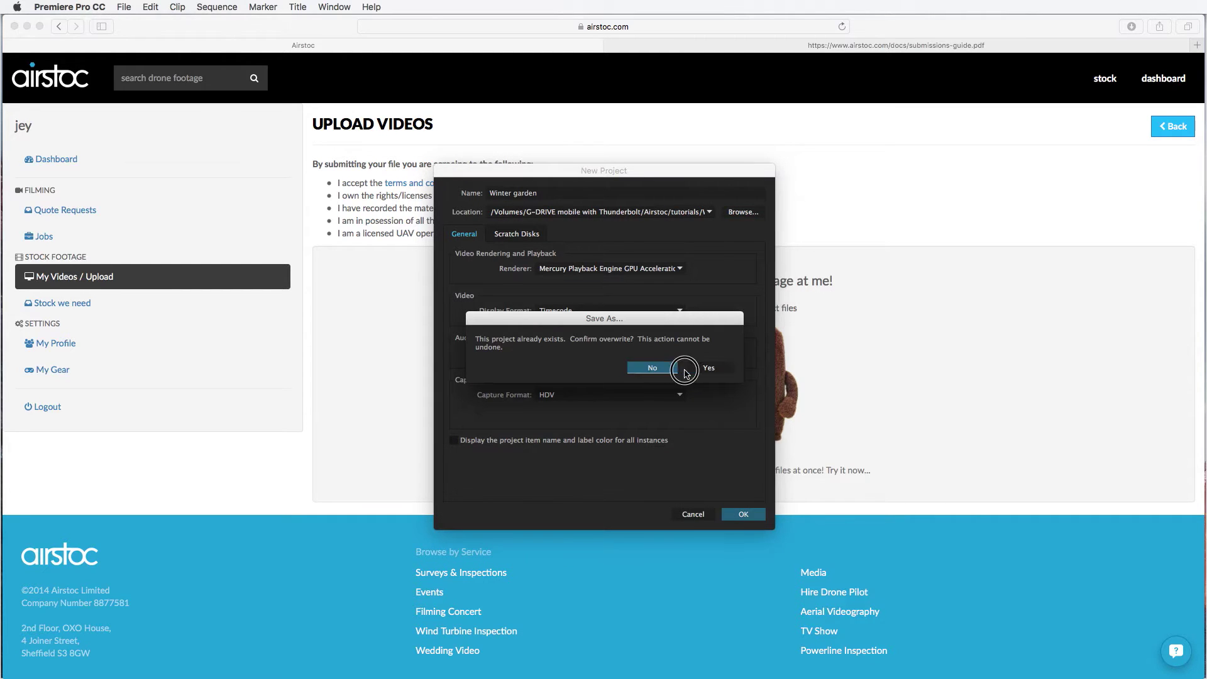
Step: Confirm the overwrite, then import both raw Winter Garden MP4 clips (29:13 and 40:06) from Finder
{"action": "left_click", "coordinate": [707, 368]}
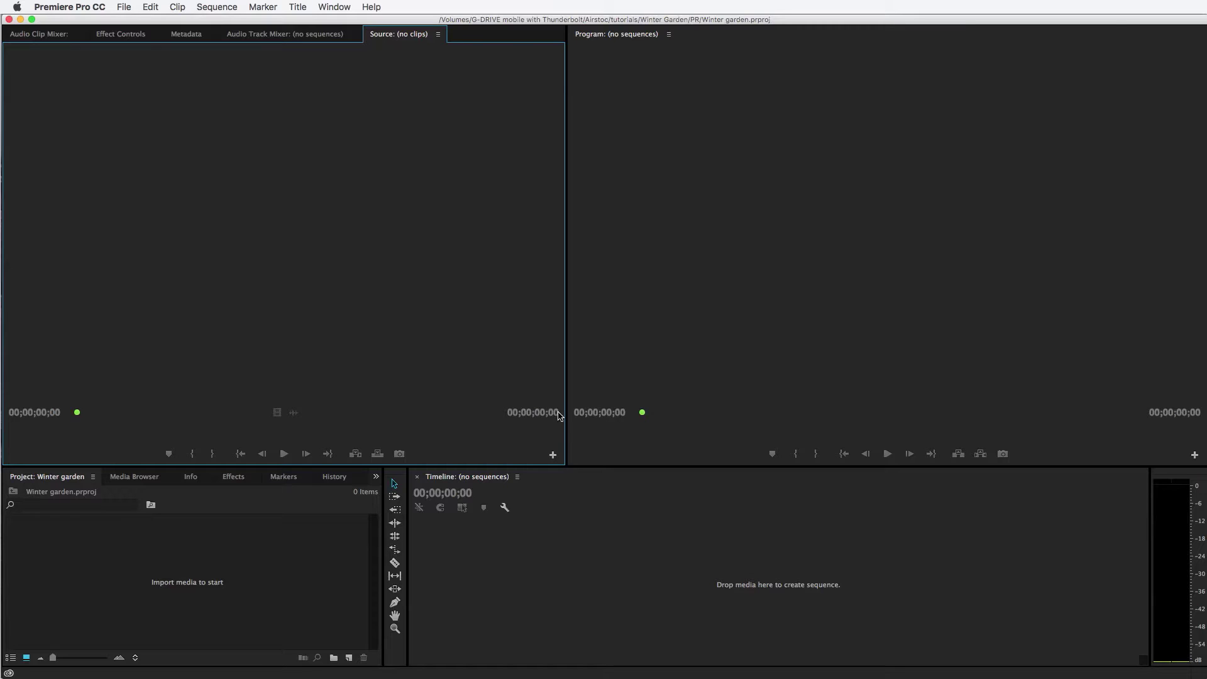
{"action": "key", "text": "super+Tab"}
{"action": "key", "text": "super+Tab"}
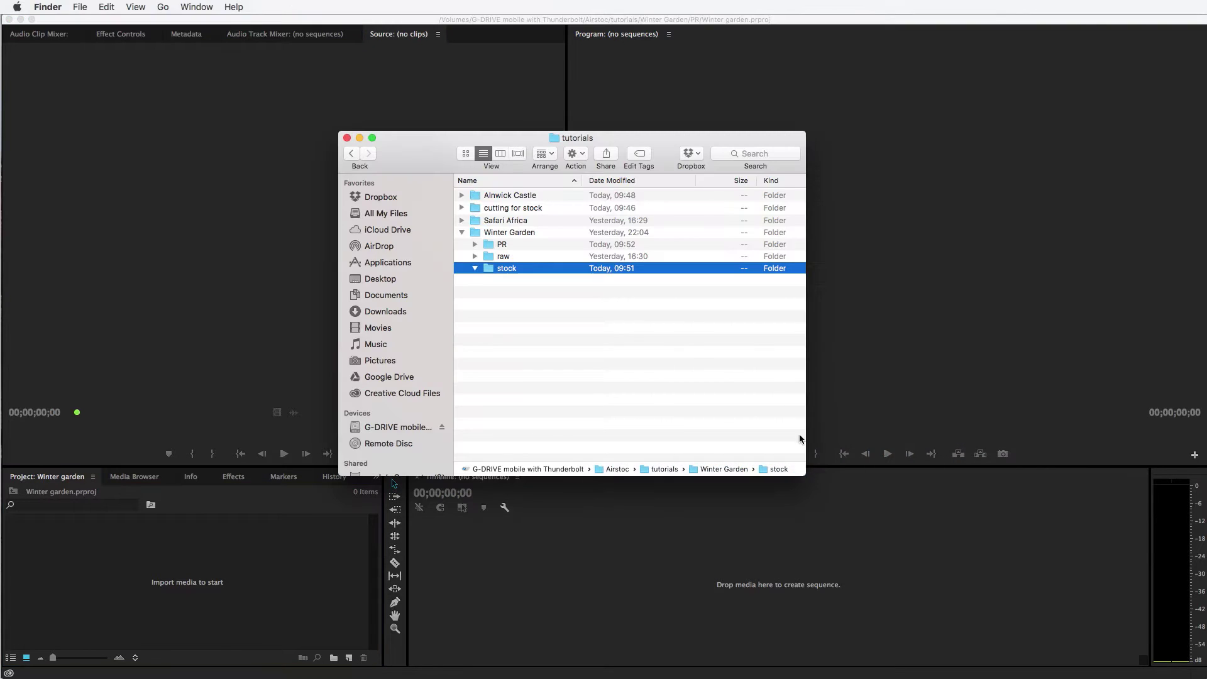
{"action": "left_click", "coordinate": [476, 257]}
{"action": "left_click", "coordinate": [535, 280]}
{"action": "left_click", "coordinate": [531, 269], "text": "shift"}
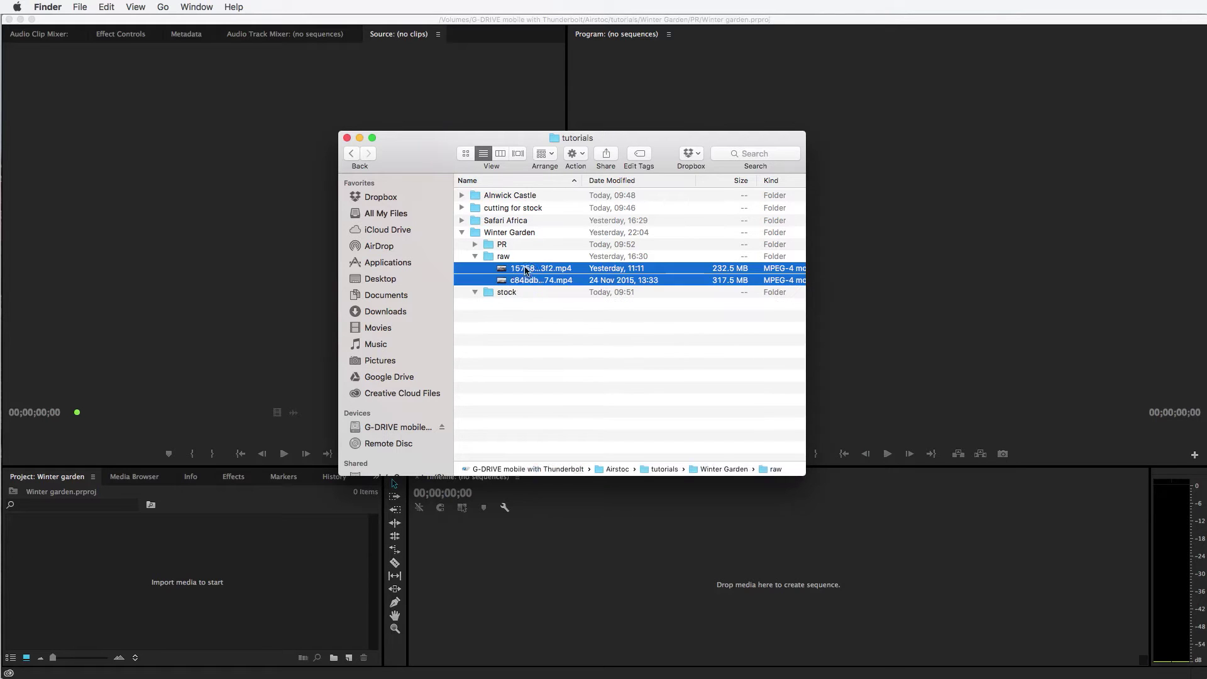
{"action": "left_click_drag", "start_coordinate": [530, 269], "coordinate": [125, 550]}
{"action": "left_click", "coordinate": [290, 572]}
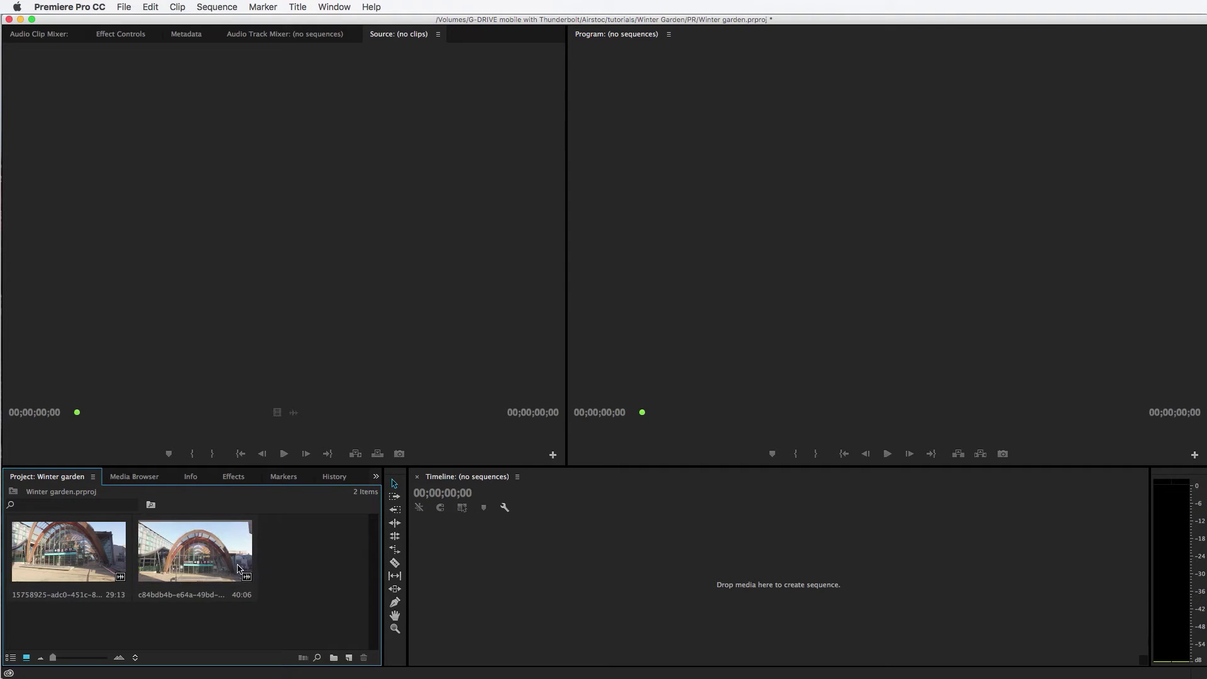
Step: Open the 29:13 raw clip in the Source monitor and scrub back through its footage
{"action": "left_click", "coordinate": [285, 569]}
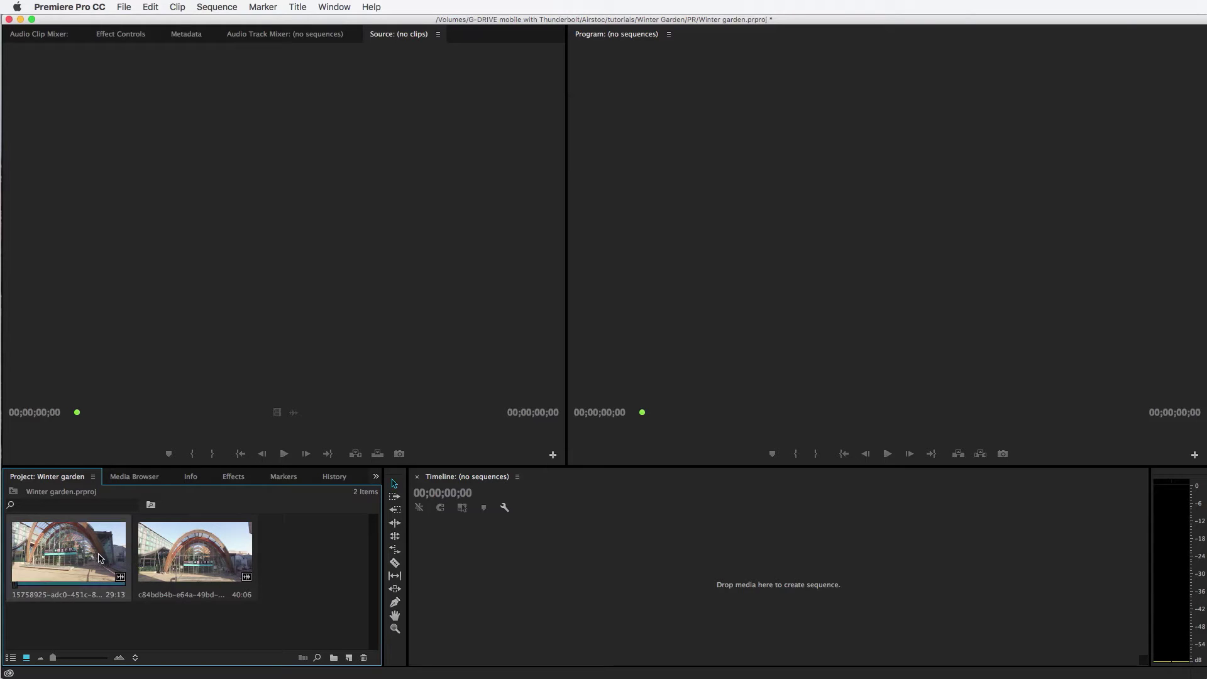
{"action": "left_click", "coordinate": [193, 567]}
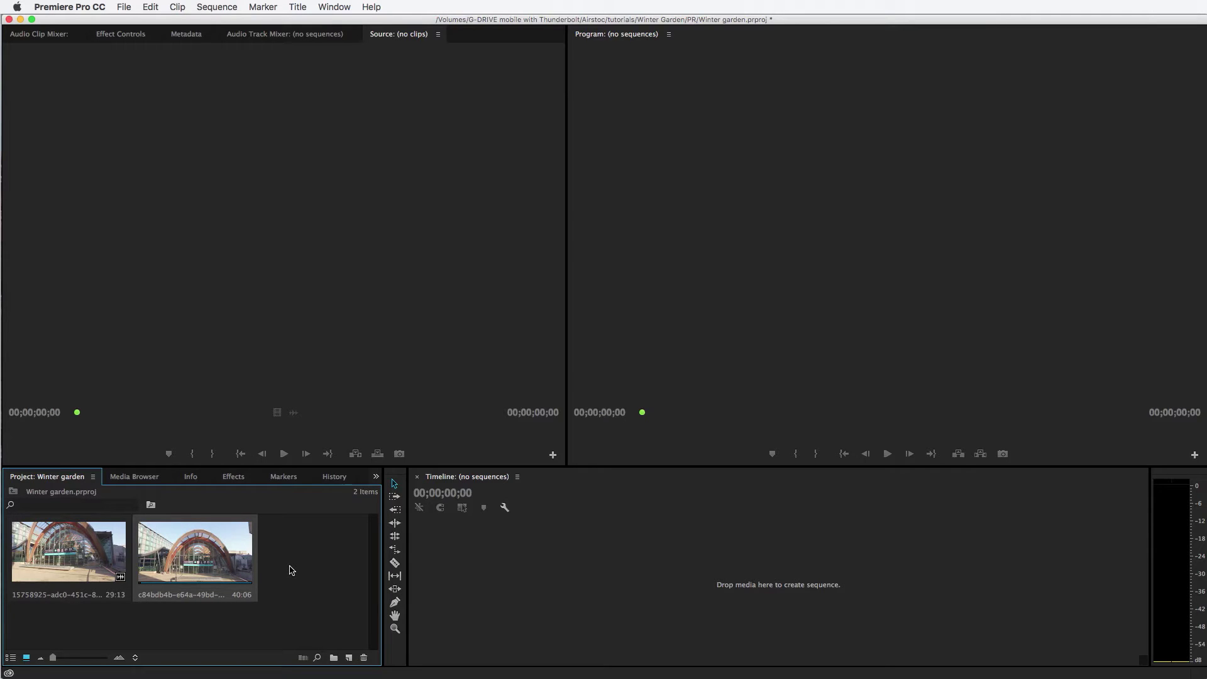
{"action": "double_click", "coordinate": [41, 554]}
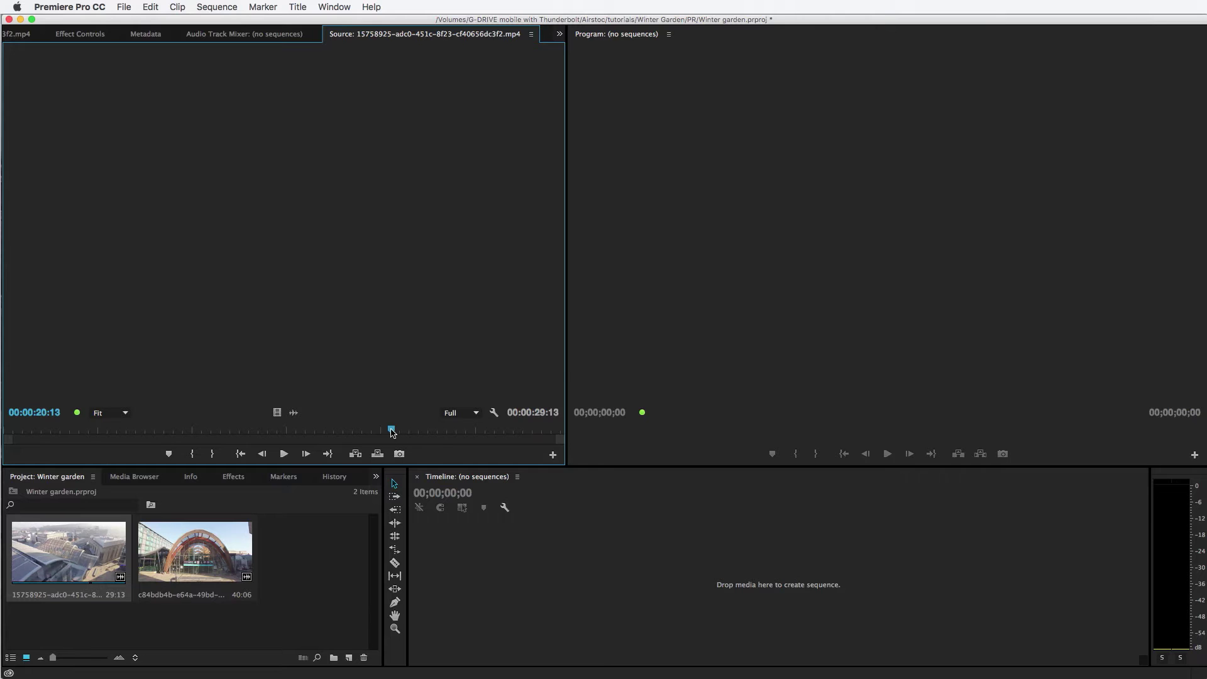
{"action": "left_click_drag", "start_coordinate": [390, 428], "coordinate": [3, 454]}
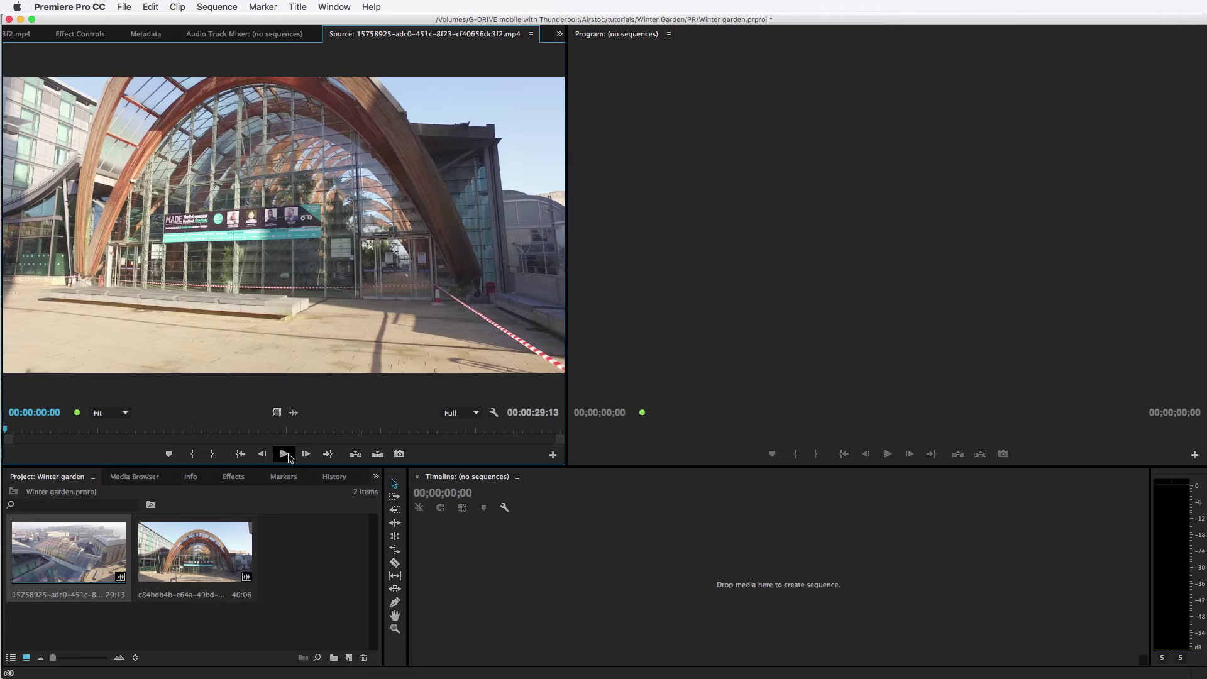
Step: In Safari, search 'mpeg streamclip' and open the Squared 5 download page
{"action": "key", "text": "super+Tab"}
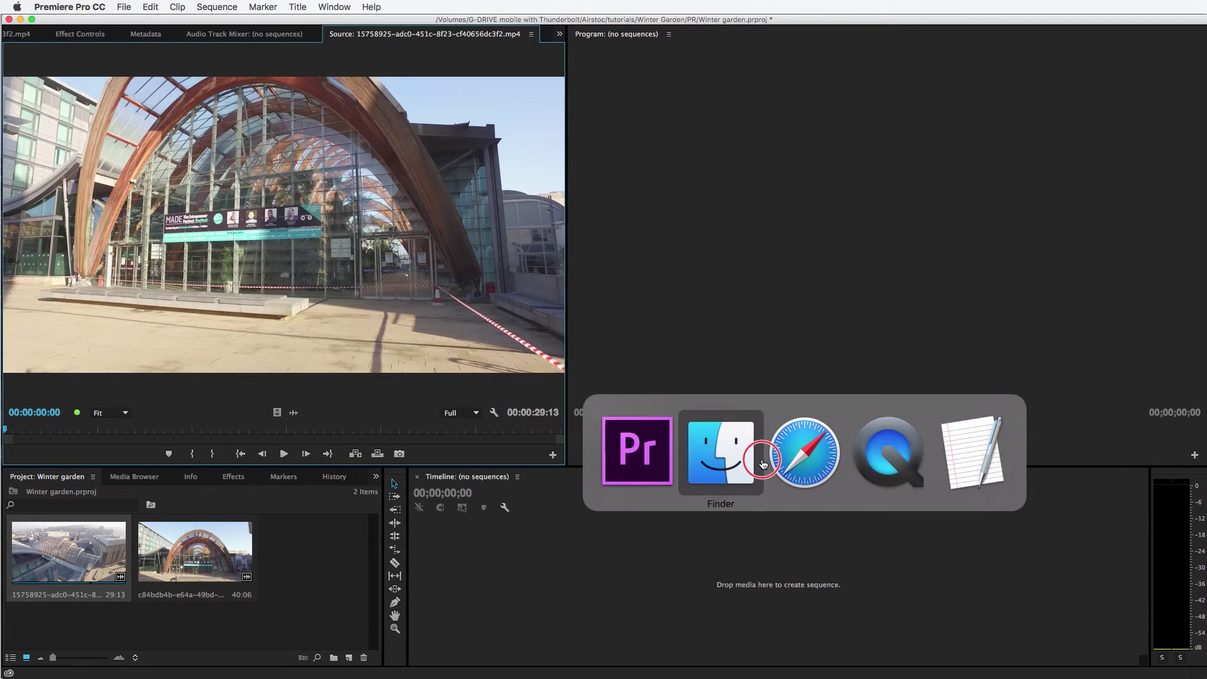
{"action": "left_click", "coordinate": [786, 461]}
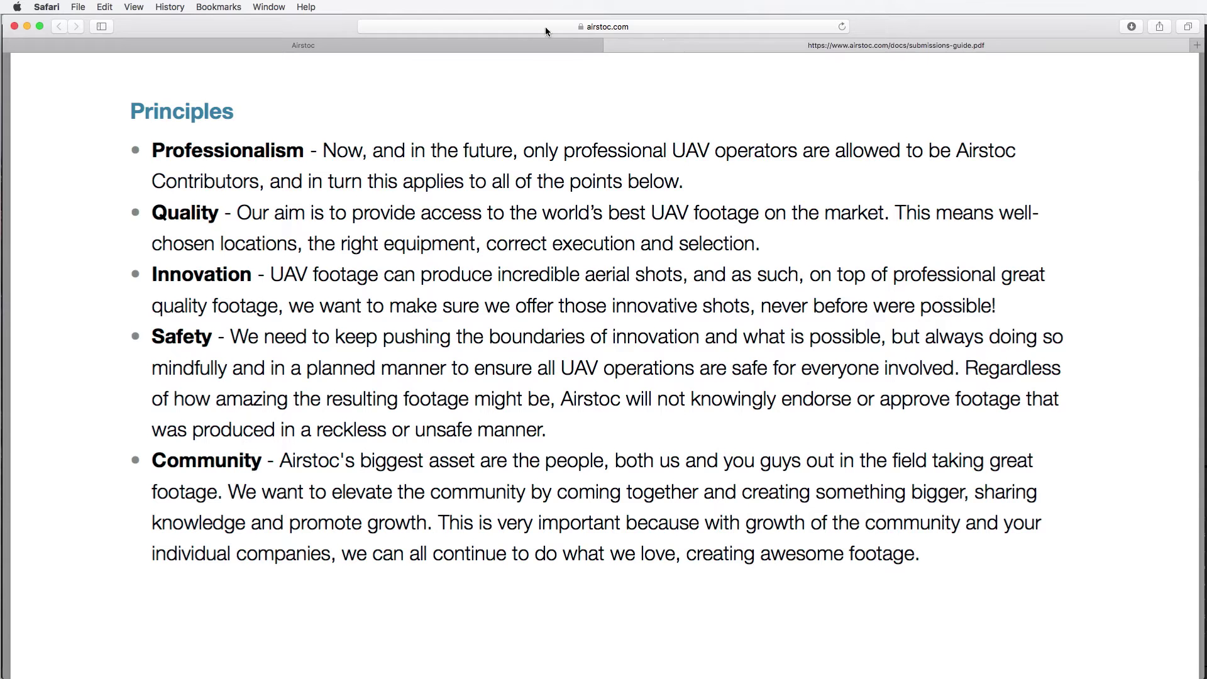
{"action": "left_click", "coordinate": [545, 26]}
{"action": "type", "text": "mpeg streamclip"}
{"action": "key", "text": "Return"}
{"action": "left_click", "coordinate": [233, 168]}
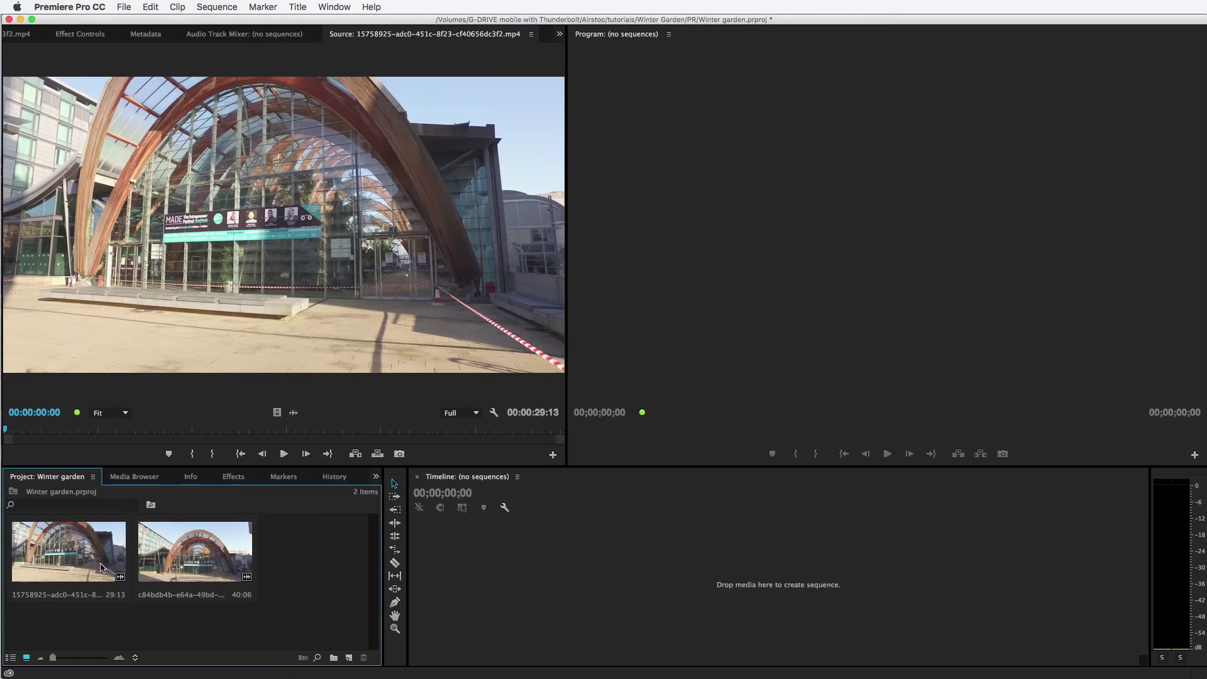
Step: Select the raw clips in the Project panel in turn, then deselect them
{"action": "left_click", "coordinate": [80, 557]}
{"action": "key", "text": "Escape"}
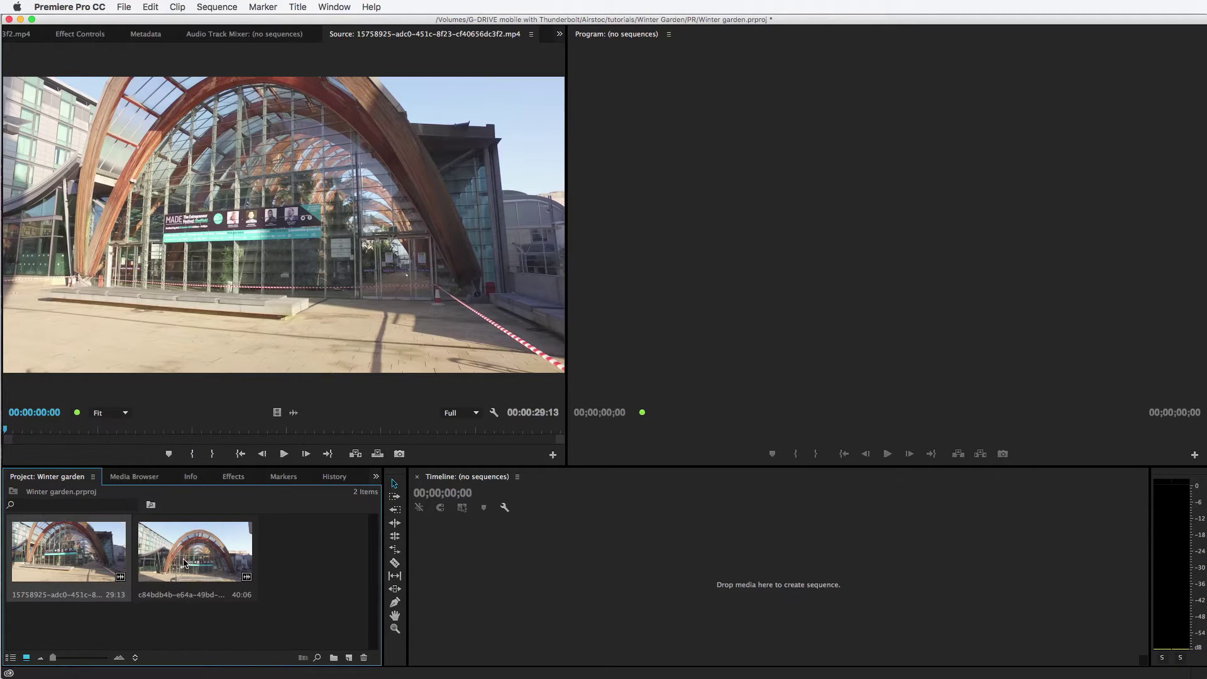
{"action": "left_click", "coordinate": [256, 571]}
{"action": "left_click", "coordinate": [98, 565]}
{"action": "left_click", "coordinate": [298, 564]}
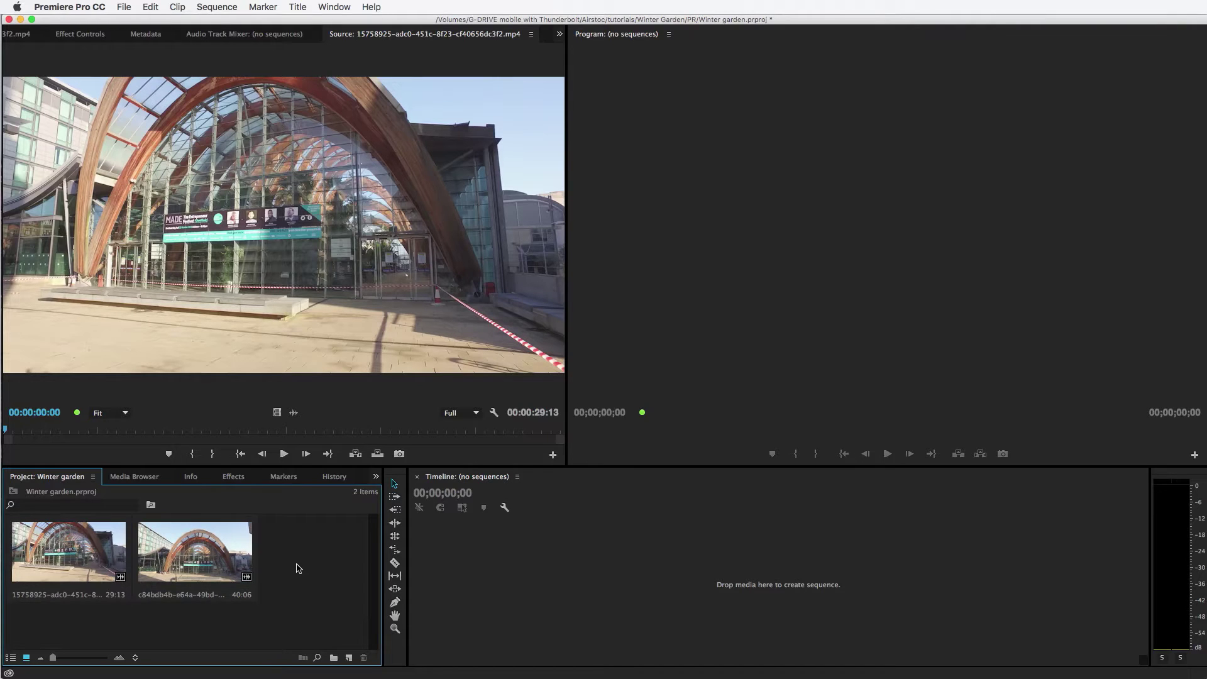
Step: Launch MPEG Streamclip via Spotlight by searching 'mpeg'
{"action": "key", "text": "super+space"}
{"action": "type", "text": "mpeg"}
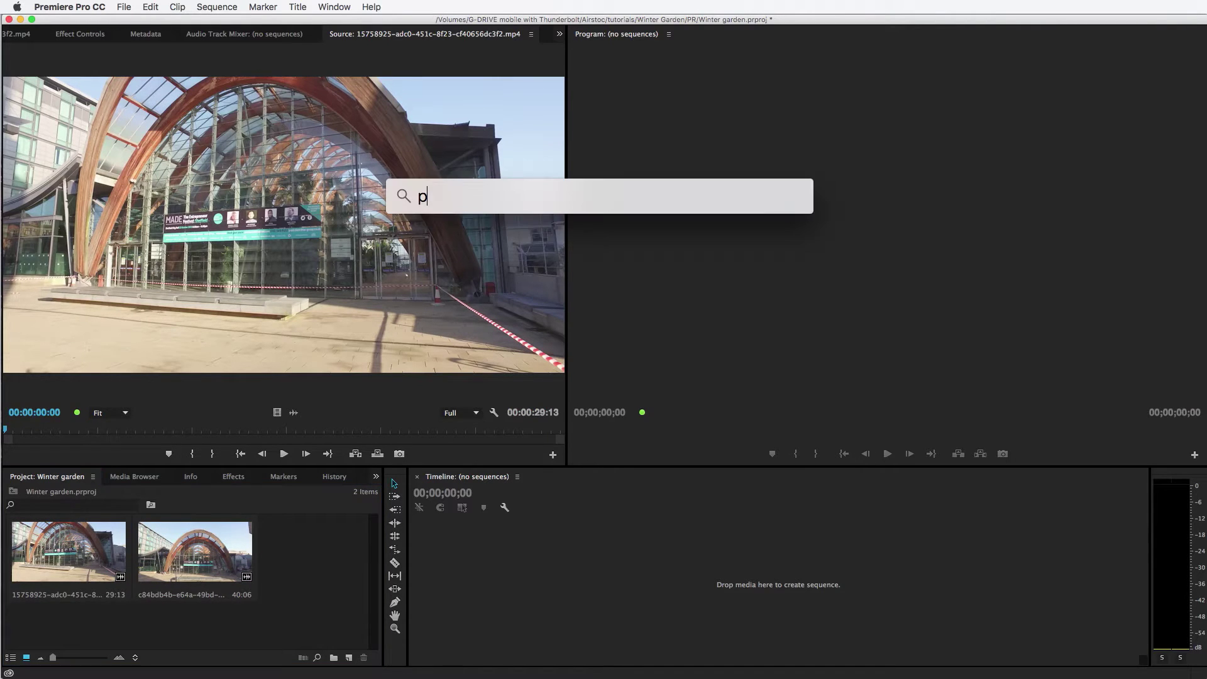
{"action": "key", "text": "Return"}
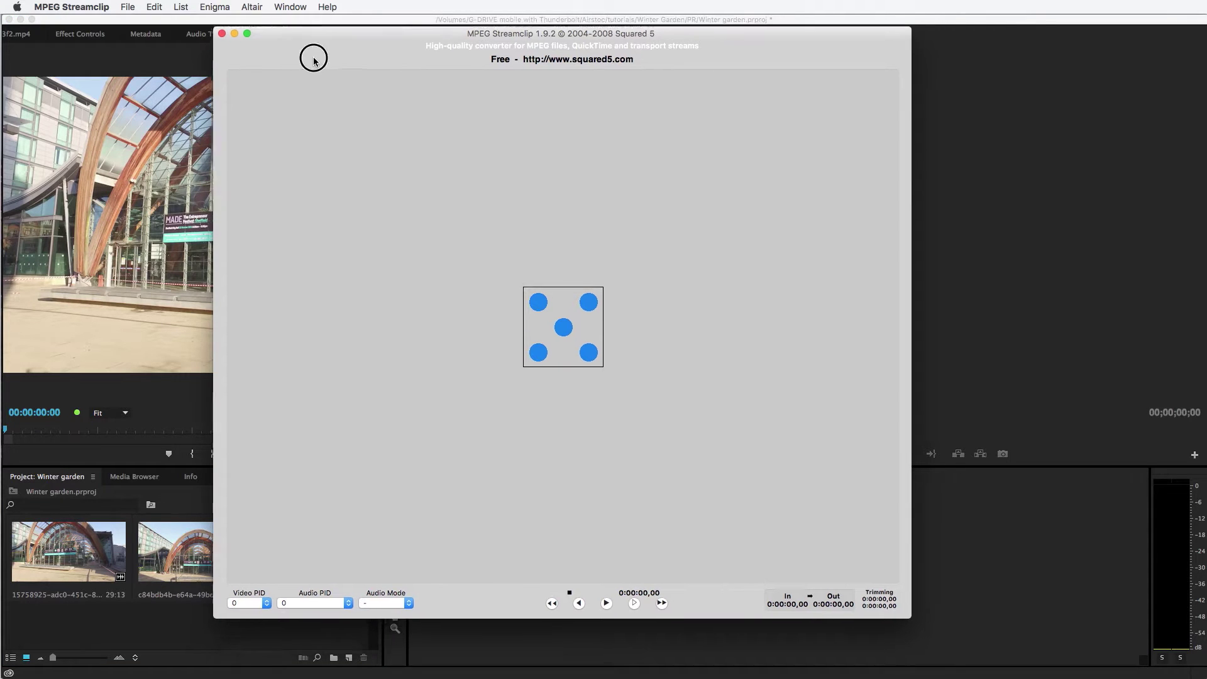
Step: Open the first raw mp4 from Winter Garden/raw in MPEG Streamclip
{"action": "left_click", "coordinate": [127, 7]}
{"action": "left_click", "coordinate": [137, 25]}
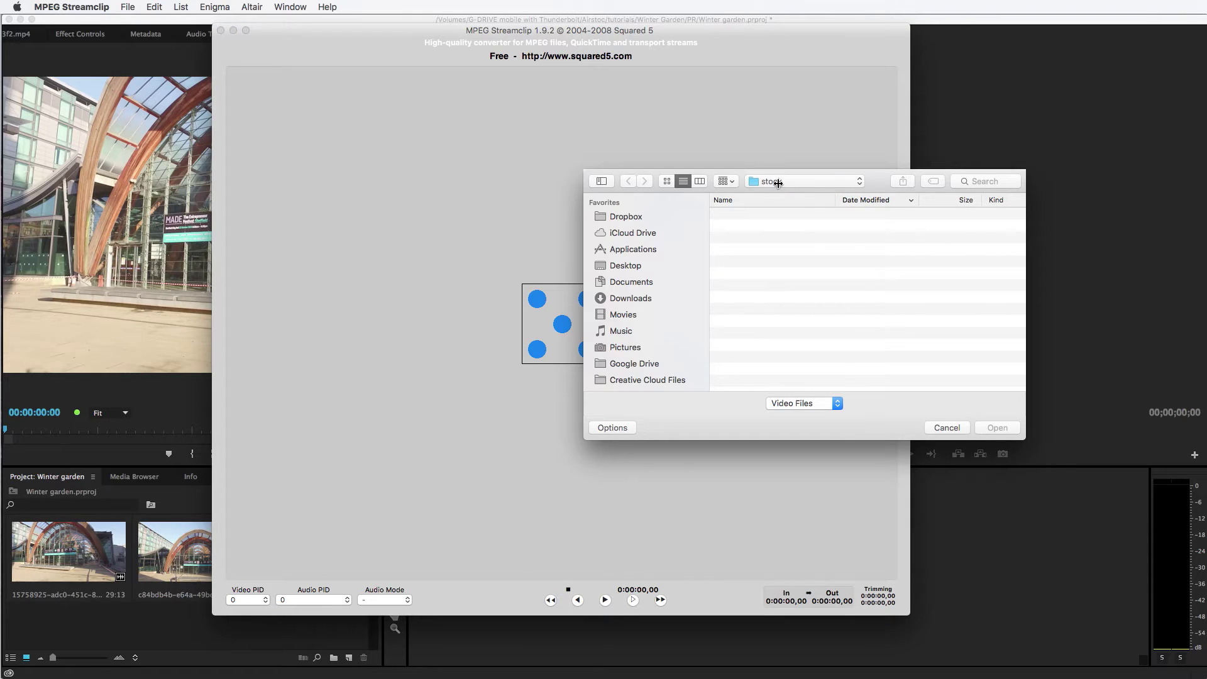
{"action": "left_click", "coordinate": [780, 181]}
{"action": "left_click", "coordinate": [776, 186]}
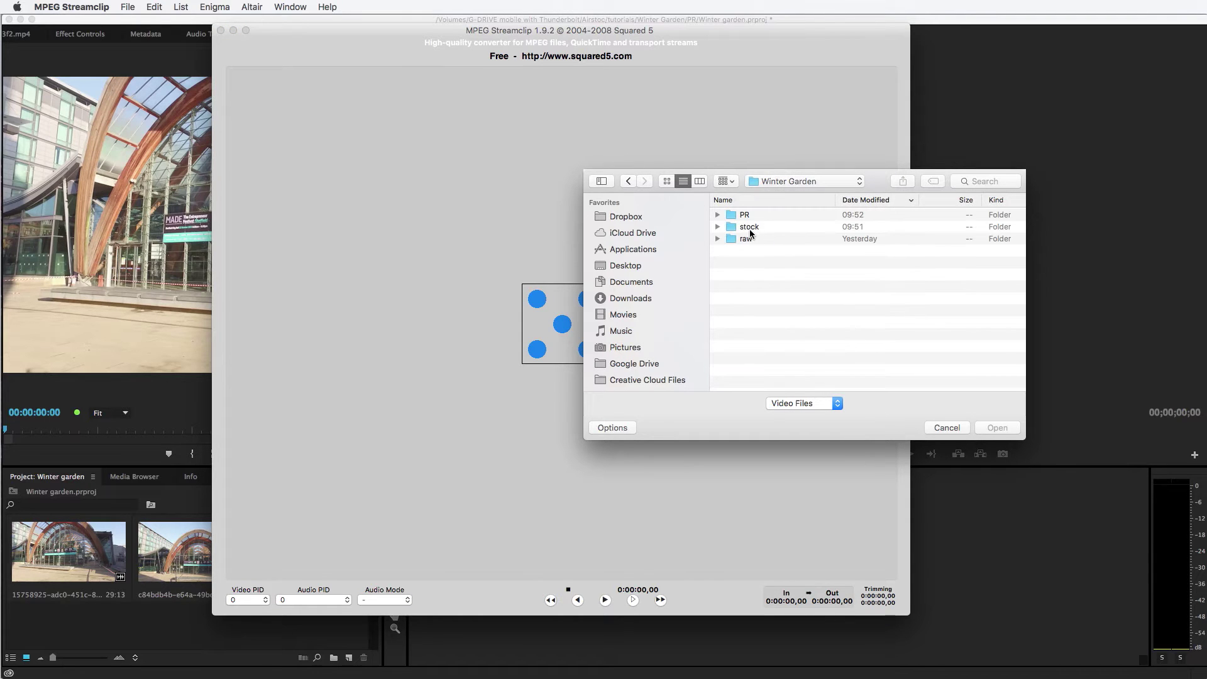
{"action": "double_click", "coordinate": [748, 240]}
{"action": "left_click", "coordinate": [759, 217]}
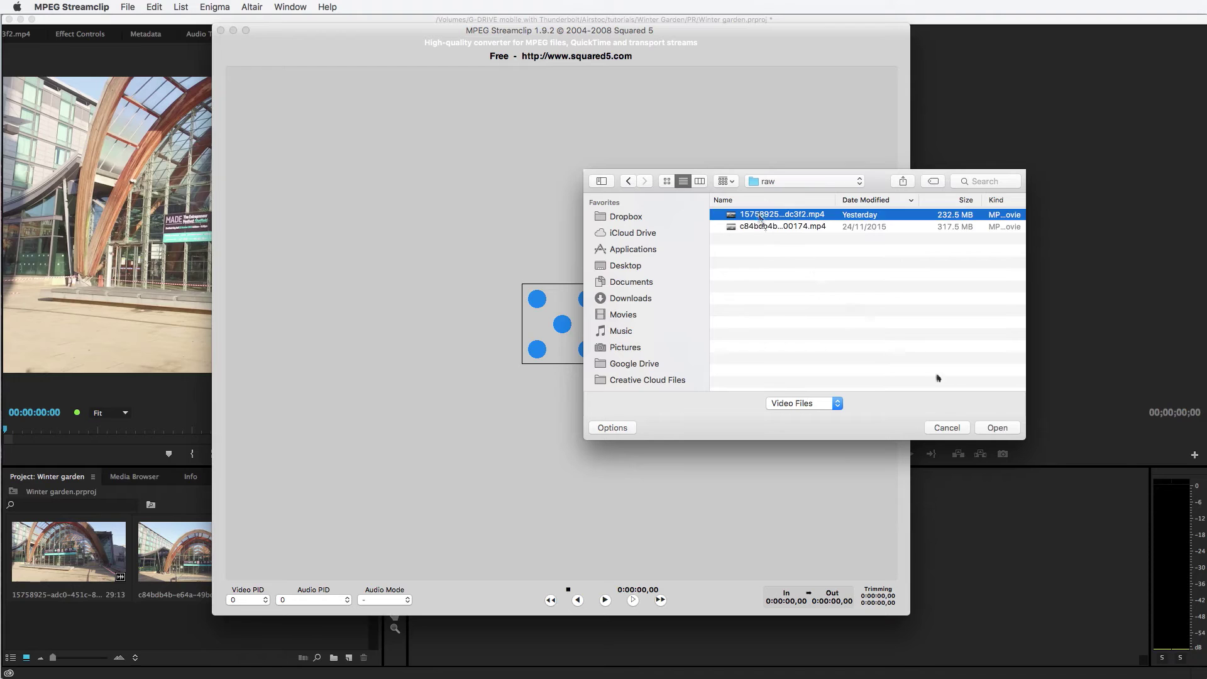
{"action": "left_click", "coordinate": [988, 426]}
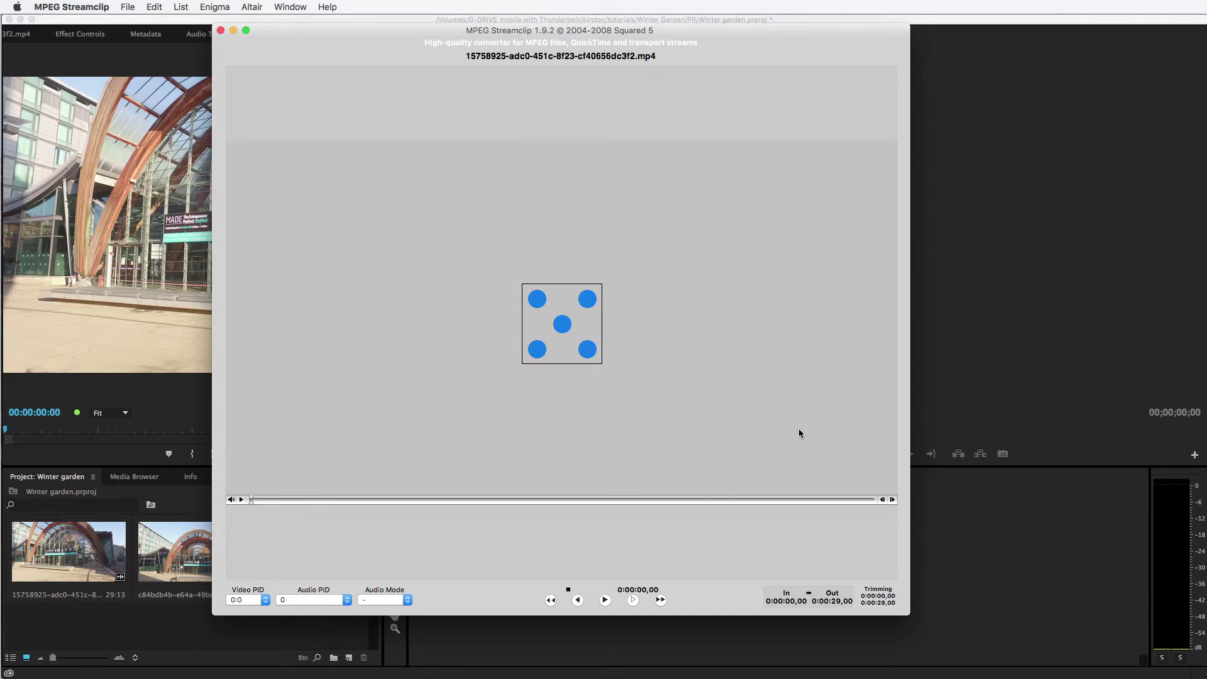
Step: Set the clip's In point at 0:00:03
{"action": "left_click", "coordinate": [243, 500]}
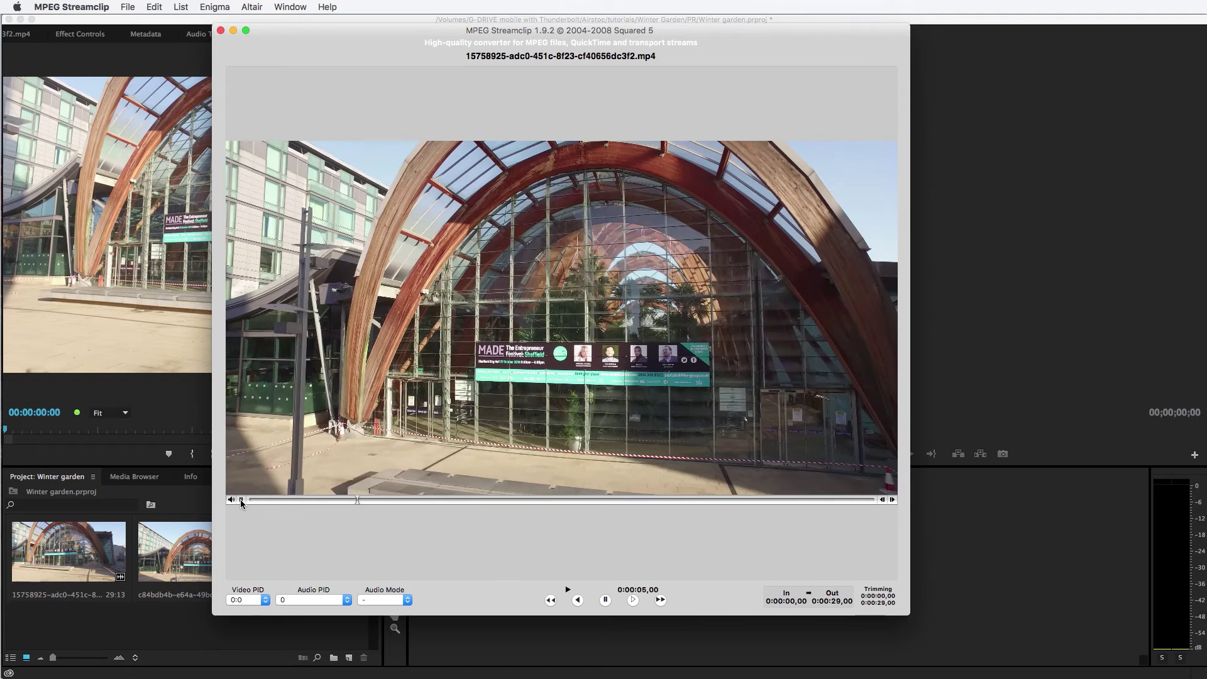
{"action": "left_click", "coordinate": [240, 500]}
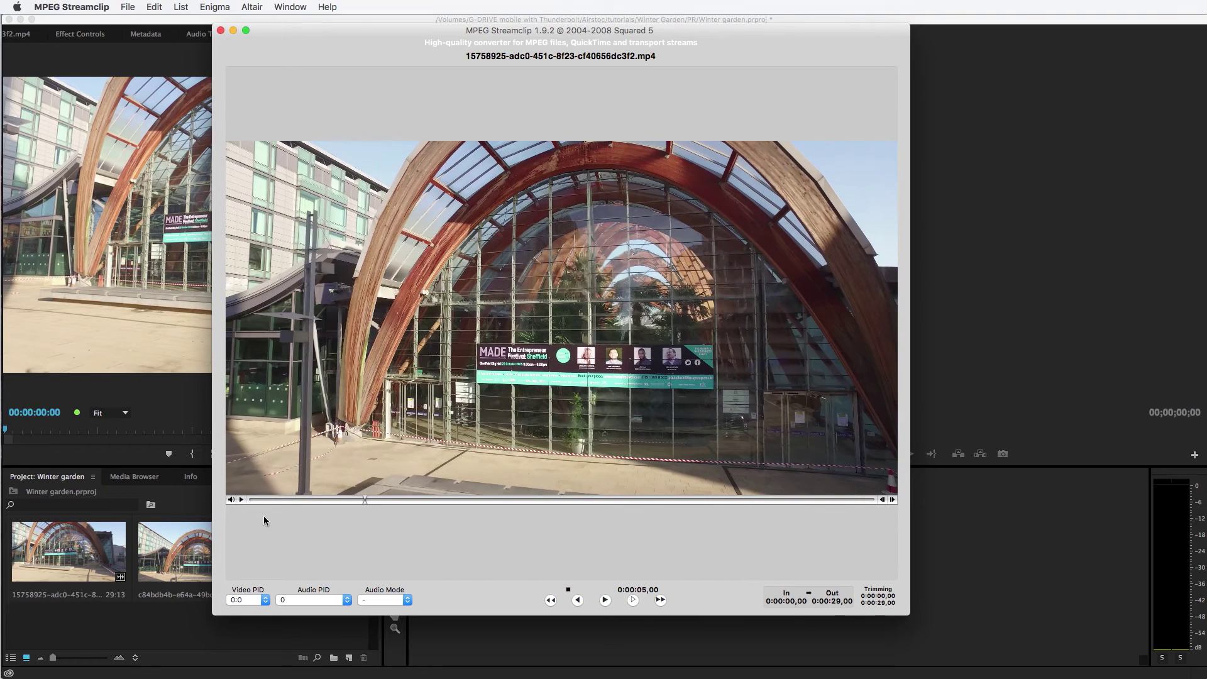
{"action": "left_click", "coordinate": [307, 499]}
{"action": "left_click_drag", "start_coordinate": [308, 501], "coordinate": [318, 500]}
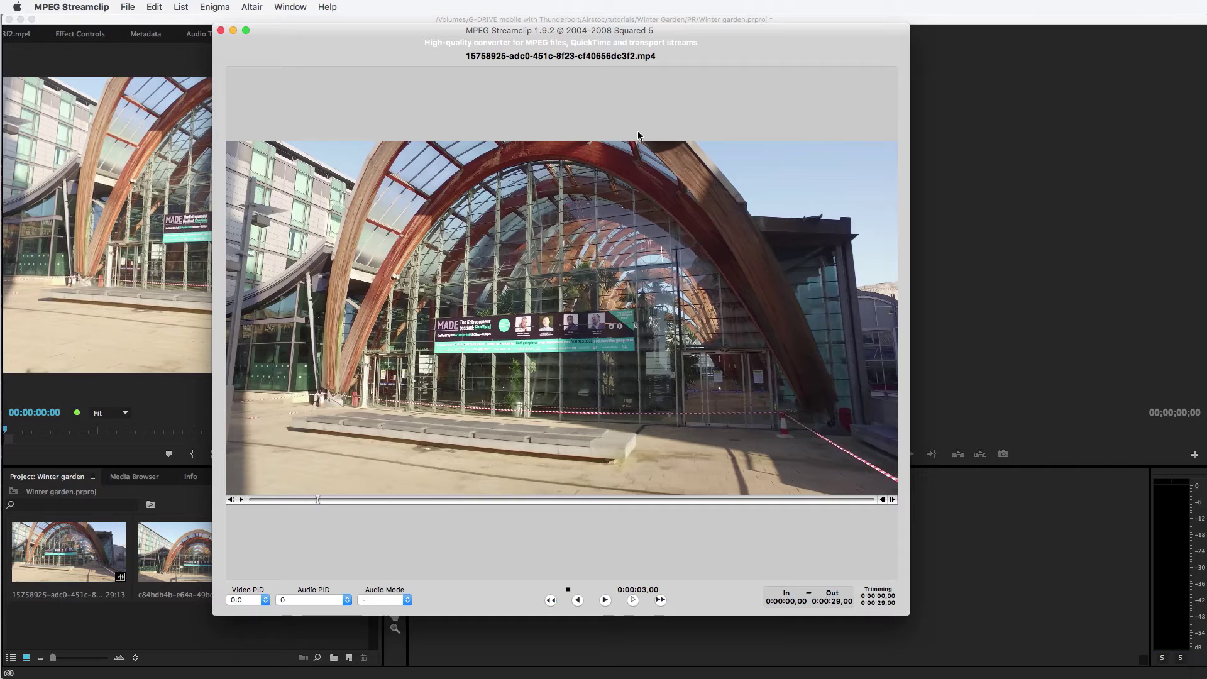
{"action": "left_click_drag", "start_coordinate": [316, 500], "coordinate": [330, 501]}
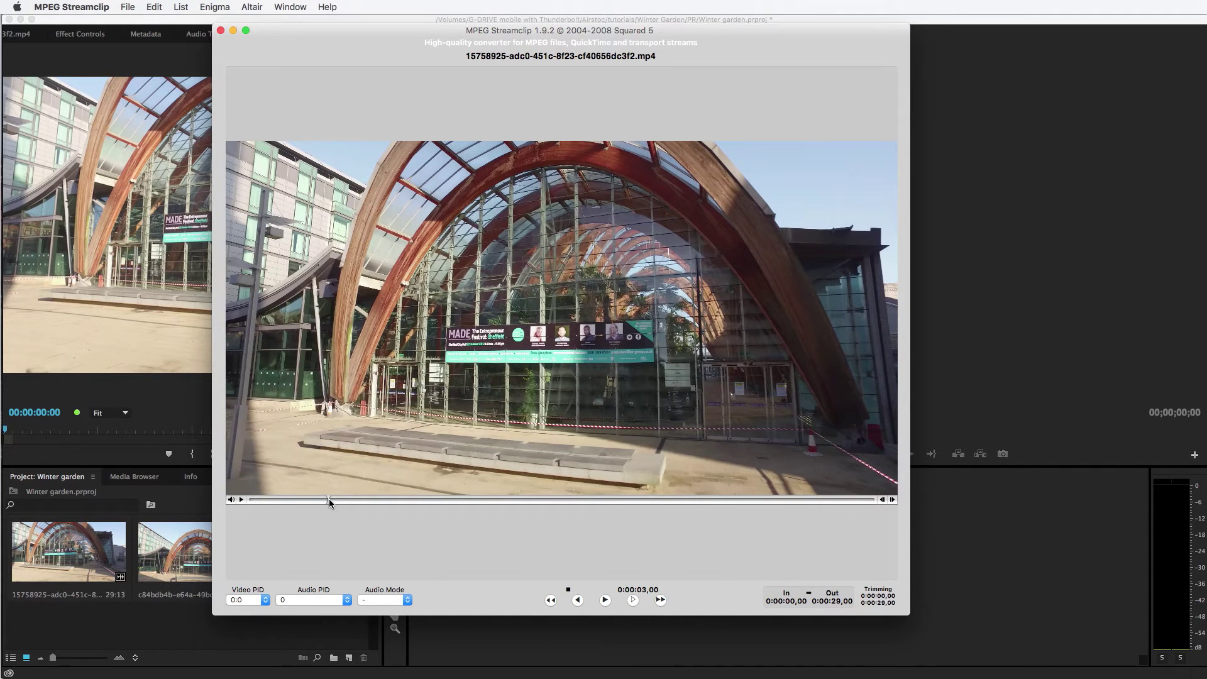
{"action": "key", "text": "super+i"}
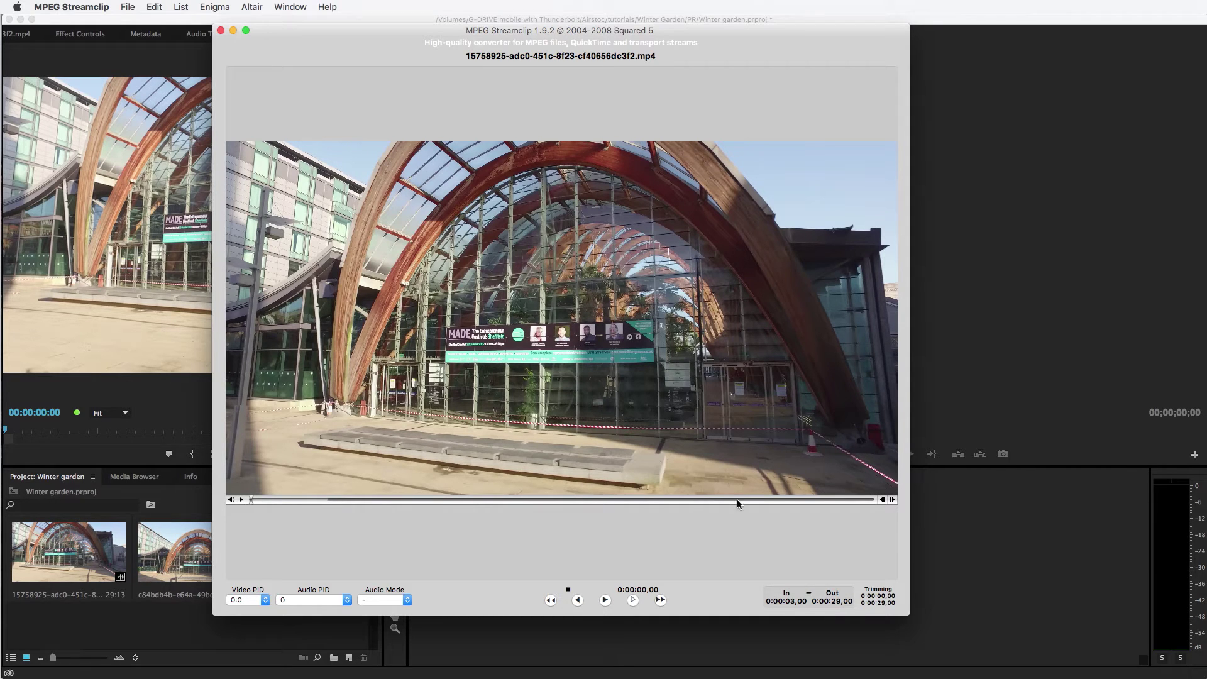
Step: Place the playhead at 0:00:29 and trim the clip to the 0:00:03–0:00:29 range
{"action": "left_click_drag", "start_coordinate": [776, 500], "coordinate": [859, 501]}
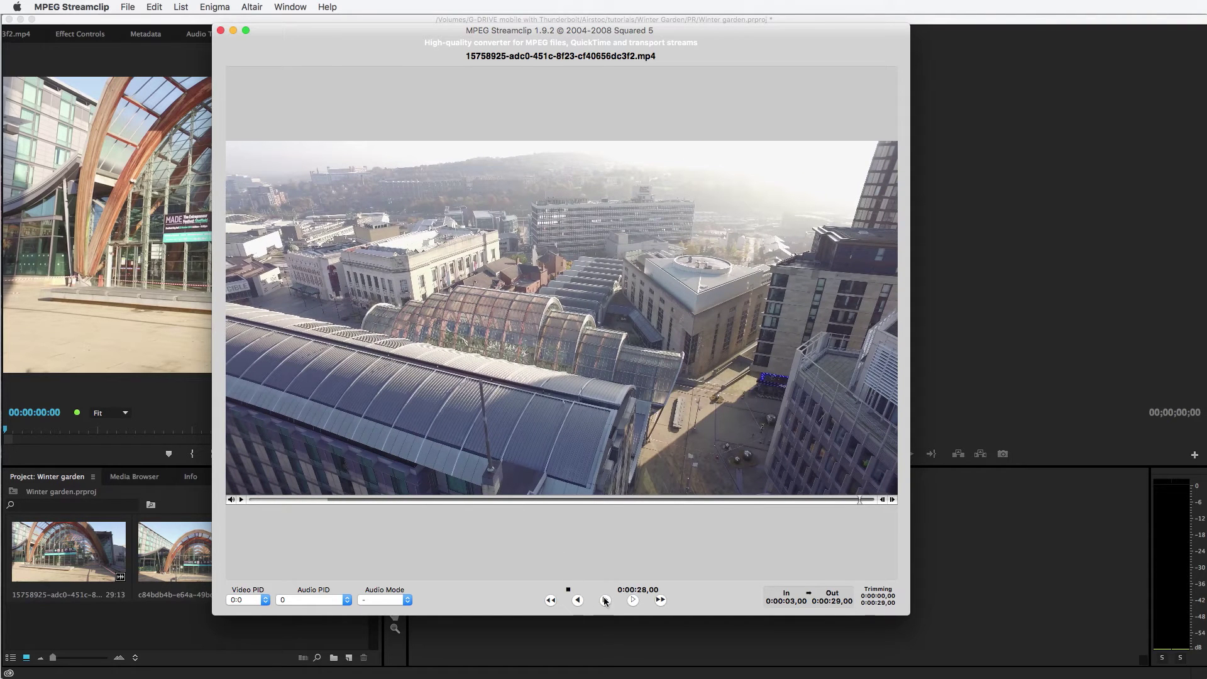
{"action": "left_click_drag", "start_coordinate": [862, 501], "coordinate": [860, 502]}
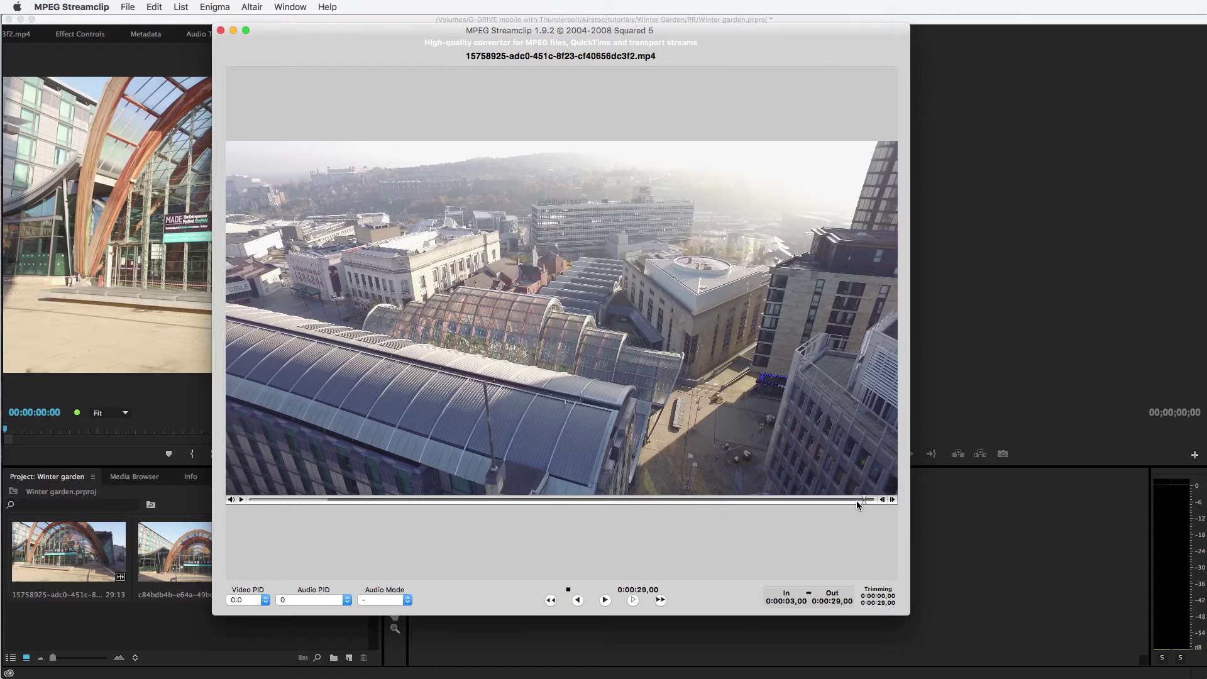
{"action": "left_click", "coordinate": [857, 504]}
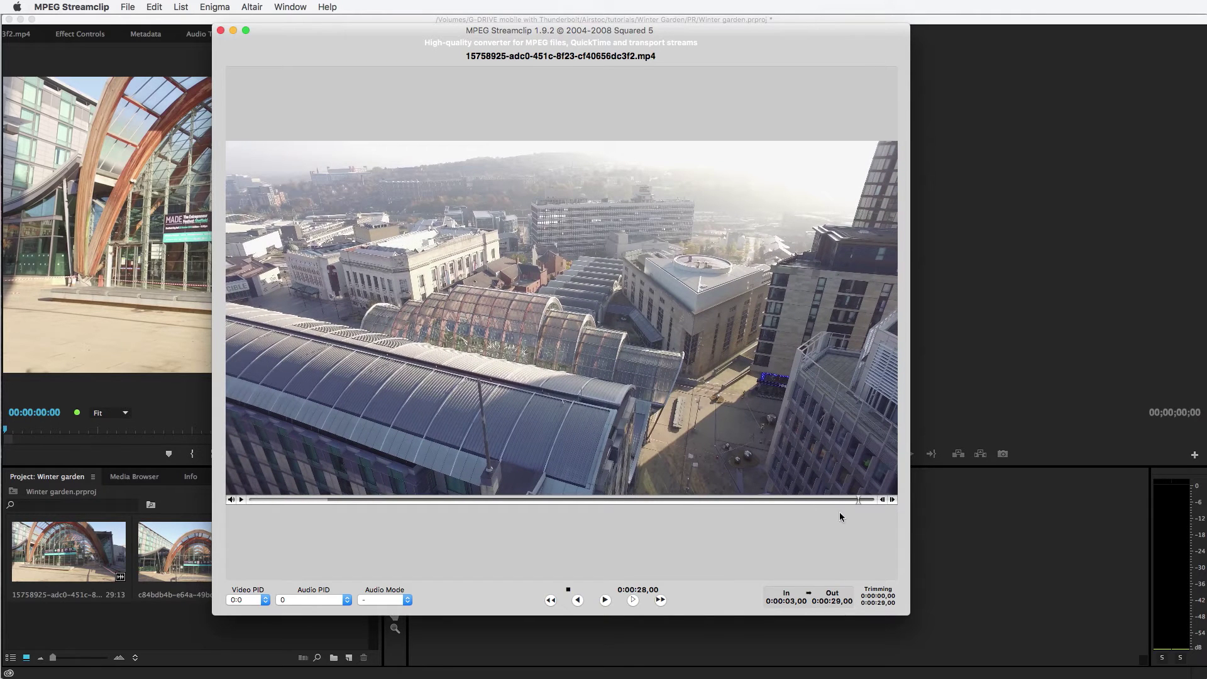
{"action": "left_click", "coordinate": [862, 501]}
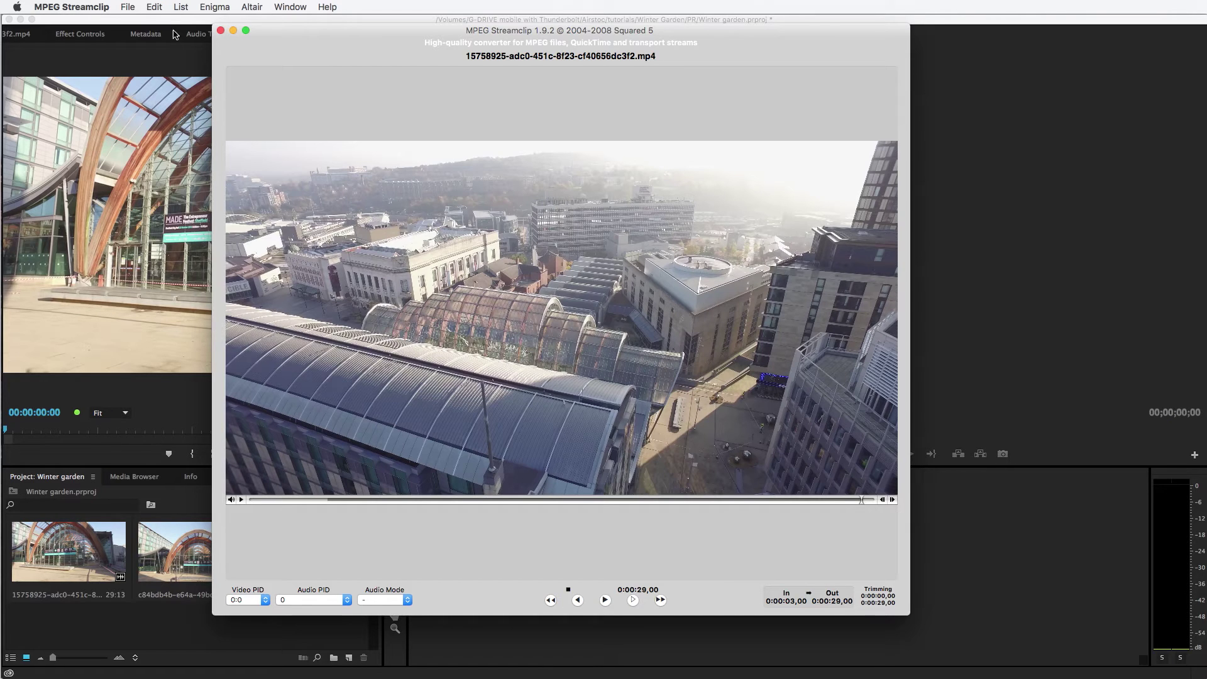
{"action": "left_click", "coordinate": [154, 7]}
{"action": "left_click", "coordinate": [165, 44]}
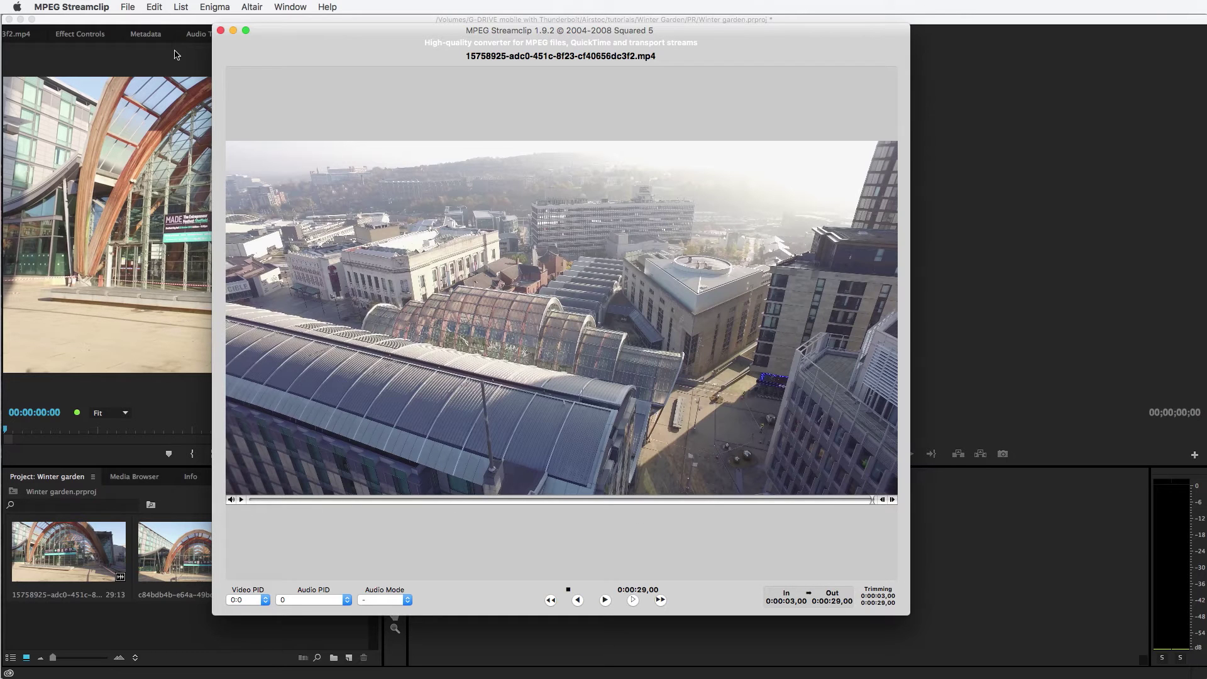
Step: Start an MP4 export with Winter Garden > stock as the destination folder
{"action": "left_click", "coordinate": [128, 7]}
{"action": "left_click", "coordinate": [137, 98]}
{"action": "left_click", "coordinate": [767, 226]}
{"action": "left_click", "coordinate": [772, 239]}
{"action": "left_click", "coordinate": [1038, 271]}
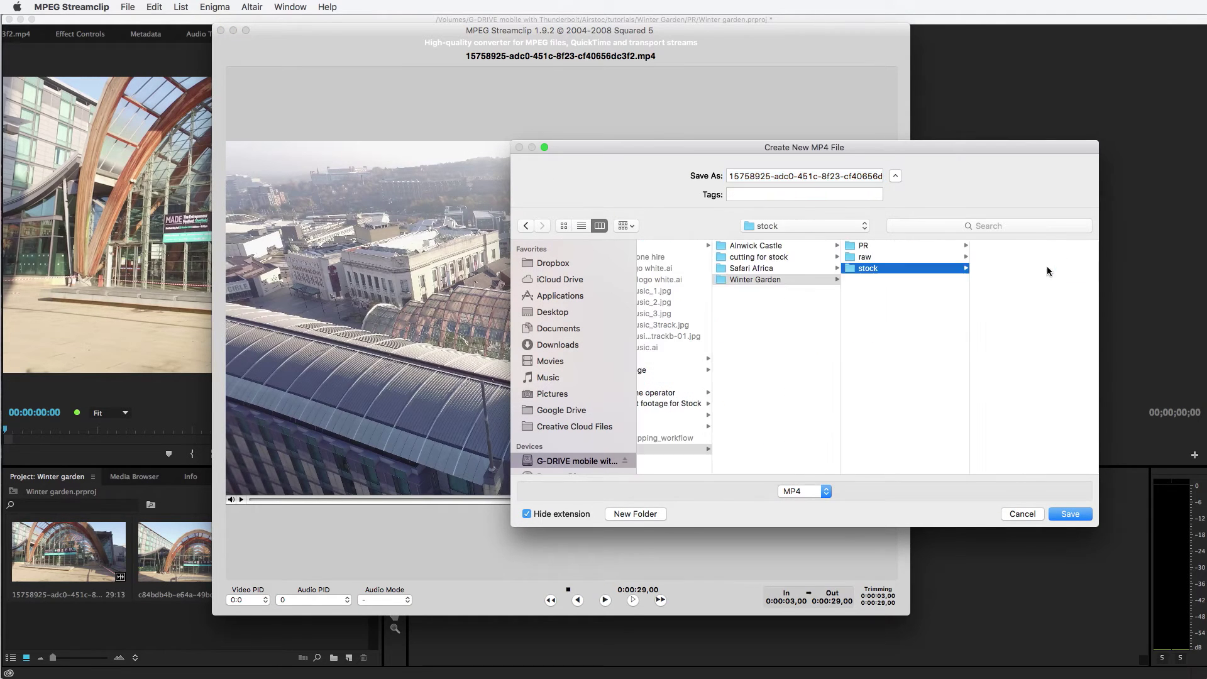
Step: Name the file fx4-wintergarden-01 and save the MP4 export
{"action": "triple_click", "coordinate": [779, 178]}
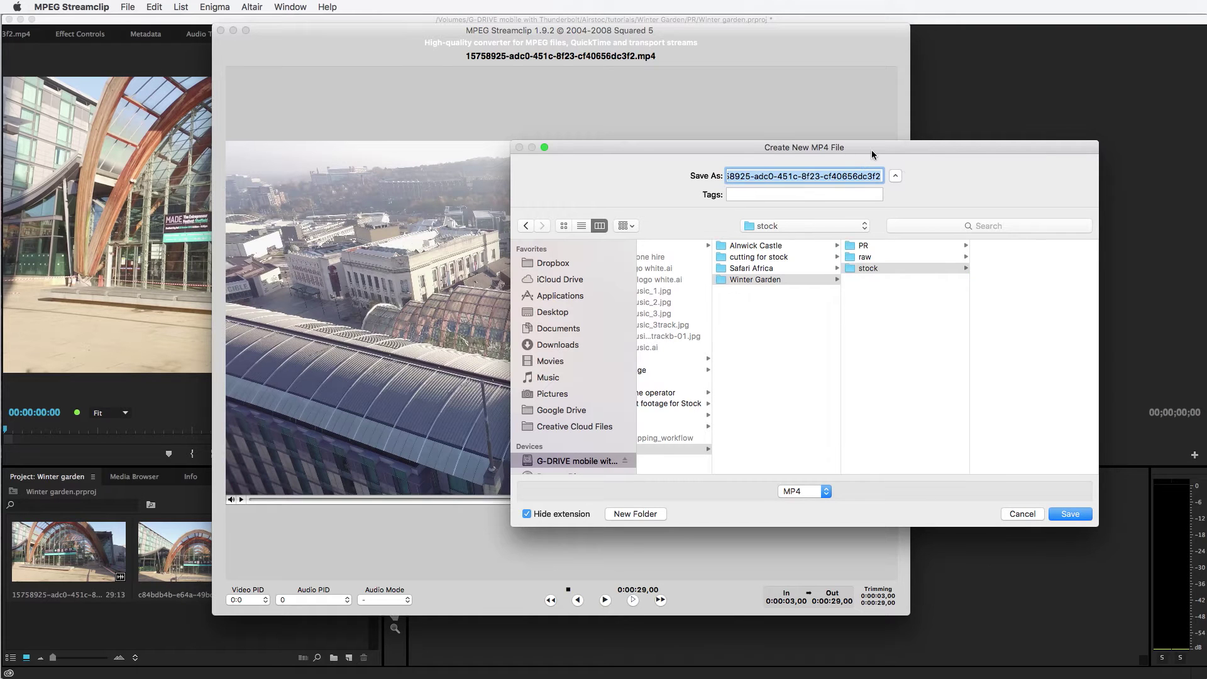
{"action": "left_click_drag", "start_coordinate": [867, 154], "coordinate": [635, 137]}
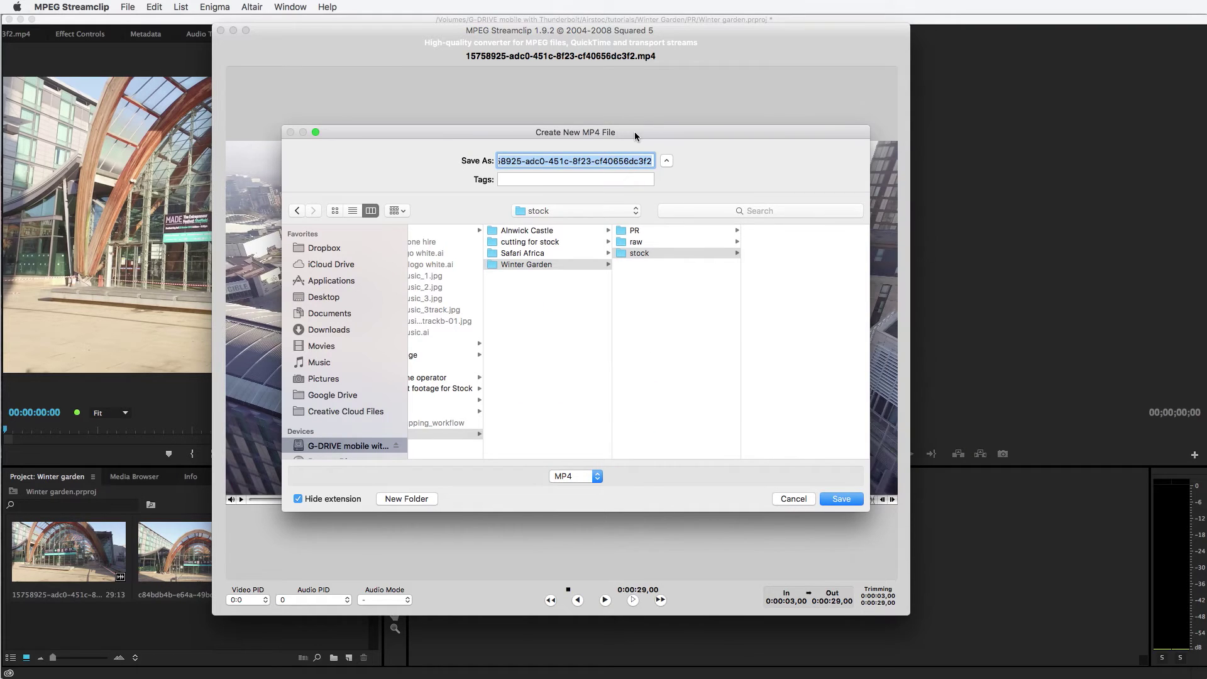
{"action": "type", "text": "f"}
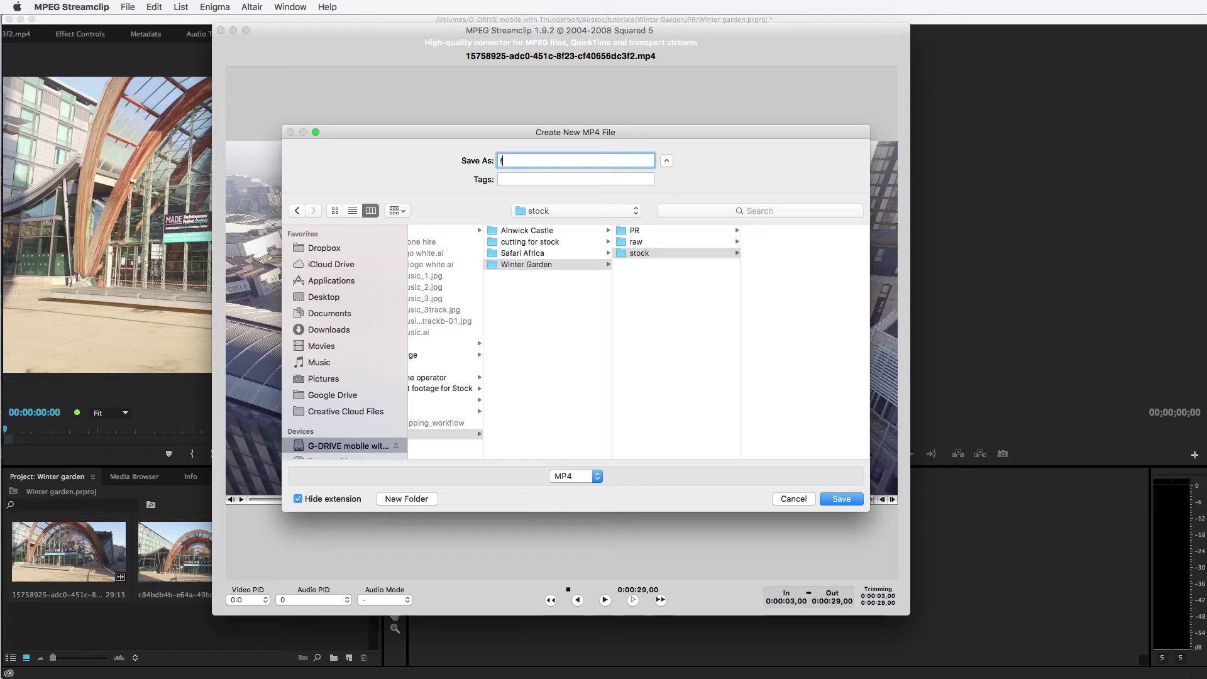
{"action": "type", "text": "x4-wintergarden-01"}
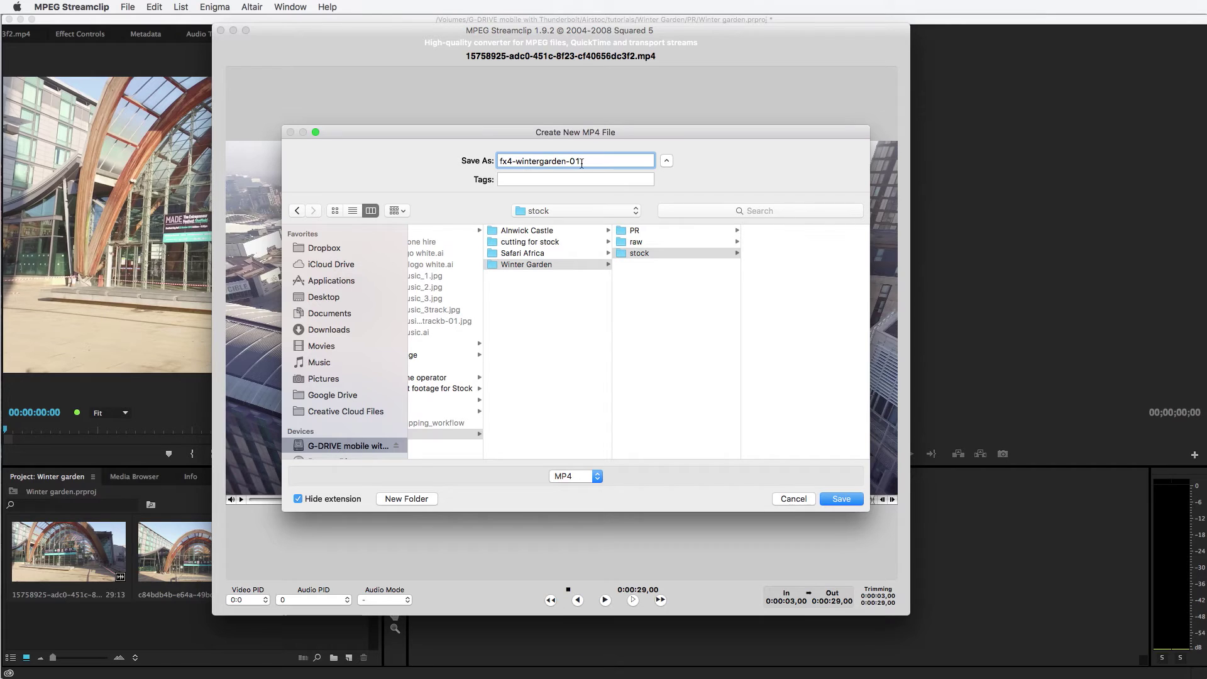
{"action": "left_click", "coordinate": [843, 500]}
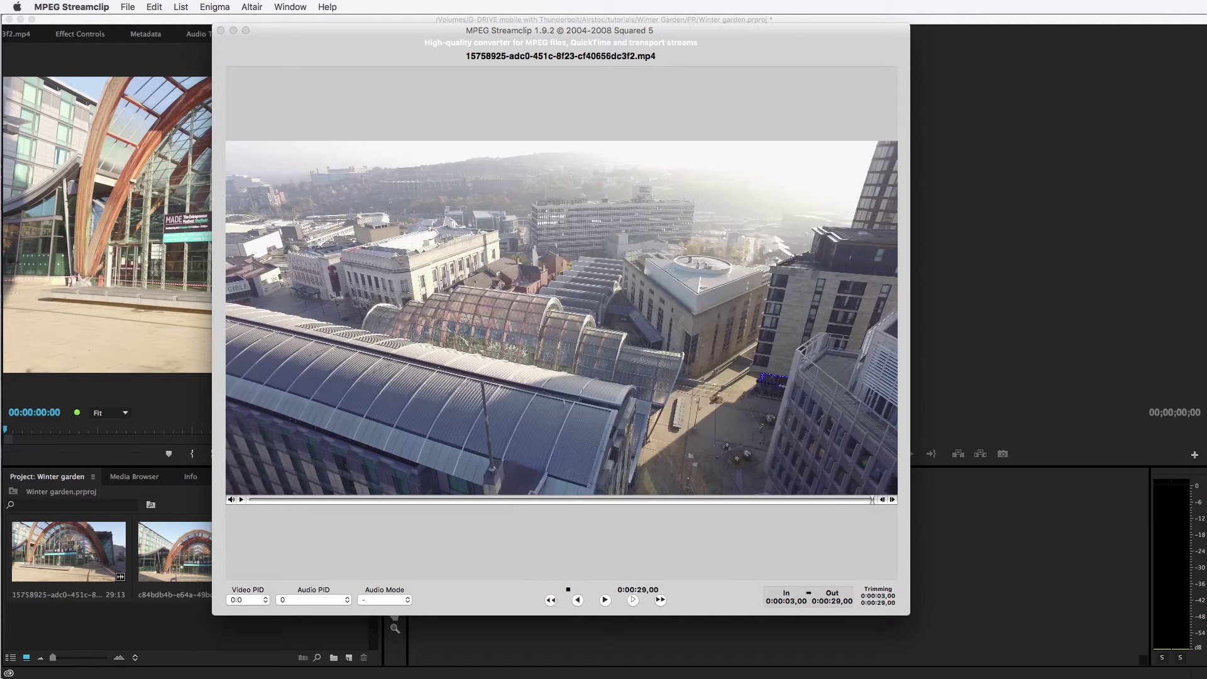
{"action": "left_click", "coordinate": [963, 27]}
Step: Load the first Winter Garden clip in the enlarged Source monitor and mark its In point at 00:00:03:16
{"action": "left_click", "coordinate": [168, 623]}
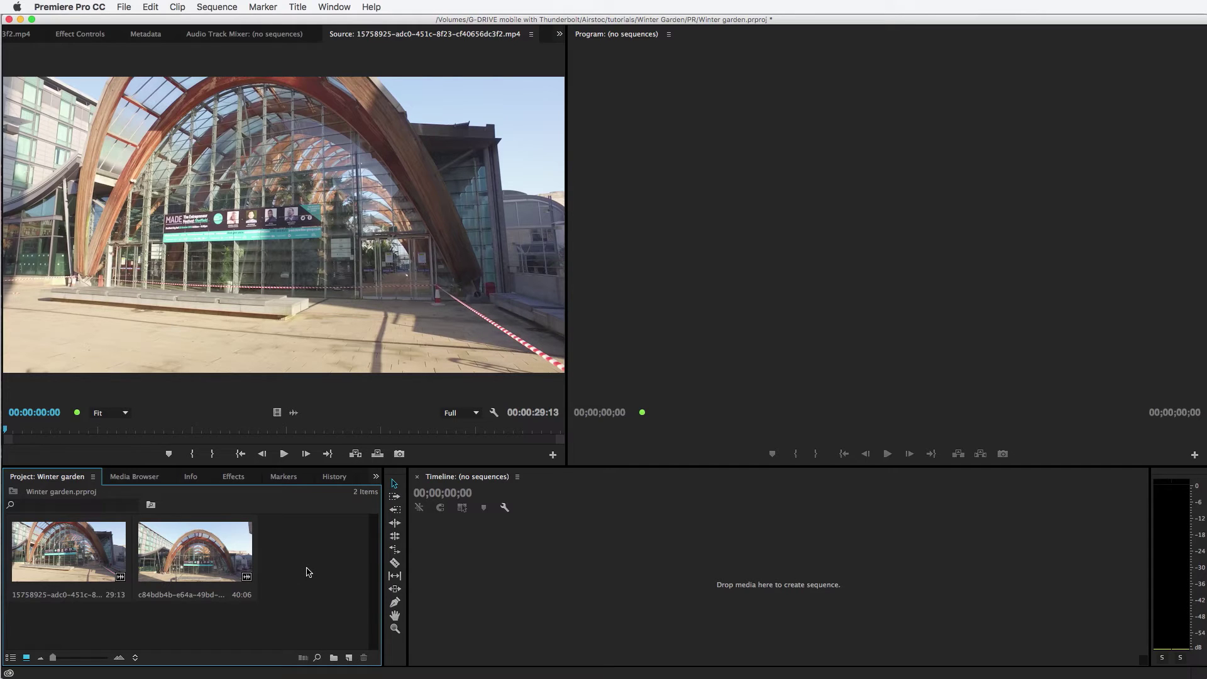
{"action": "left_click", "coordinate": [61, 559]}
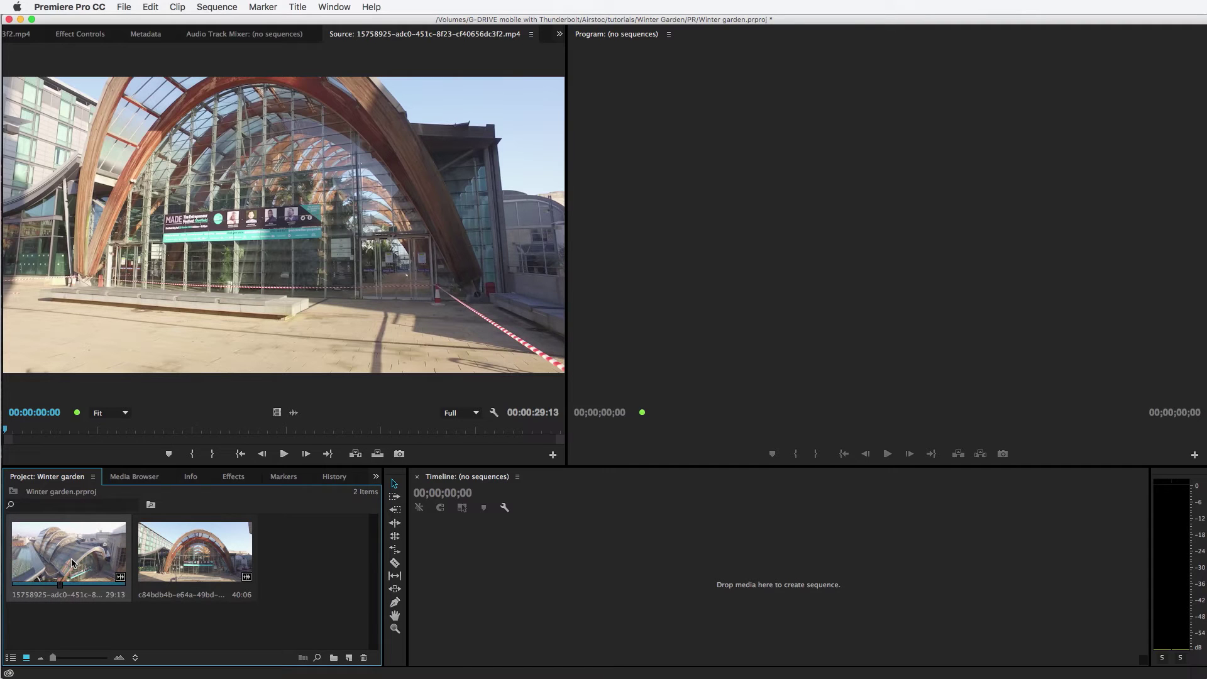
{"action": "left_click", "coordinate": [127, 385]}
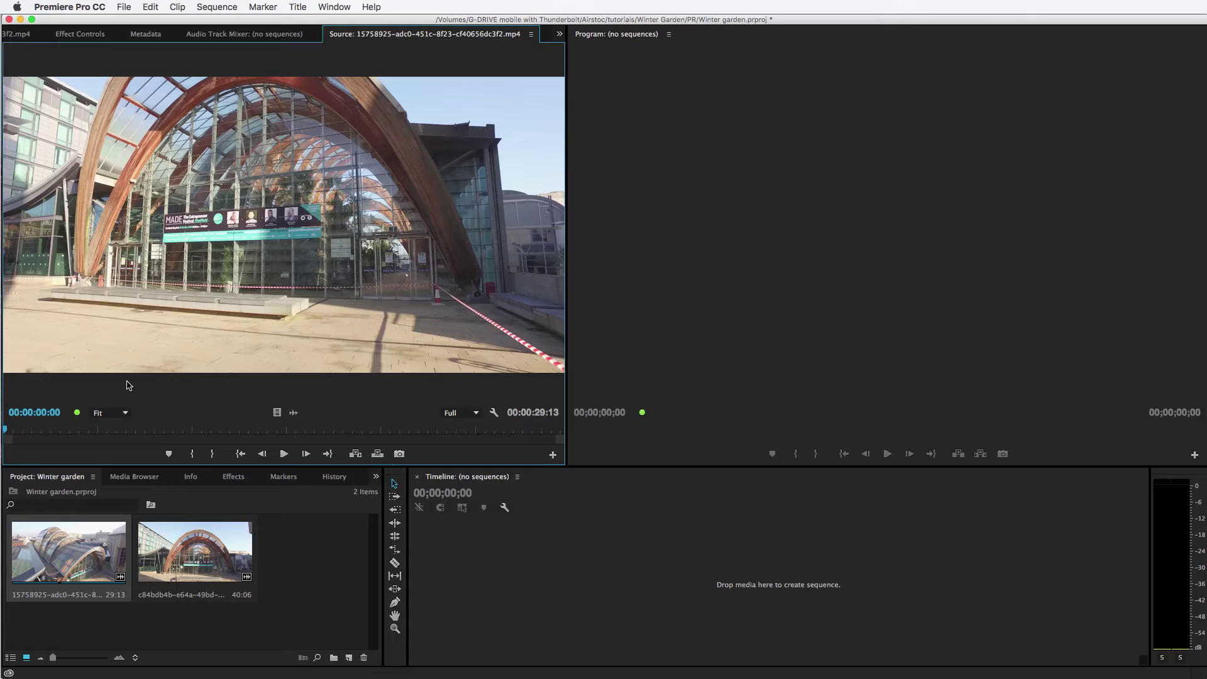
{"action": "key", "text": "grave"}
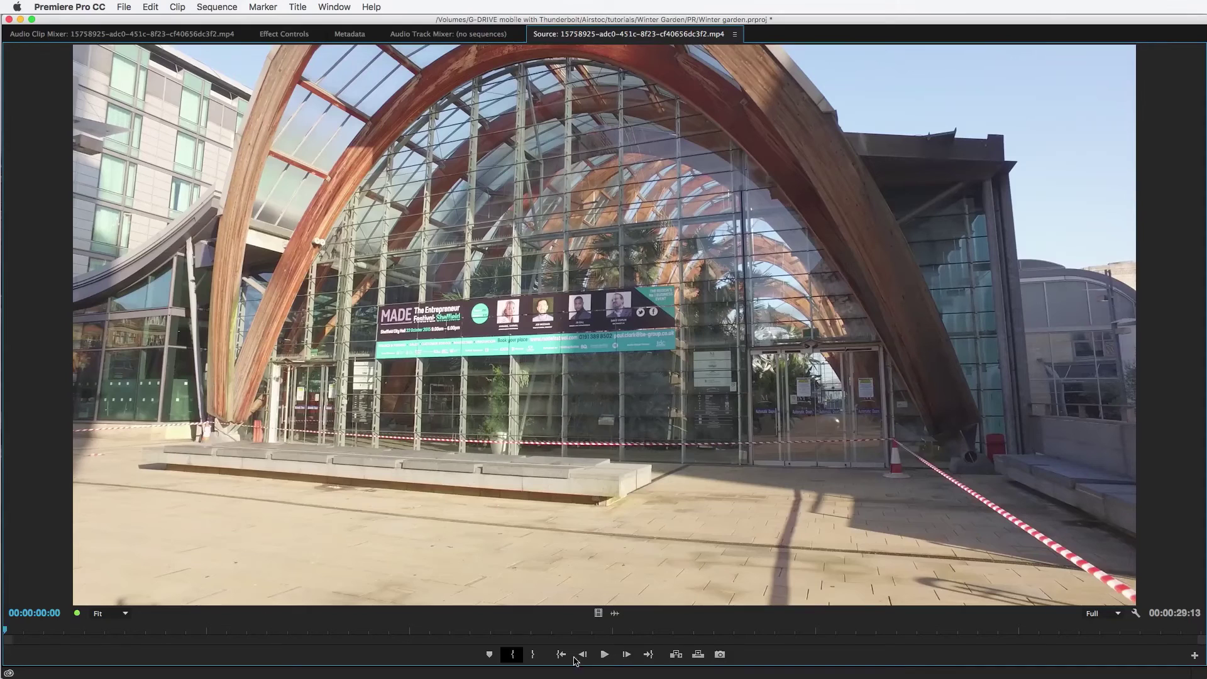
{"action": "left_click", "coordinate": [605, 654]}
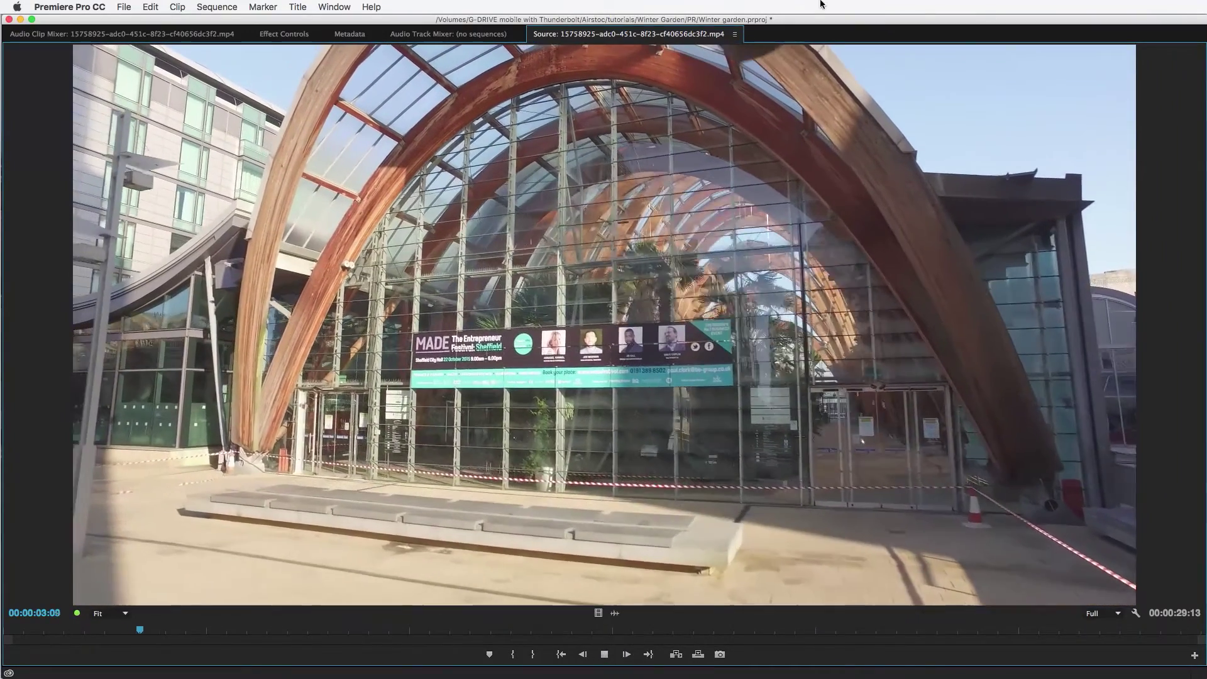
{"action": "key", "text": "space"}
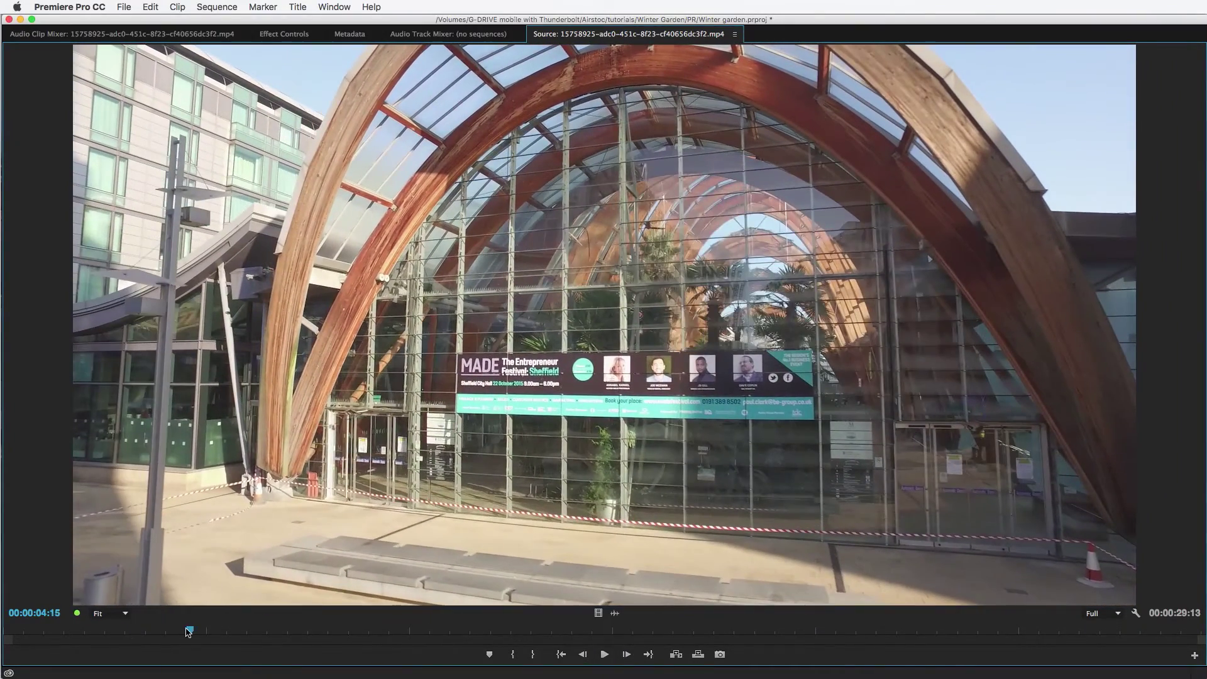
{"action": "left_click", "coordinate": [165, 630]}
{"action": "left_click_drag", "start_coordinate": [165, 631], "coordinate": [1125, 632]}
{"action": "key", "text": "i"}
Step: Mark the clip's end point at 00:00:28:08, giving a 00:00:24:18 duration
{"action": "left_click", "coordinate": [604, 654]}
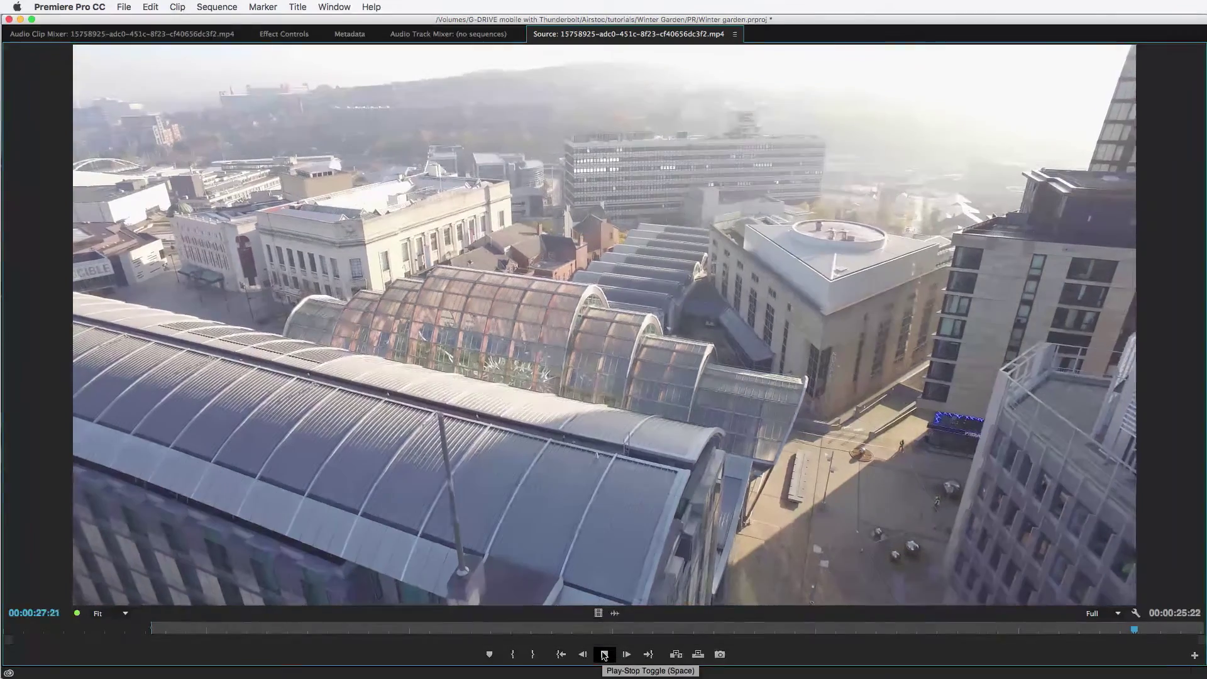
{"action": "left_click", "coordinate": [604, 654]}
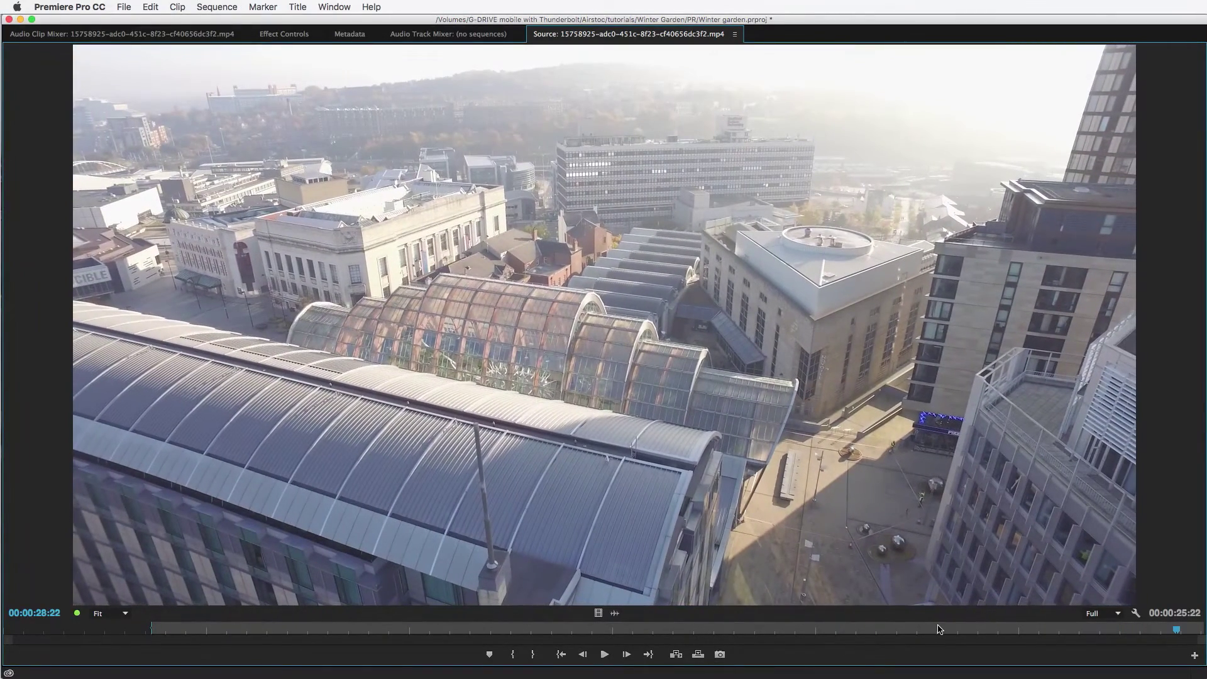
{"action": "key", "text": "Left"}
{"action": "key", "text": "Left"}
{"action": "key", "text": "Left"}
{"action": "key", "text": "Left"}
{"action": "key", "text": "Left"}
{"action": "key", "text": "Left"}
{"action": "key", "text": "Left"}
{"action": "key", "text": "Left"}
{"action": "key", "text": "Left"}
{"action": "key", "text": "Left"}
{"action": "key", "text": "Left"}
{"action": "key", "text": "Left"}
{"action": "key", "text": "Left"}
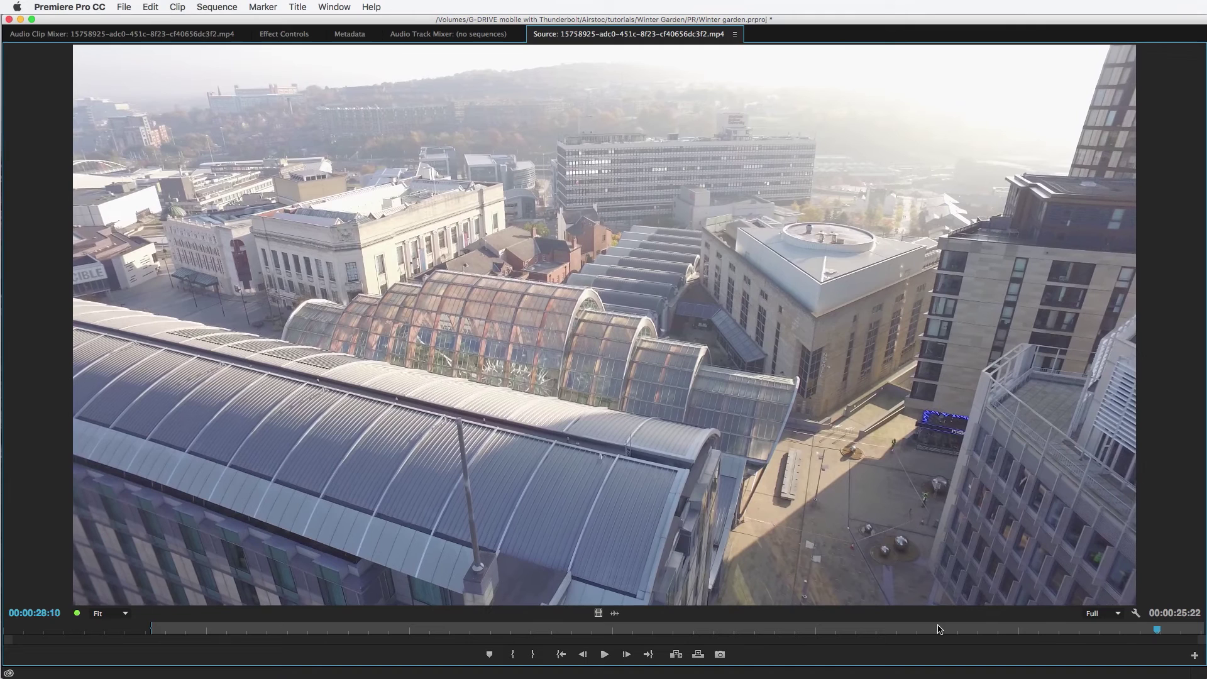
{"action": "key", "text": "Left"}
{"action": "key", "text": "i"}
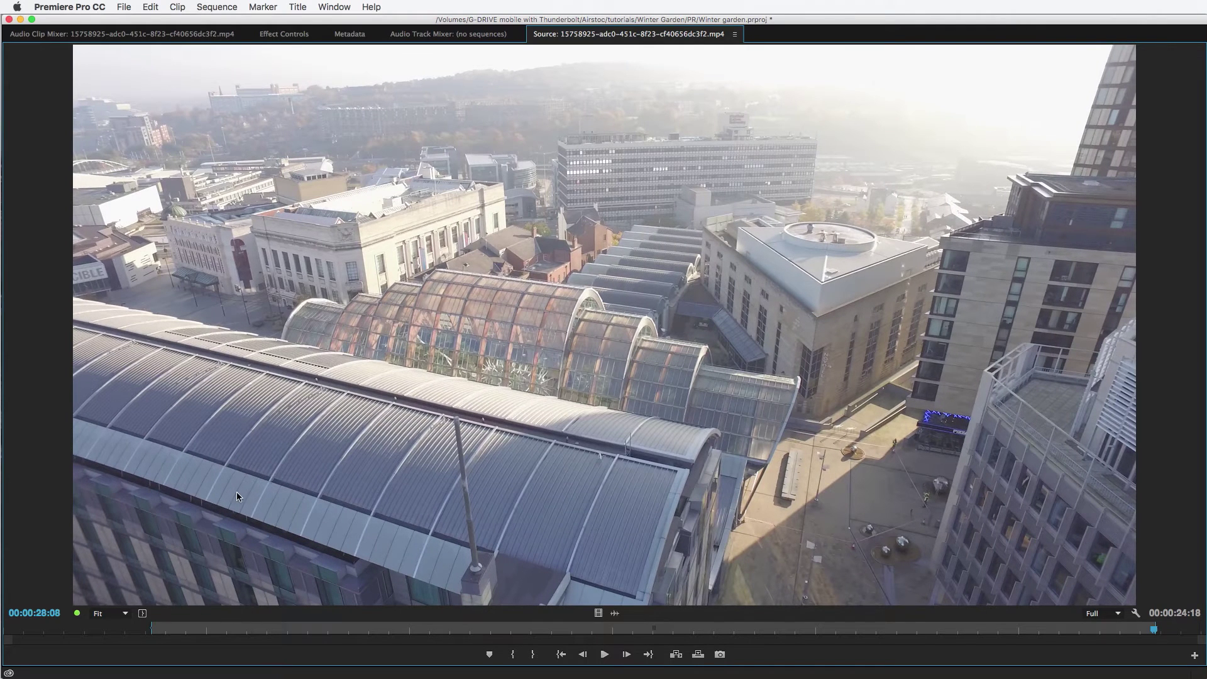
Step: Load the second Winter Garden clip into the enlarged Source monitor and play it from the start
{"action": "key", "text": "grave"}
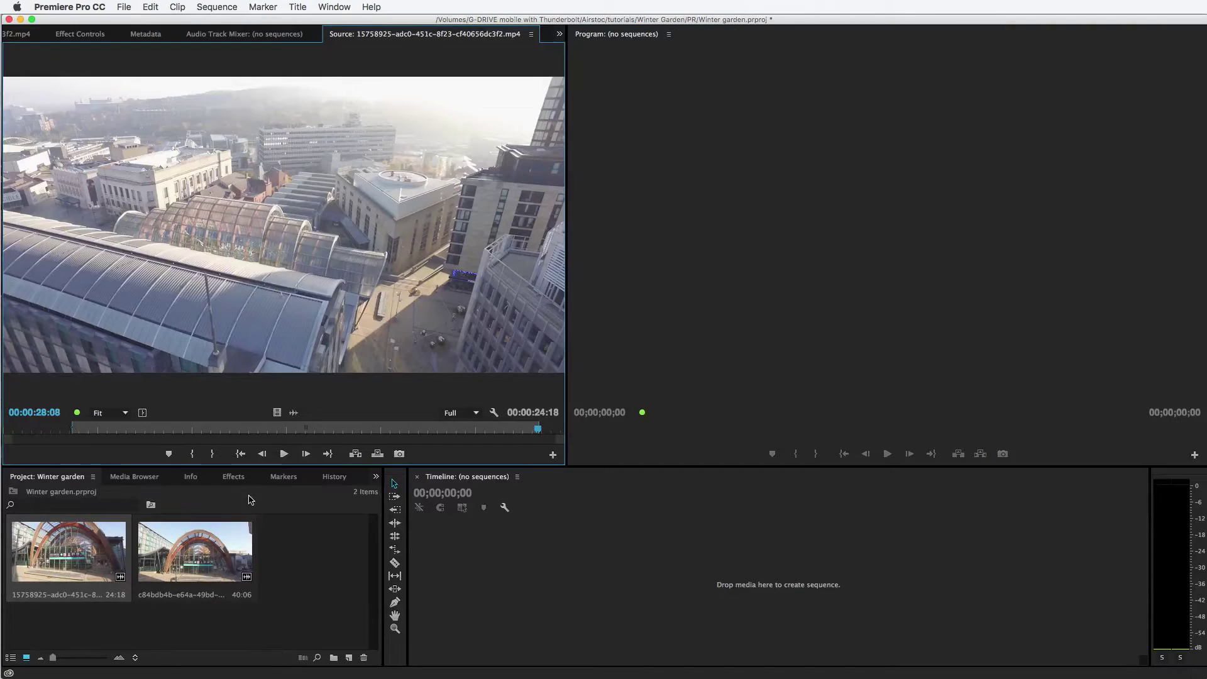
{"action": "left_click", "coordinate": [223, 569]}
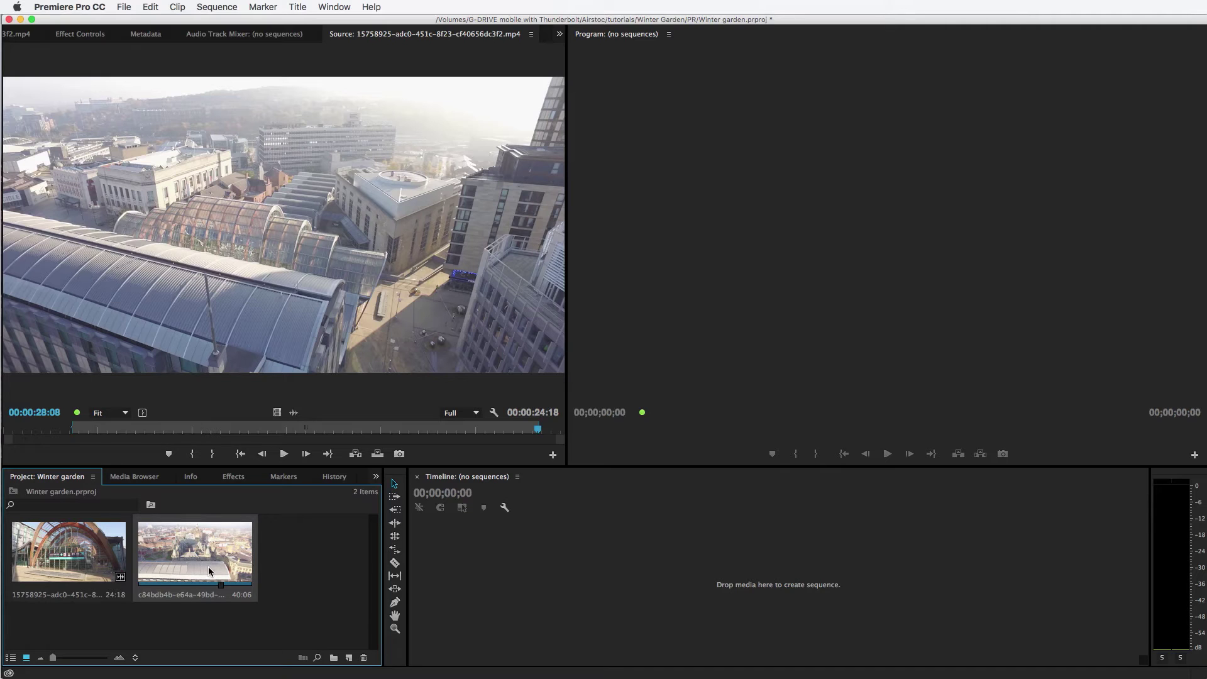
{"action": "double_click", "coordinate": [195, 566]}
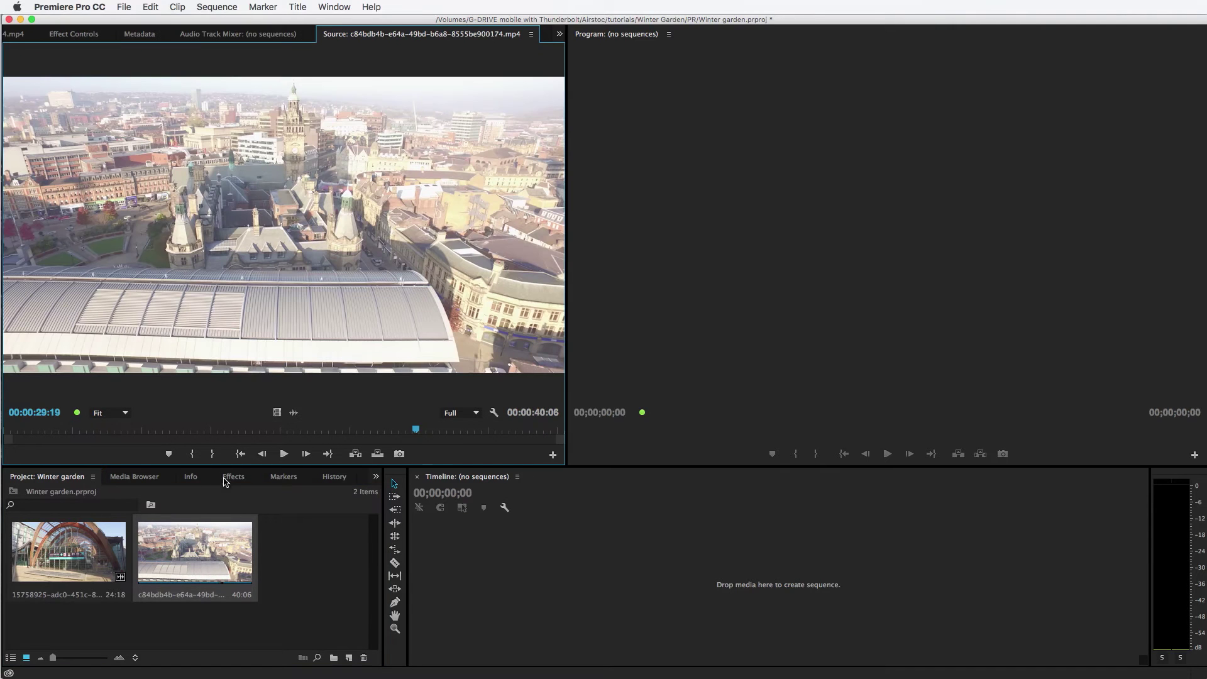
{"action": "left_click", "coordinate": [387, 434]}
{"action": "left_click_drag", "start_coordinate": [386, 433], "coordinate": [7, 432]}
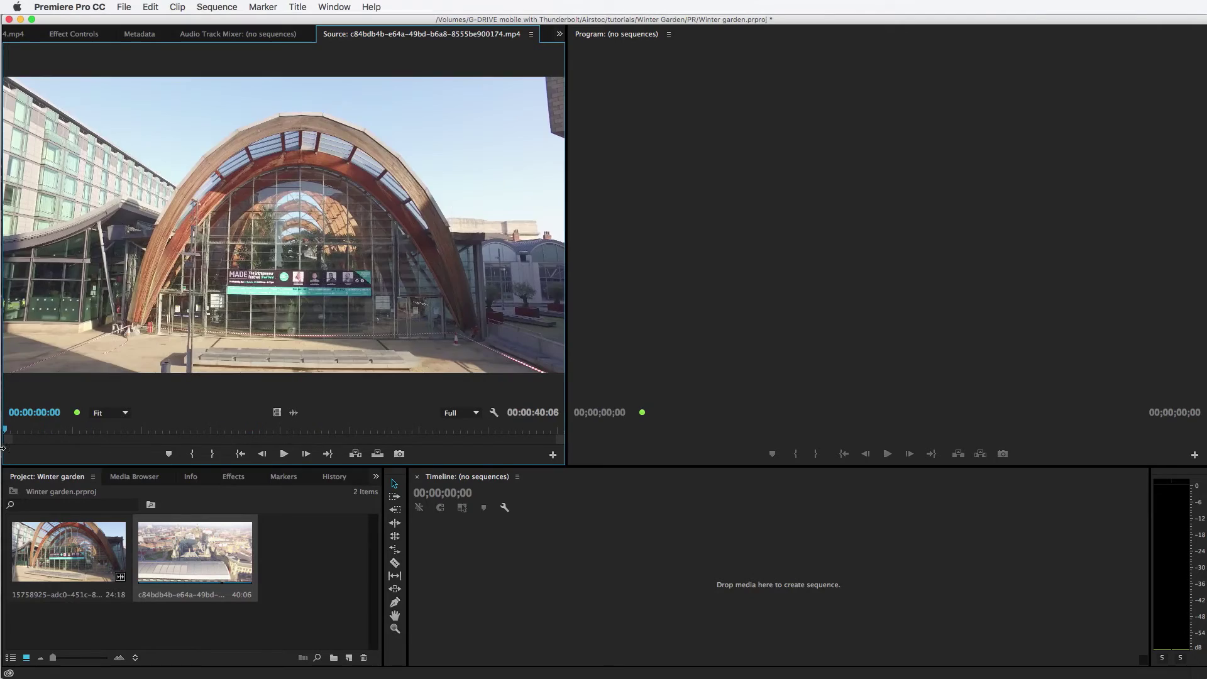
{"action": "left_click", "coordinate": [284, 454]}
{"action": "key", "text": "grave"}
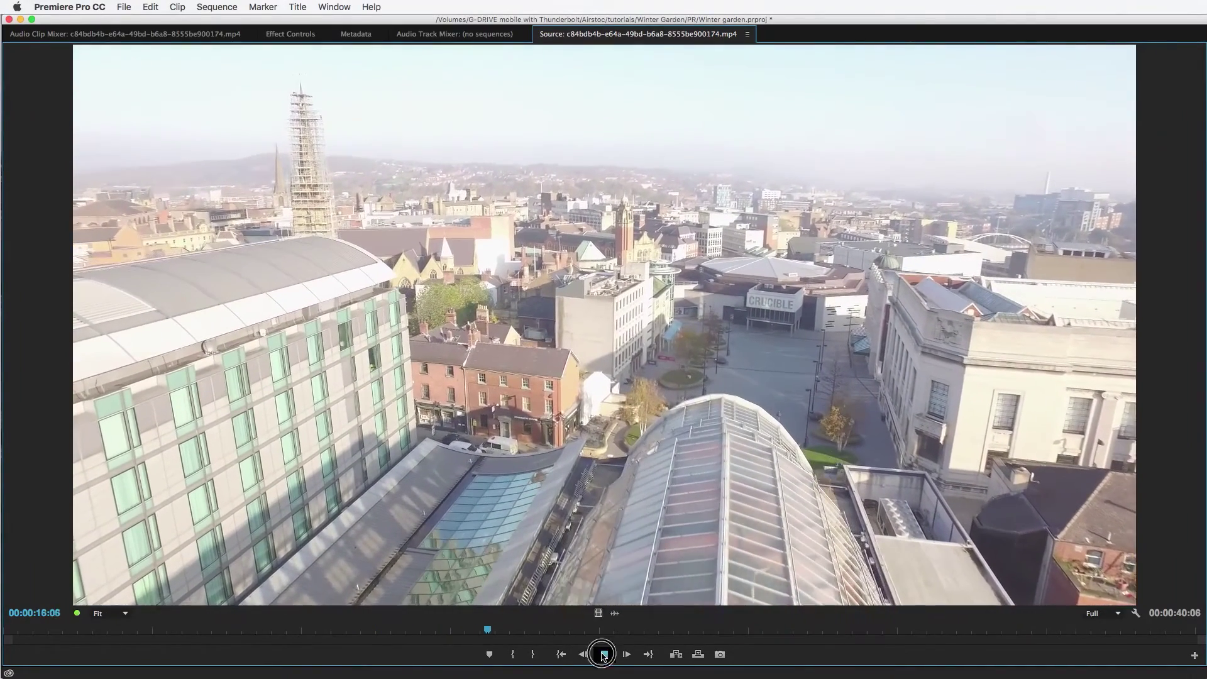
Step: Set the Out point at 00:00:17:11 for a 00:00:17:12 duration and restore the layout
{"action": "left_click", "coordinate": [604, 653]}
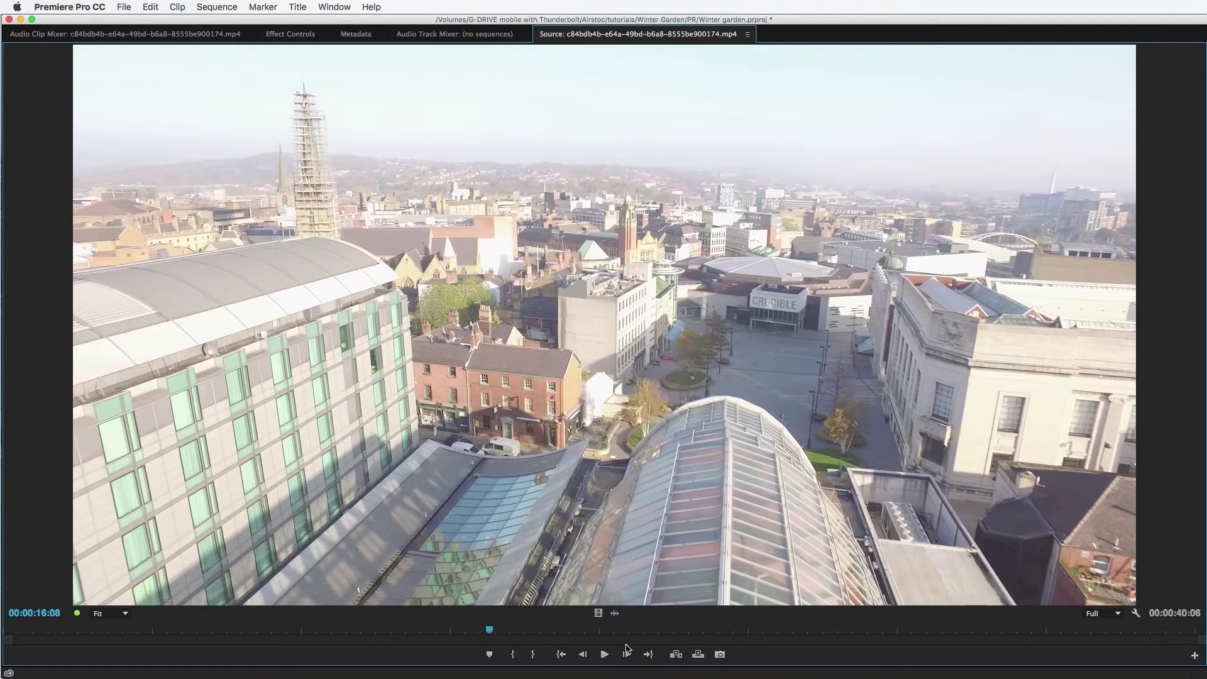
{"action": "left_click_drag", "start_coordinate": [491, 634], "coordinate": [569, 633]}
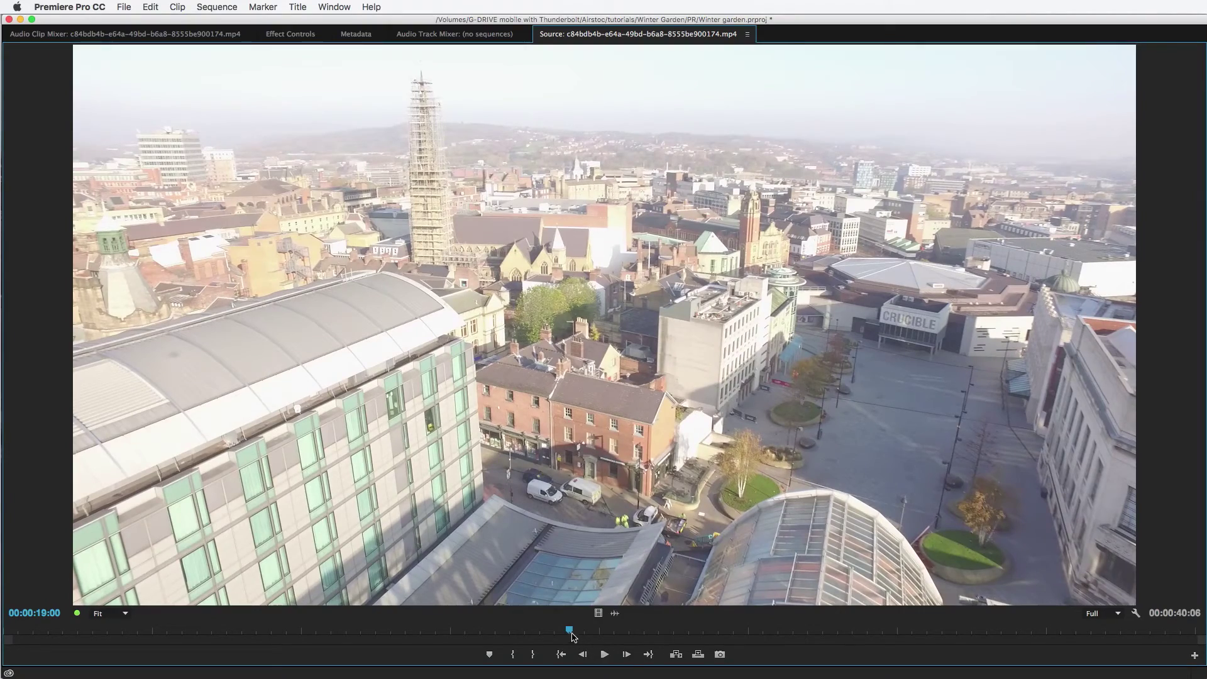
{"action": "left_click_drag", "start_coordinate": [569, 631], "coordinate": [525, 634]}
{"action": "key", "text": "o"}
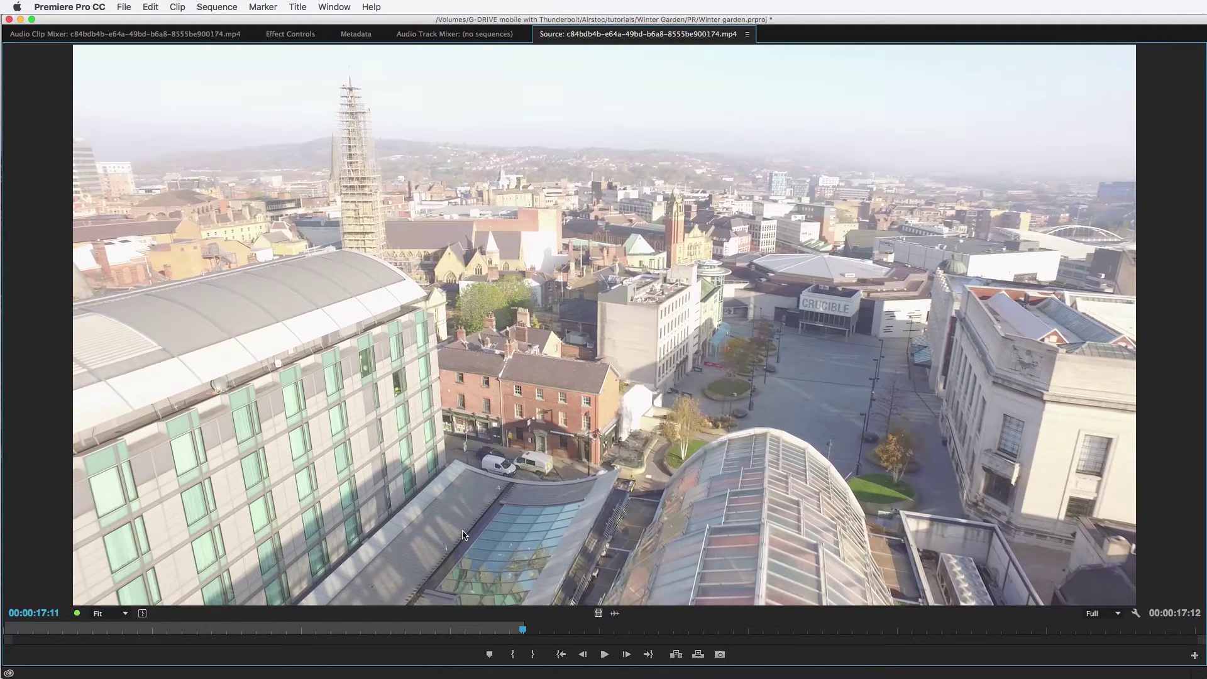
{"action": "key", "text": "grave"}
Step: Drag 4130.mp4 and 457.mp4 from the Safari Africa and Alnwick Castle folders in Finder into the project bin
{"action": "left_click", "coordinate": [310, 563]}
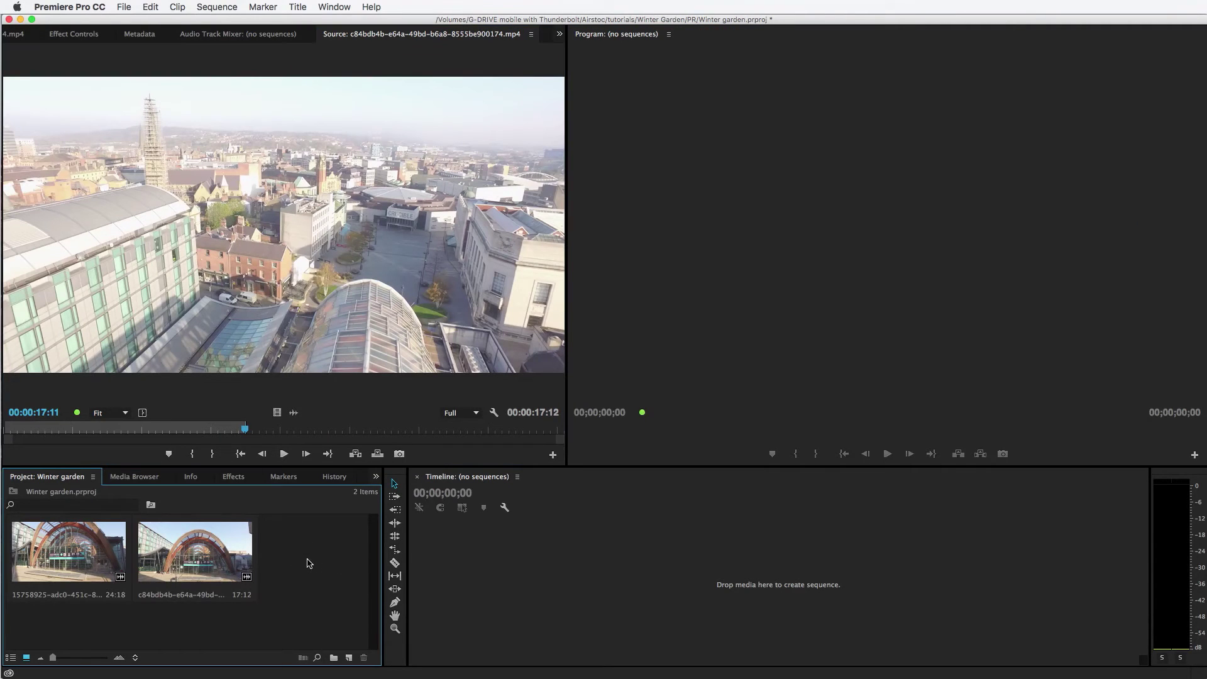
{"action": "key", "text": "super+Tab"}
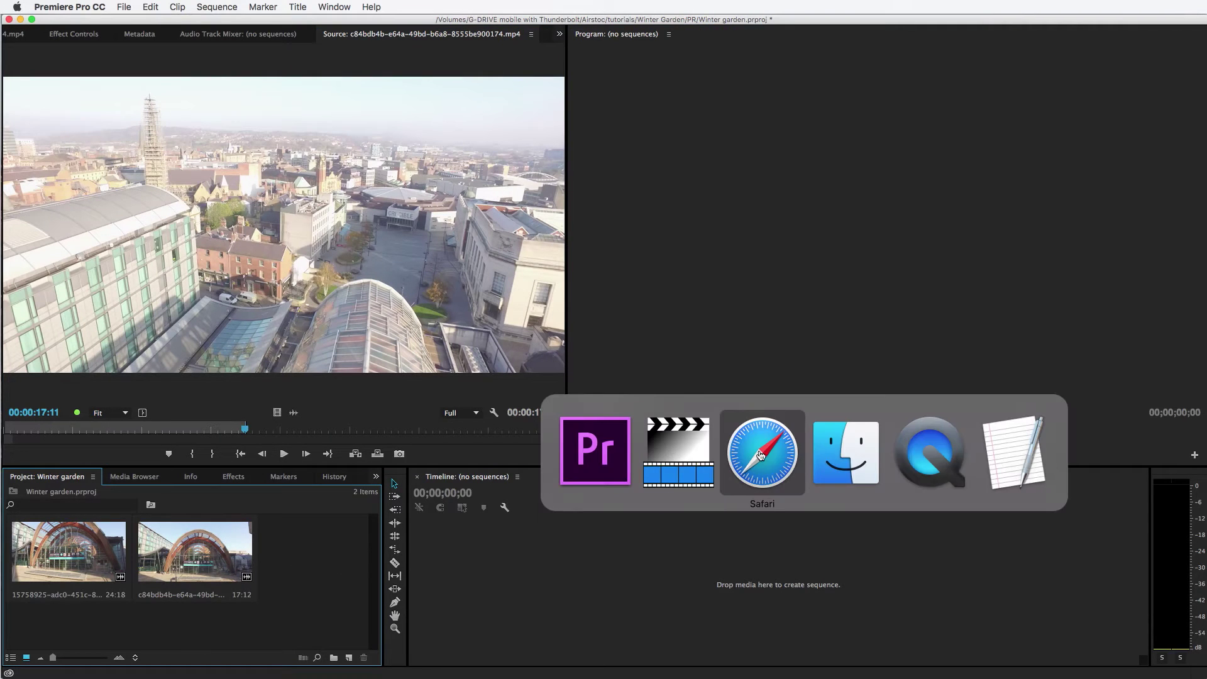
{"action": "left_click", "coordinate": [834, 458]}
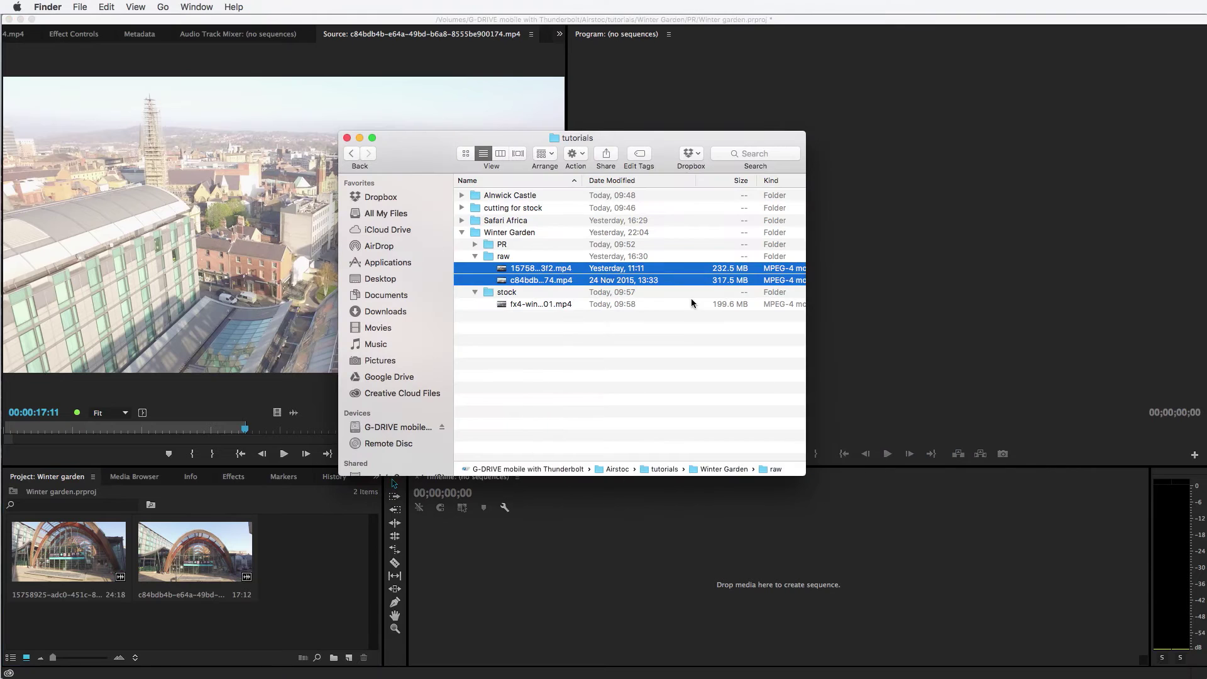
{"action": "left_click", "coordinate": [461, 220]}
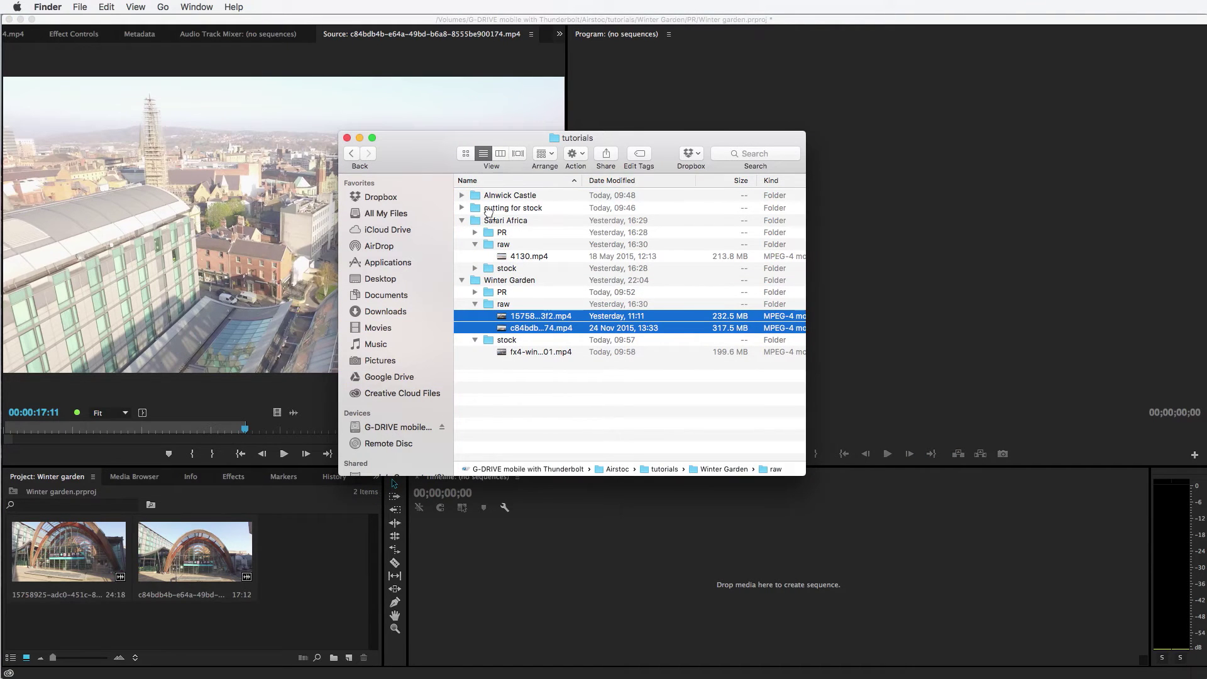
{"action": "left_click", "coordinate": [462, 195]}
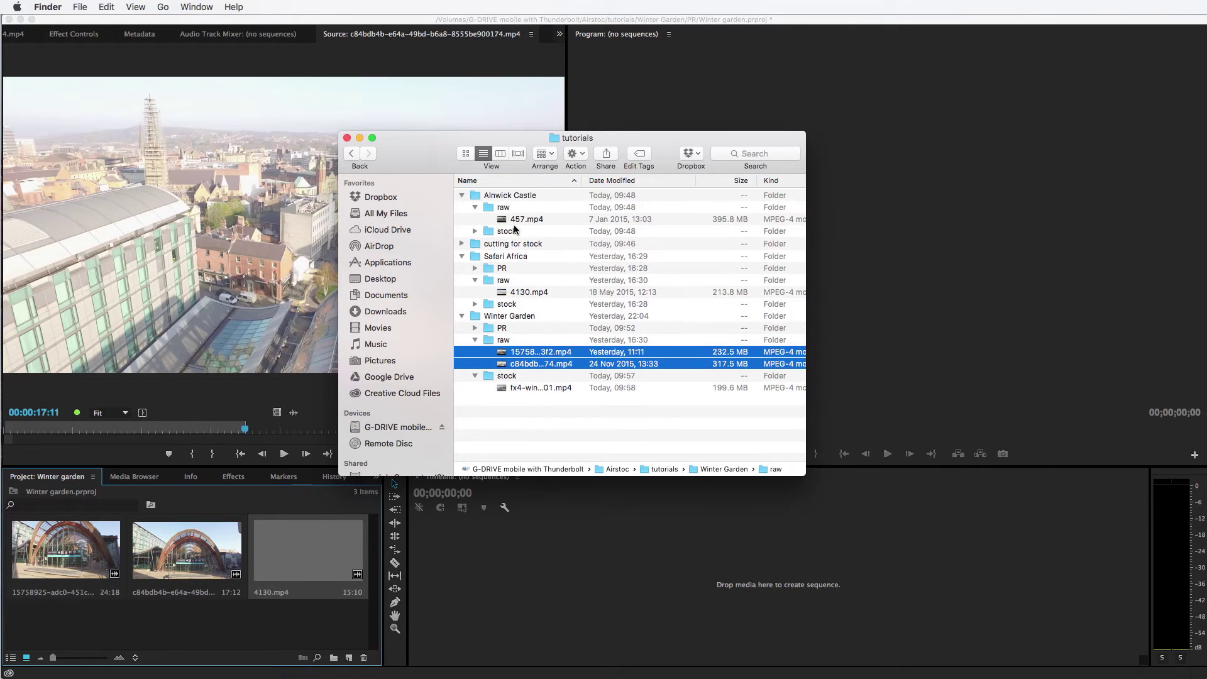
{"action": "left_click_drag", "start_coordinate": [514, 220], "coordinate": [242, 631]}
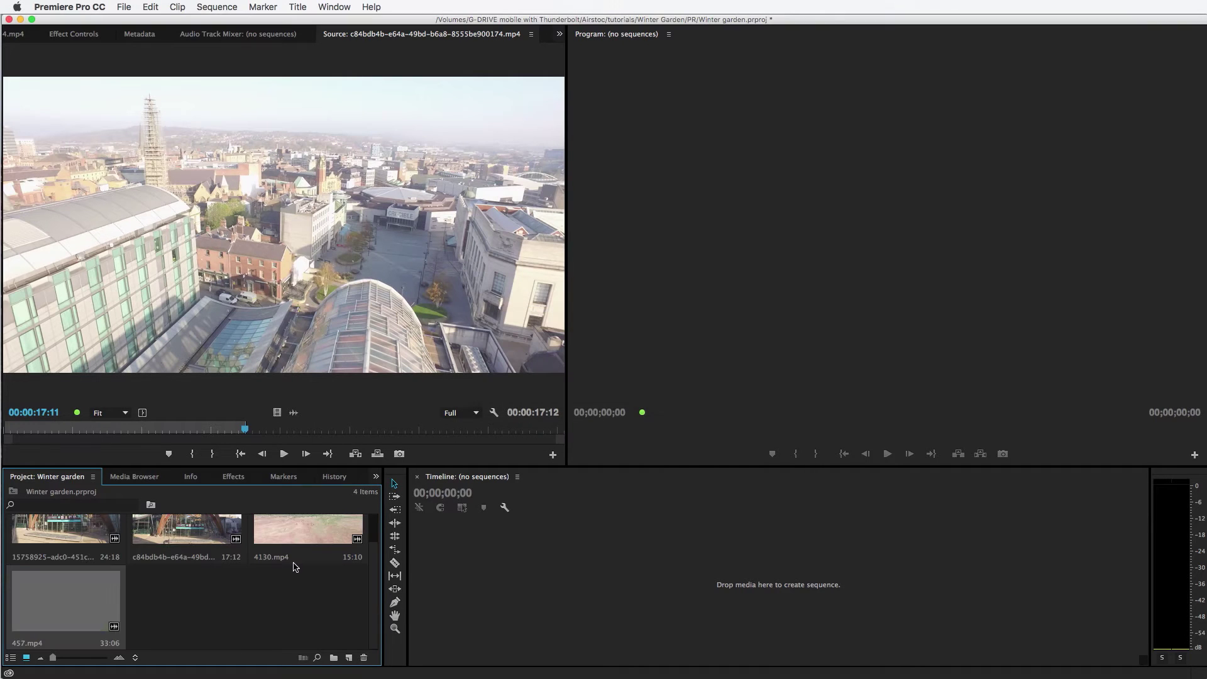
Step: Load giraffe clip 4130.mp4 in the enlarged Source monitor and play it from about 3 seconds
{"action": "double_click", "coordinate": [289, 527]}
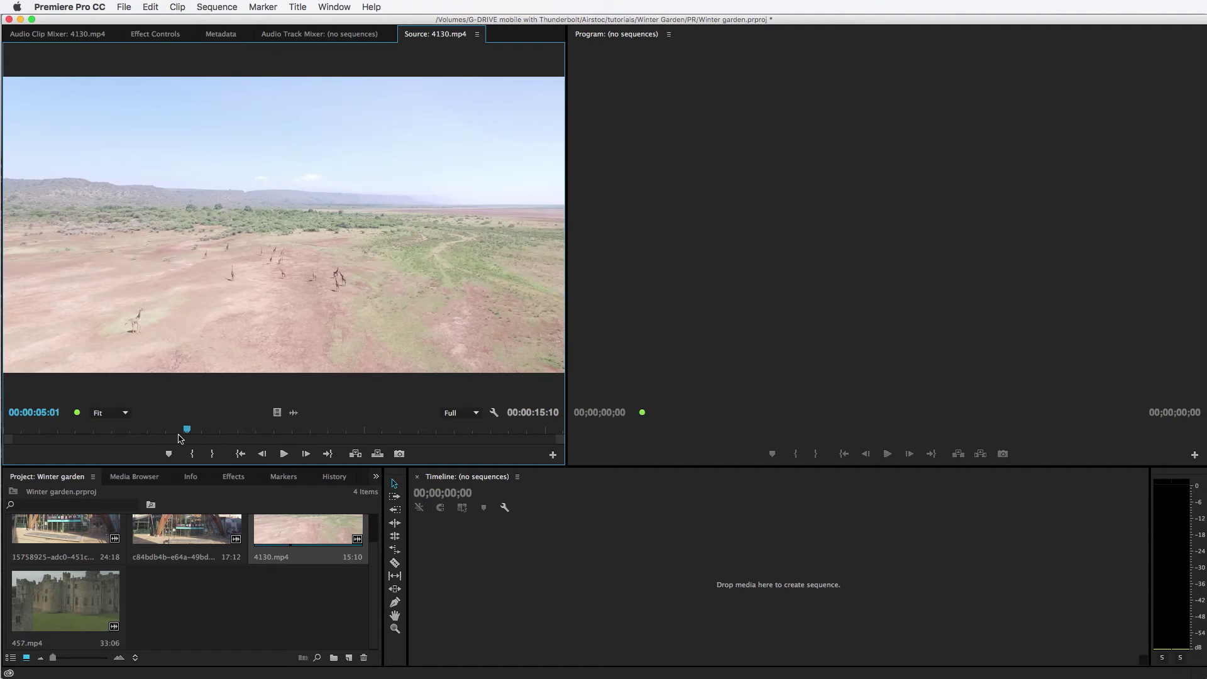
{"action": "key", "text": "grave"}
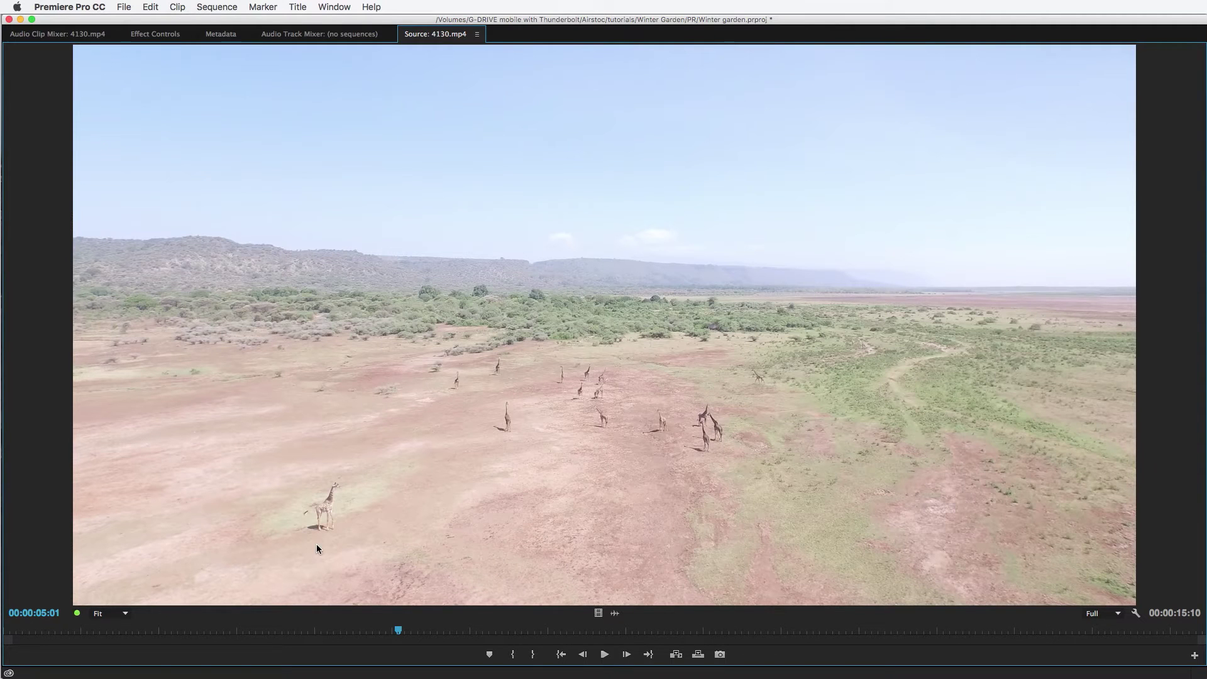
{"action": "left_click_drag", "start_coordinate": [396, 629], "coordinate": [264, 631]}
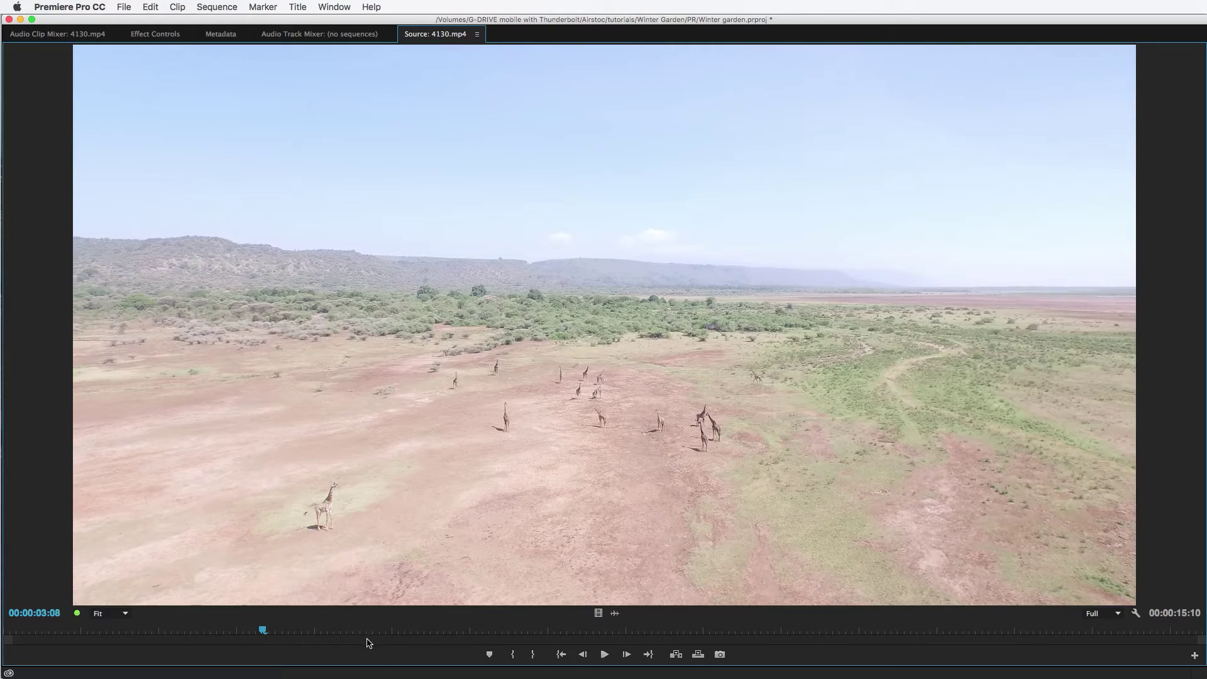
{"action": "left_click", "coordinate": [602, 655]}
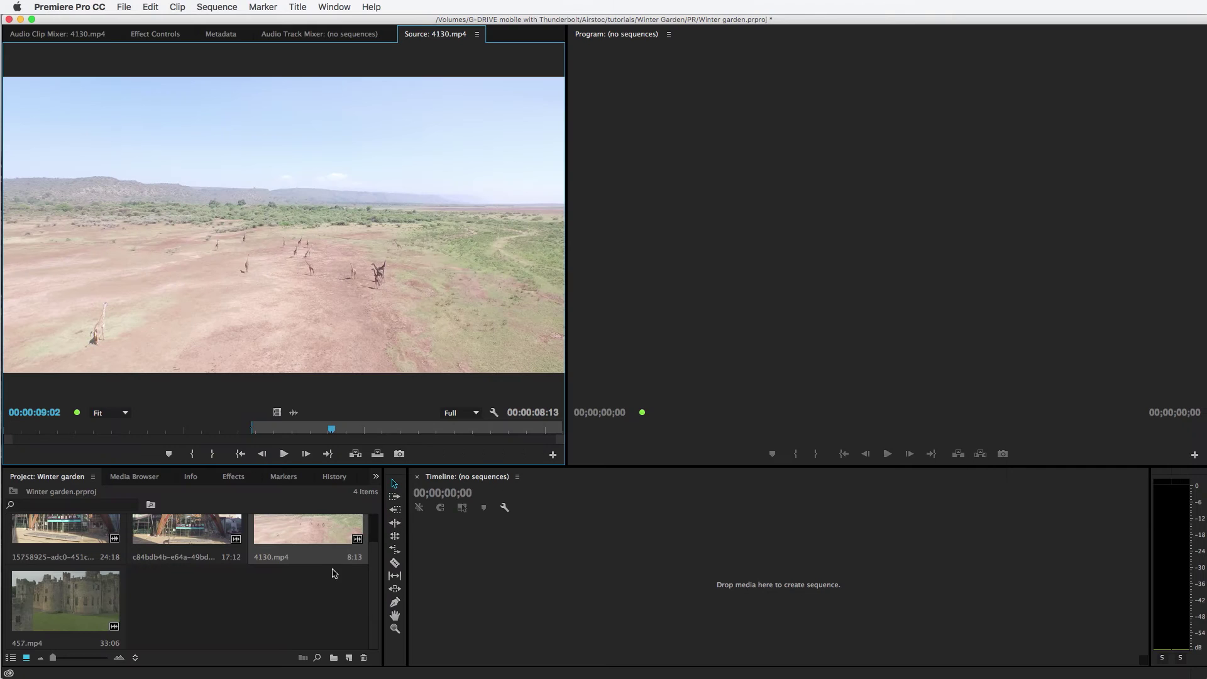
Step: Open Modify > Interpret Footage for 4130.mp4 to see its 23.9760 fps frame rate
{"action": "right_click", "coordinate": [310, 535]}
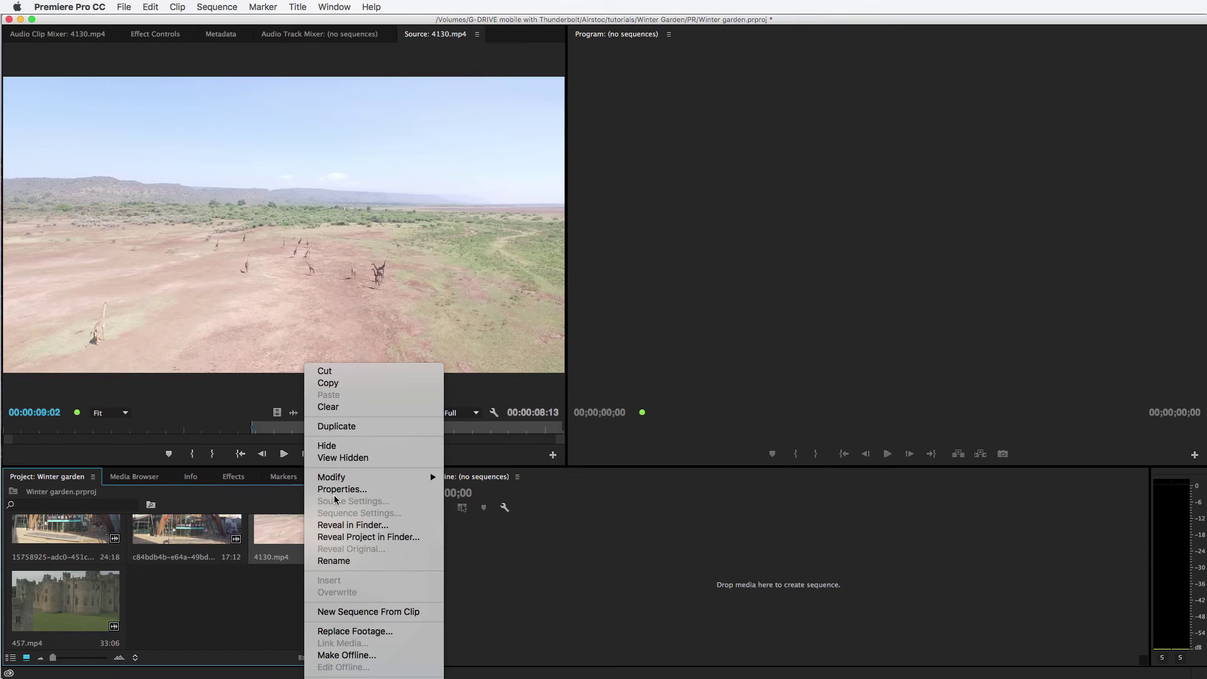
{"action": "mouse_move", "coordinate": [377, 477]}
{"action": "left_click", "coordinate": [493, 488]}
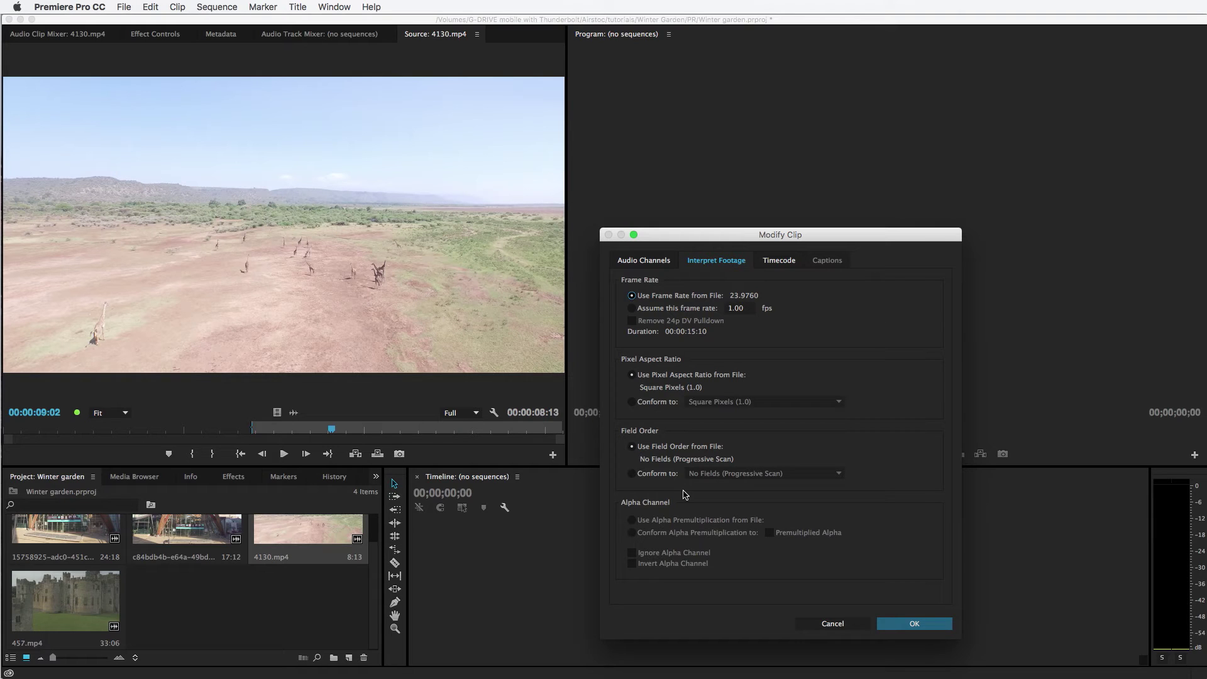
Step: Dismiss the Modify Clip dialog, review 457.mp4 to its end, and restore the panel layout
{"action": "key", "text": "Return"}
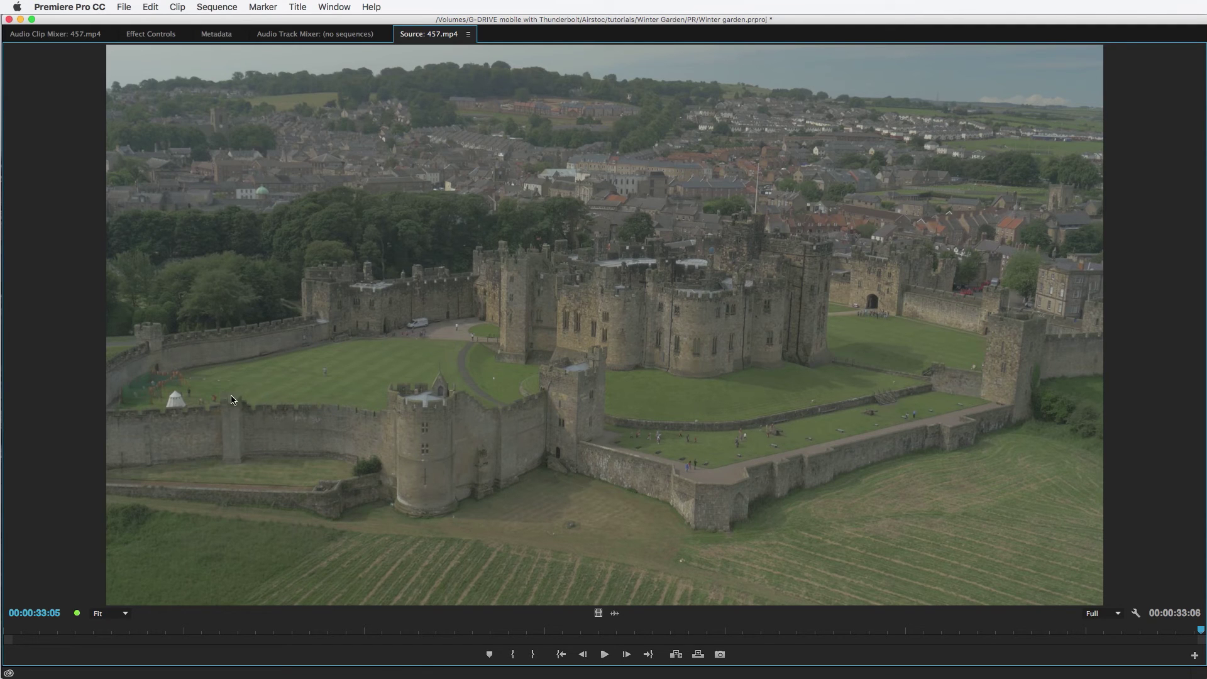
{"action": "key", "text": "grave"}
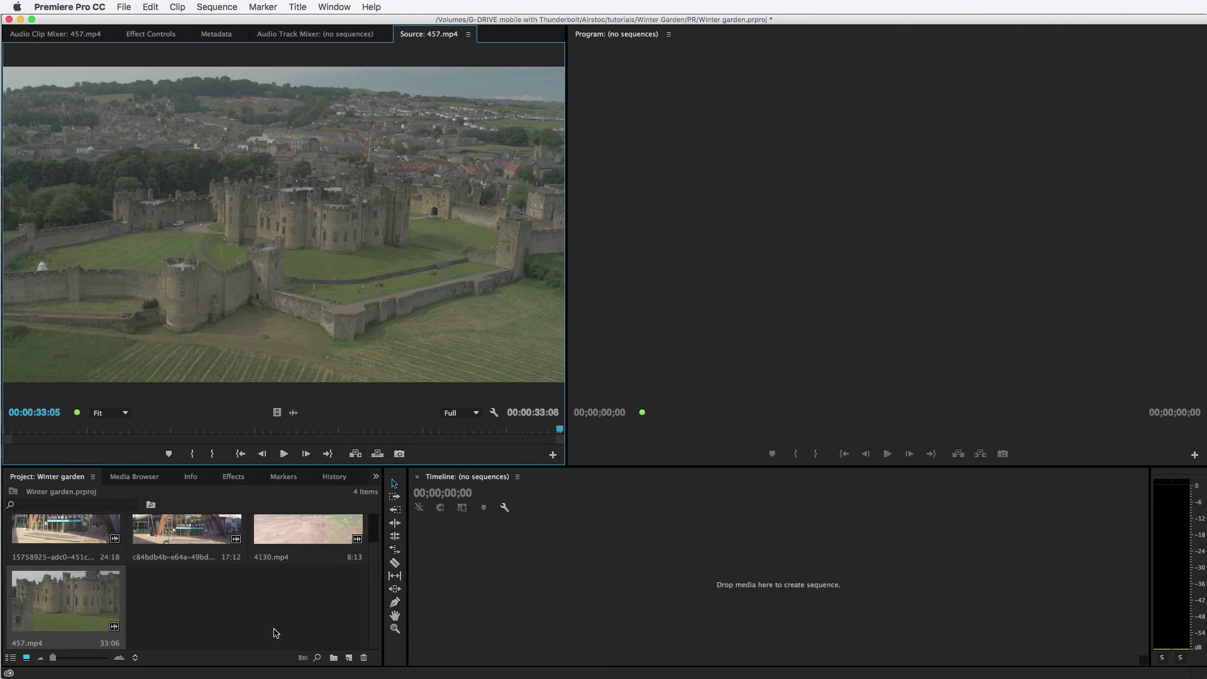
Step: Delete the giraffe and castle clips, 4130.mp4 and 457.mp4, from the project
{"action": "left_click", "coordinate": [236, 637]}
{"action": "scroll", "coordinate": [232, 636], "scroll_direction": "up", "scroll_amount": 1}
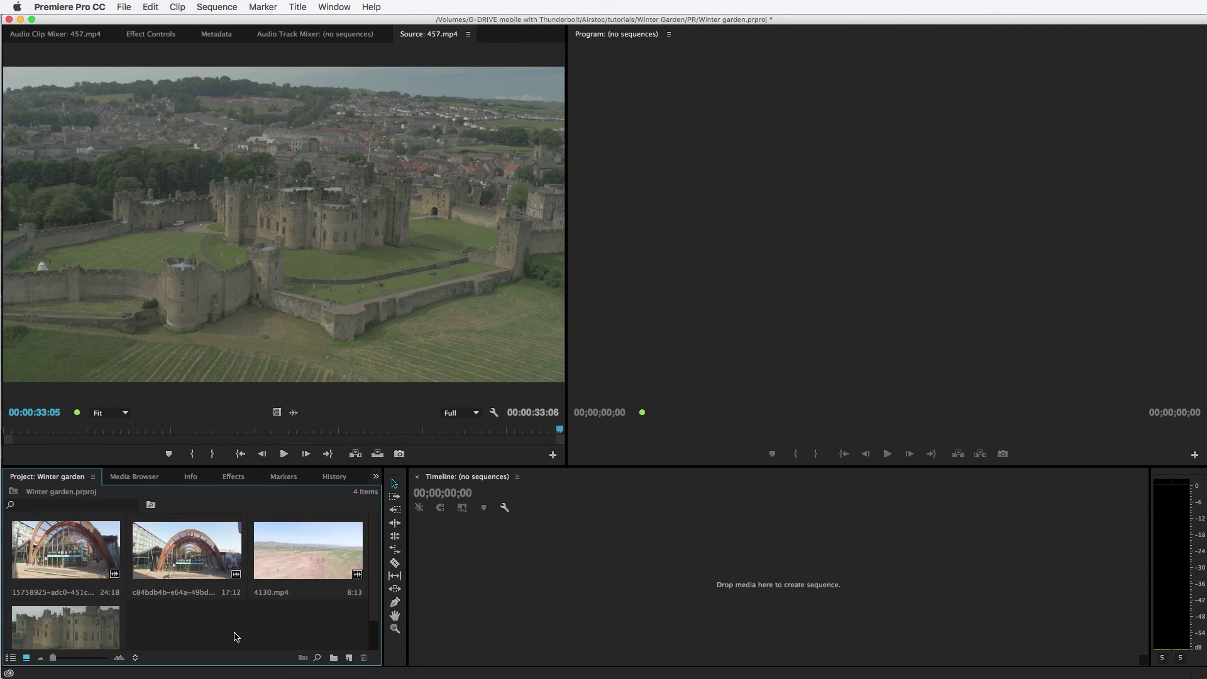
{"action": "left_click", "coordinate": [94, 624], "text": "shift"}
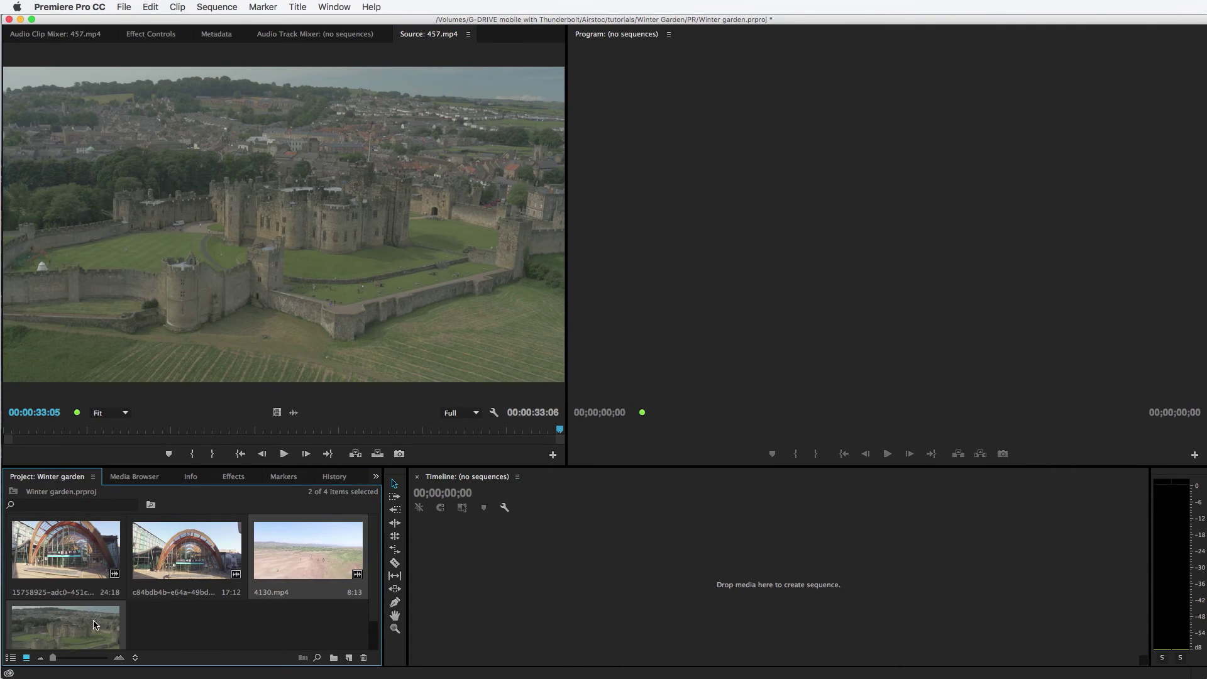
{"action": "key", "text": "Delete"}
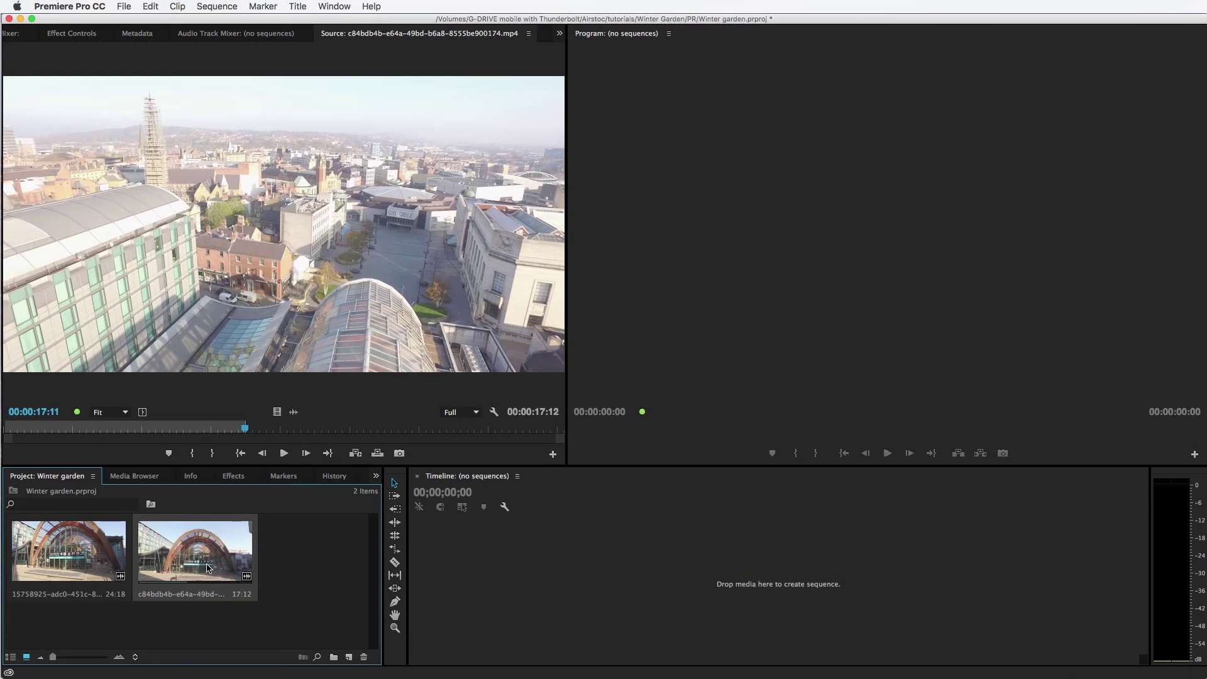
Step: Create a New Sequence From Clip for each Winter Garden clip, then select both new sequences
{"action": "left_click", "coordinate": [187, 553]}
{"action": "right_click", "coordinate": [187, 552]}
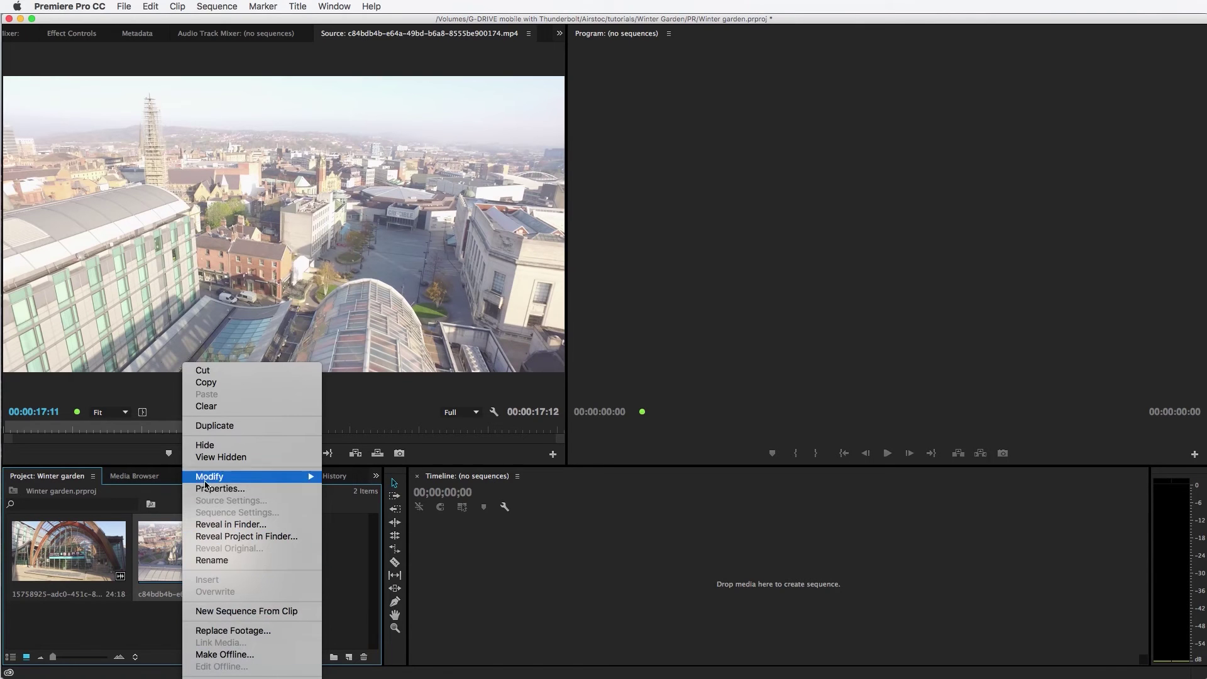
{"action": "left_click", "coordinate": [226, 611]}
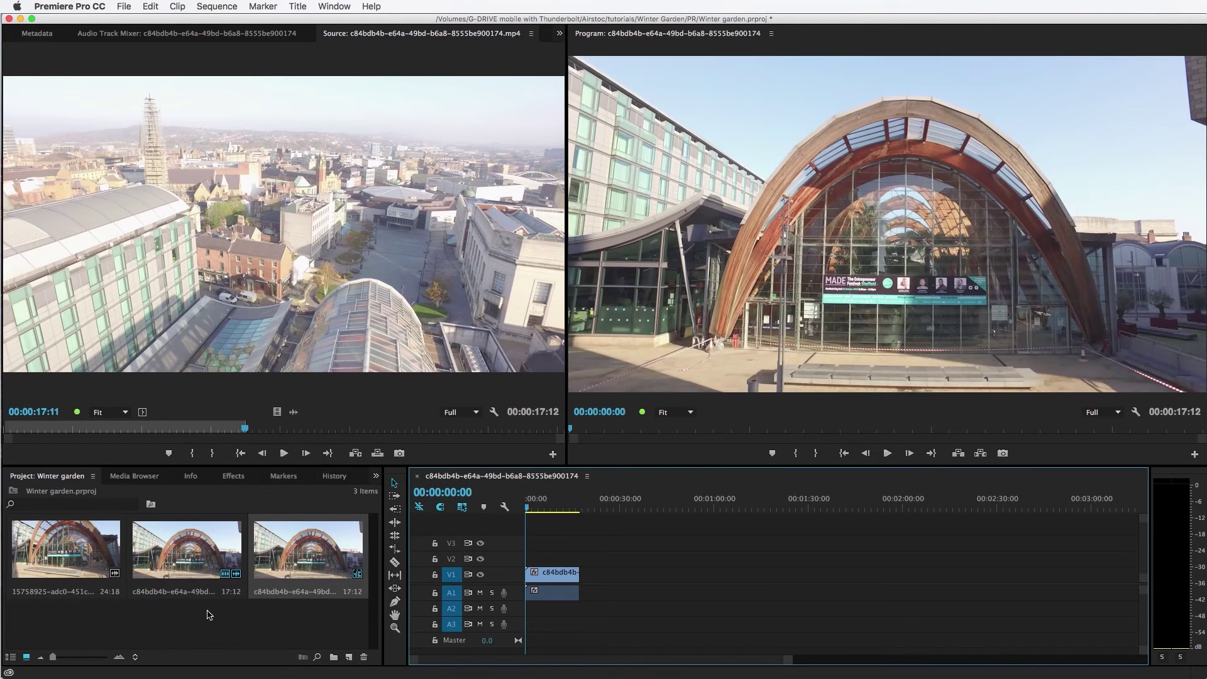
{"action": "right_click", "coordinate": [60, 550]}
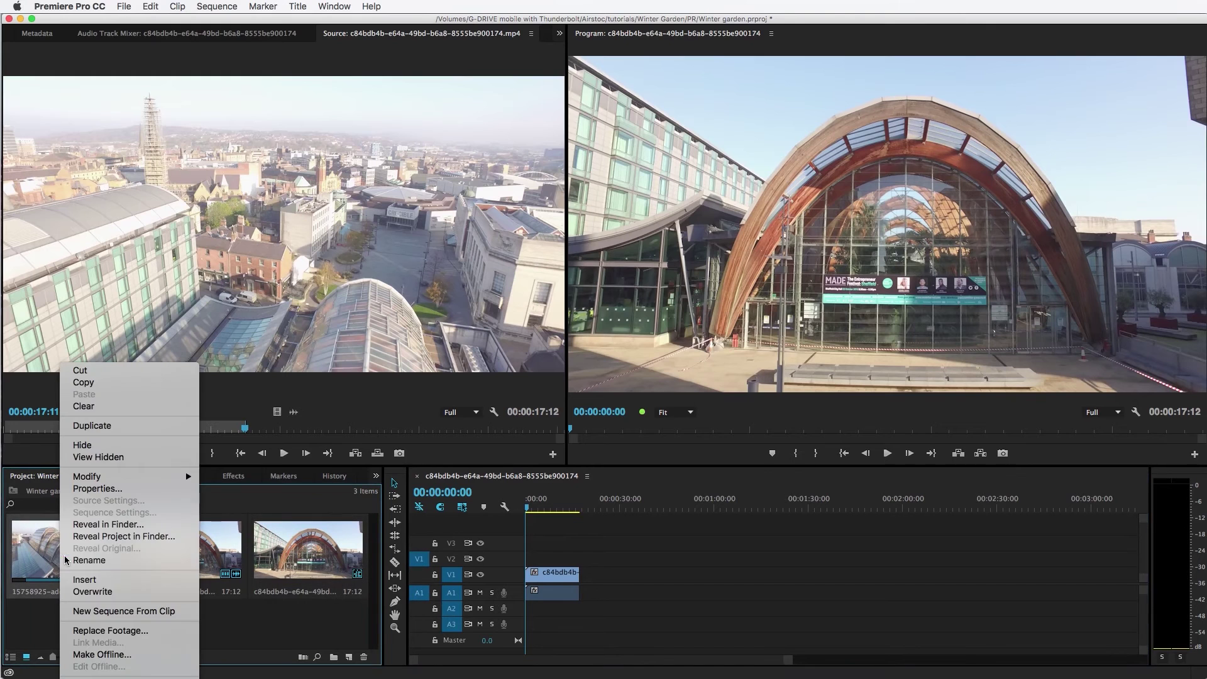
{"action": "left_click", "coordinate": [104, 612]}
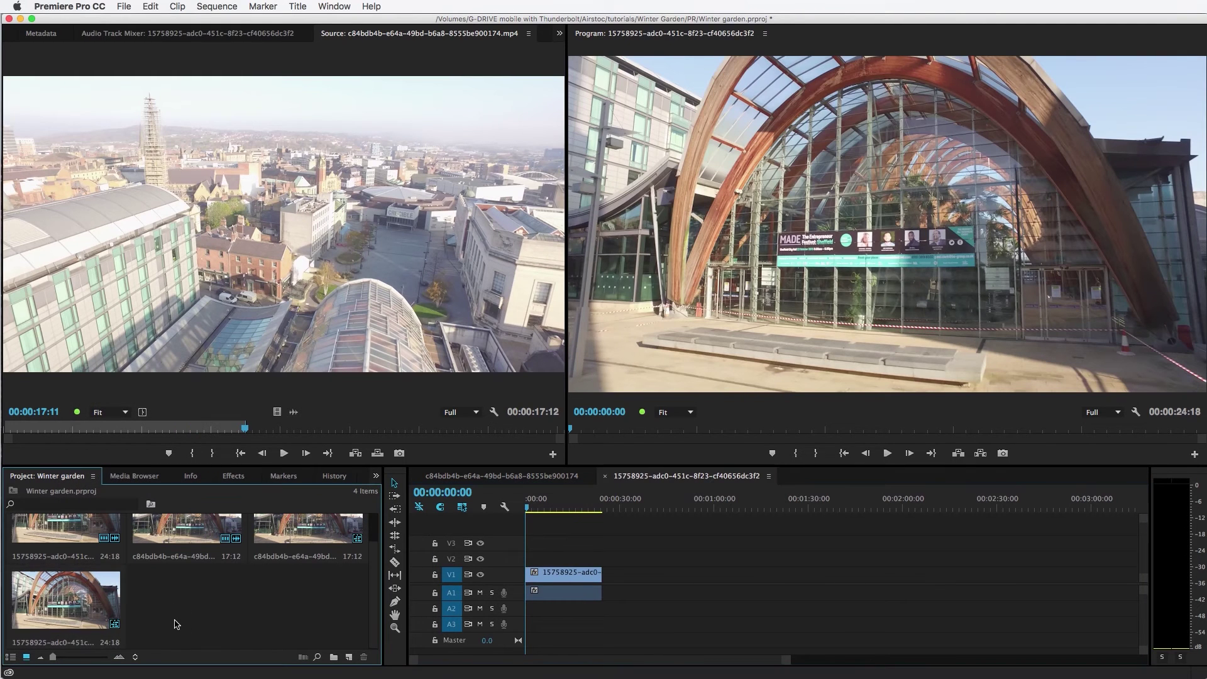
{"action": "left_click", "coordinate": [306, 539]}
{"action": "left_click", "coordinate": [94, 607], "text": "shift"}
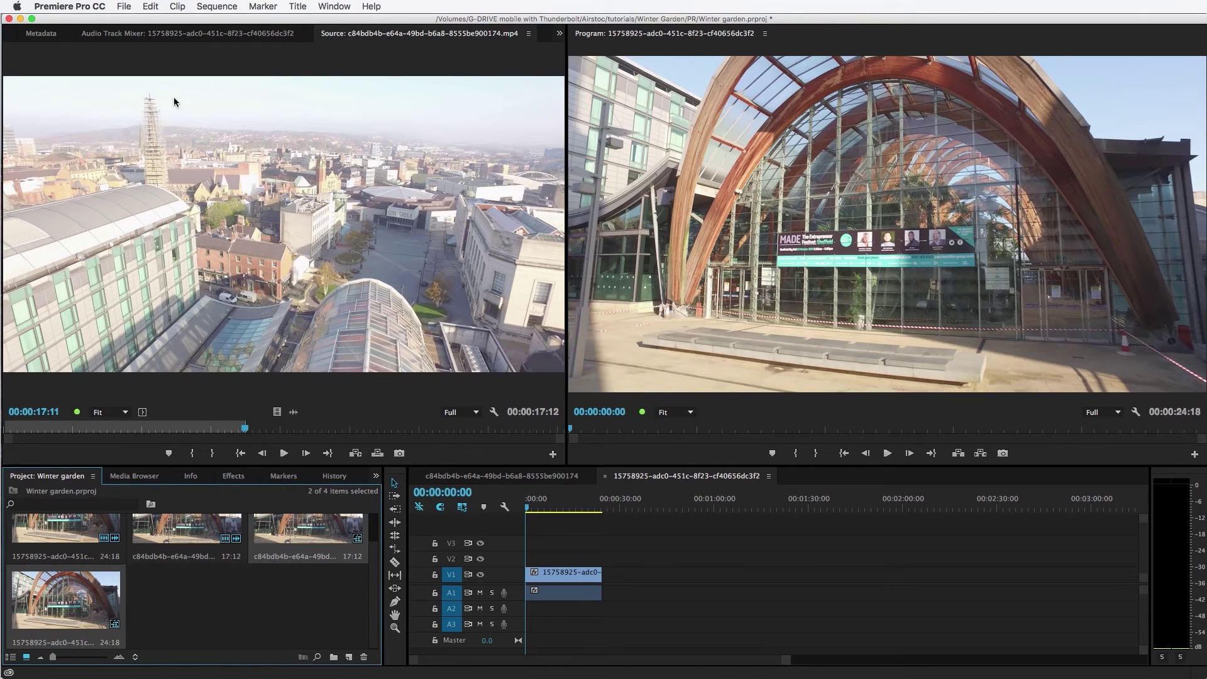
Step: Open File > Export > Media, choose H.264, and leave the target bitrate at 10
{"action": "left_click", "coordinate": [123, 7]}
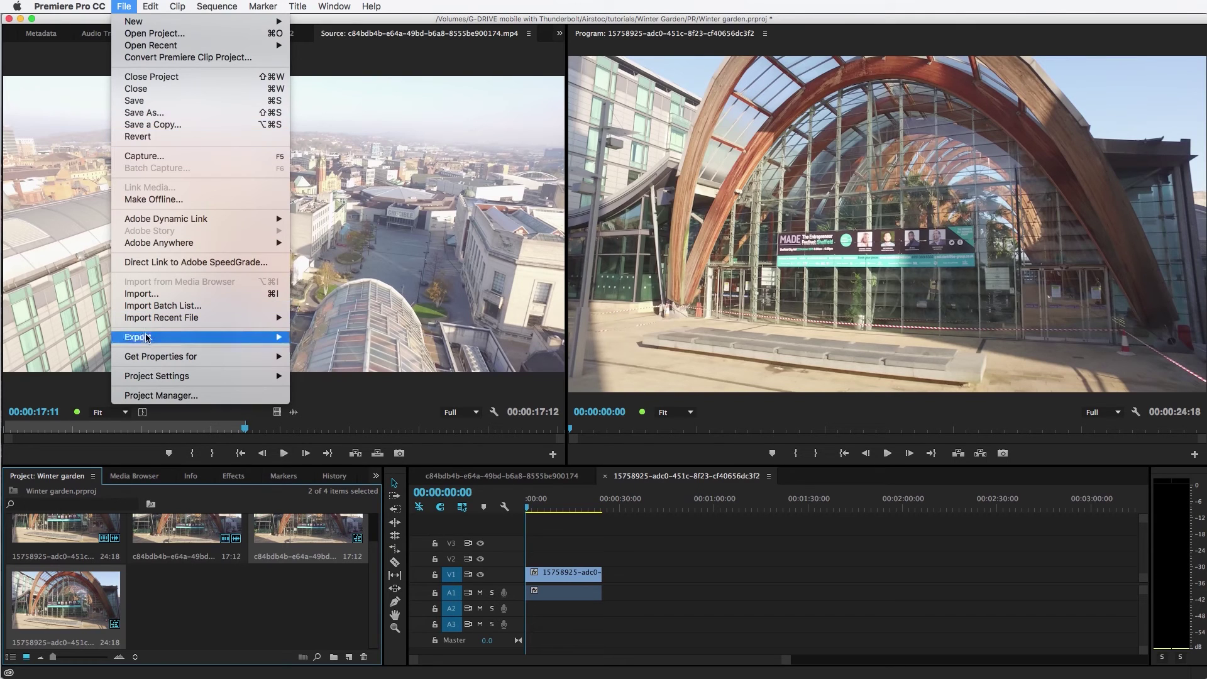
{"action": "mouse_move", "coordinate": [138, 337]}
{"action": "left_click", "coordinate": [311, 337]}
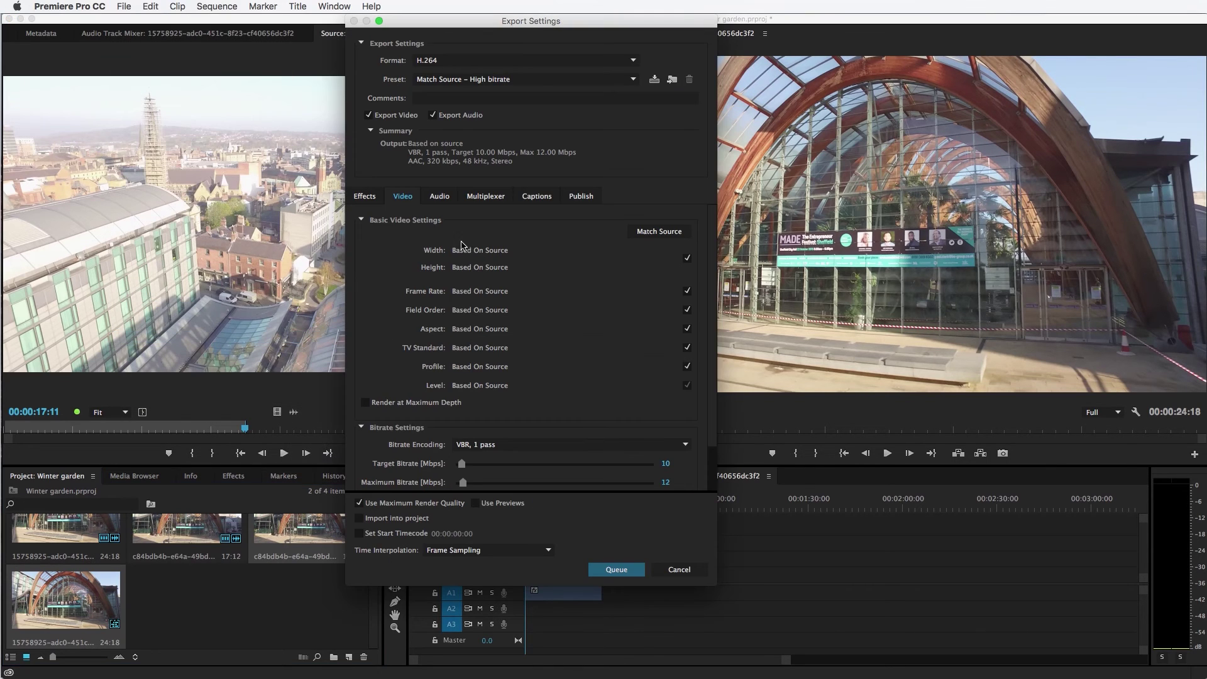
{"action": "left_click", "coordinate": [430, 63]}
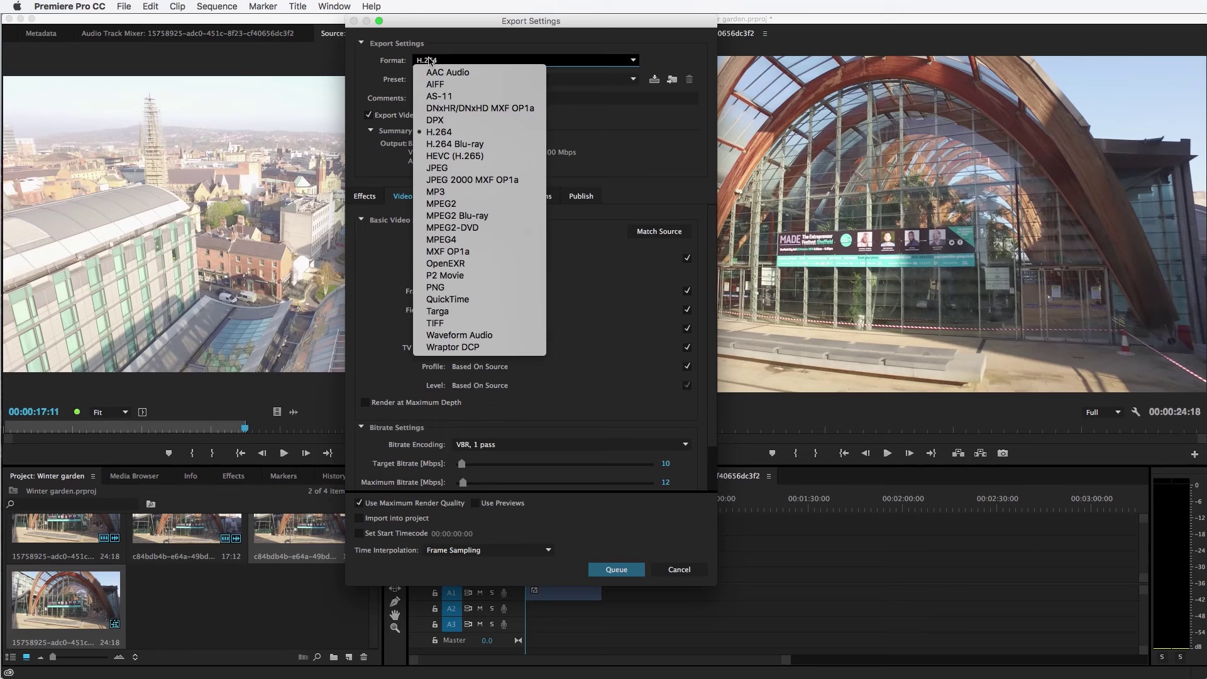
{"action": "left_click", "coordinate": [436, 135]}
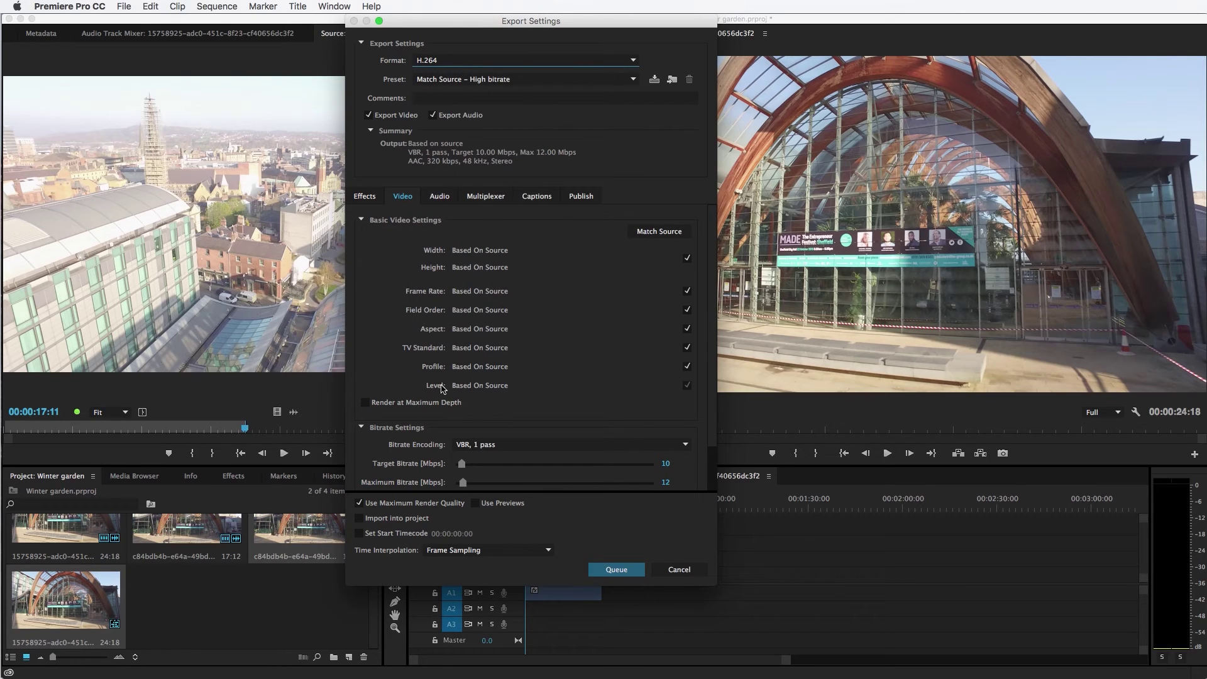
{"action": "left_click", "coordinate": [665, 463]}
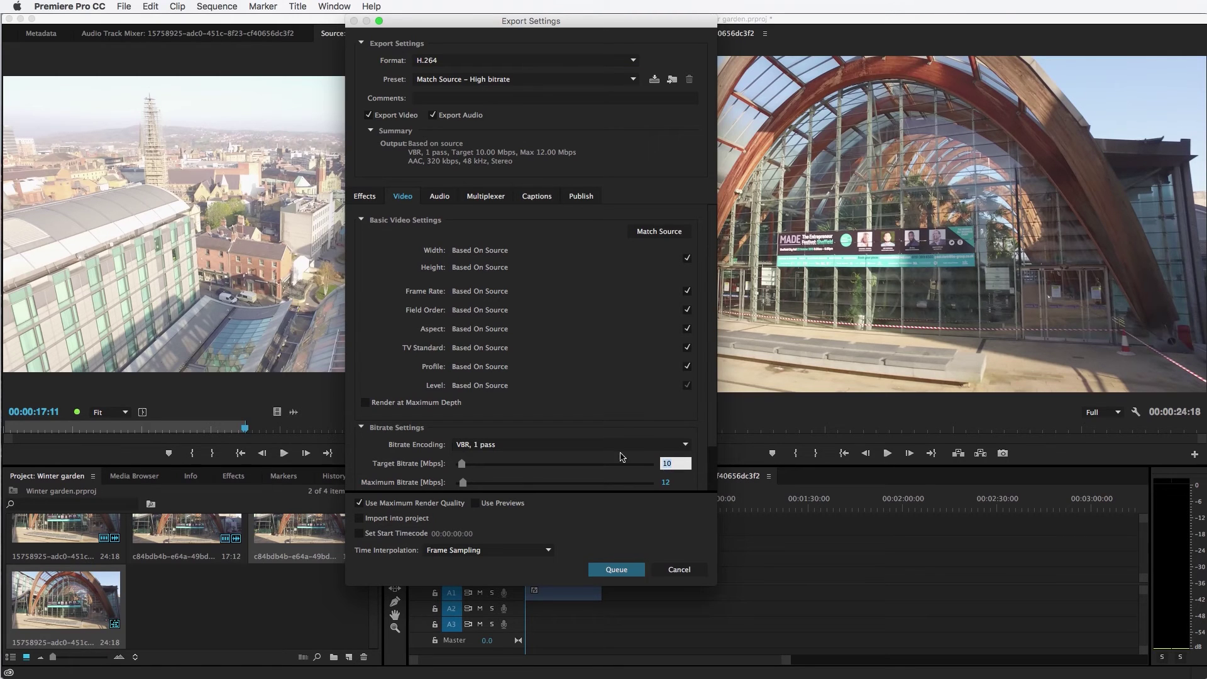
{"action": "left_click", "coordinate": [602, 418]}
Step: Open the raw drone clip in QuickTime and read its 4096×2160 AVC, 63.00 Mbit/s details in Movie Inspector
{"action": "key", "text": "super+Tab"}
{"action": "key", "text": "super+Tab"}
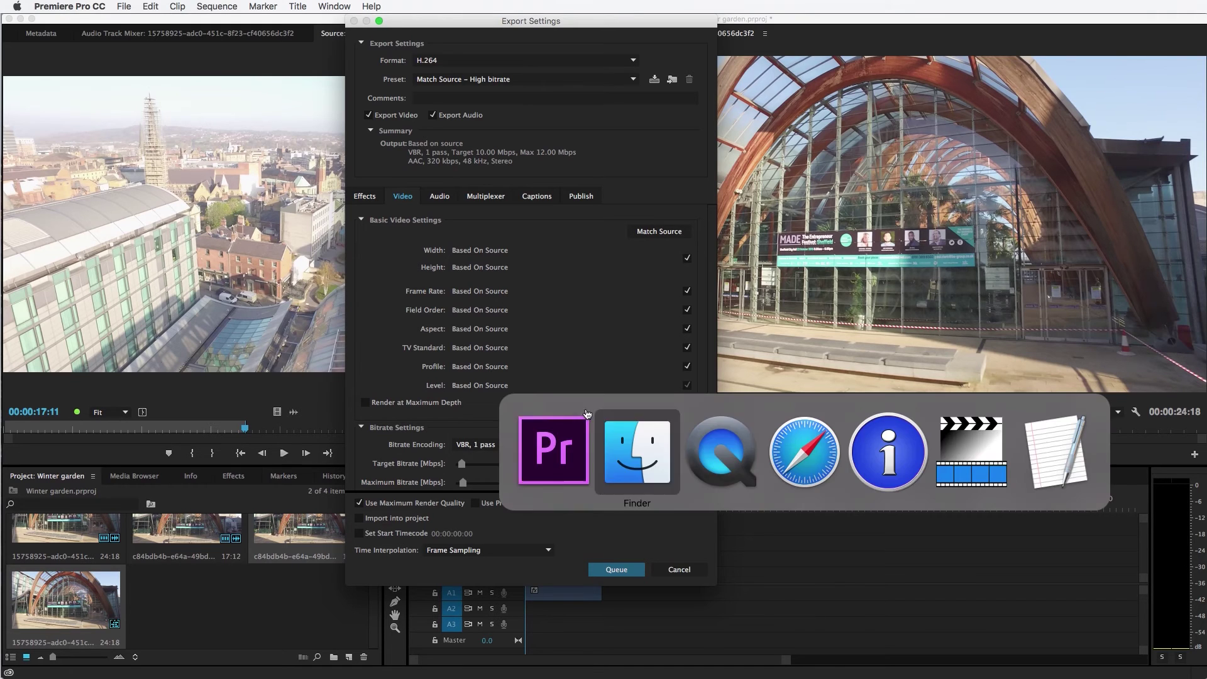
{"action": "left_click", "coordinate": [128, 6]}
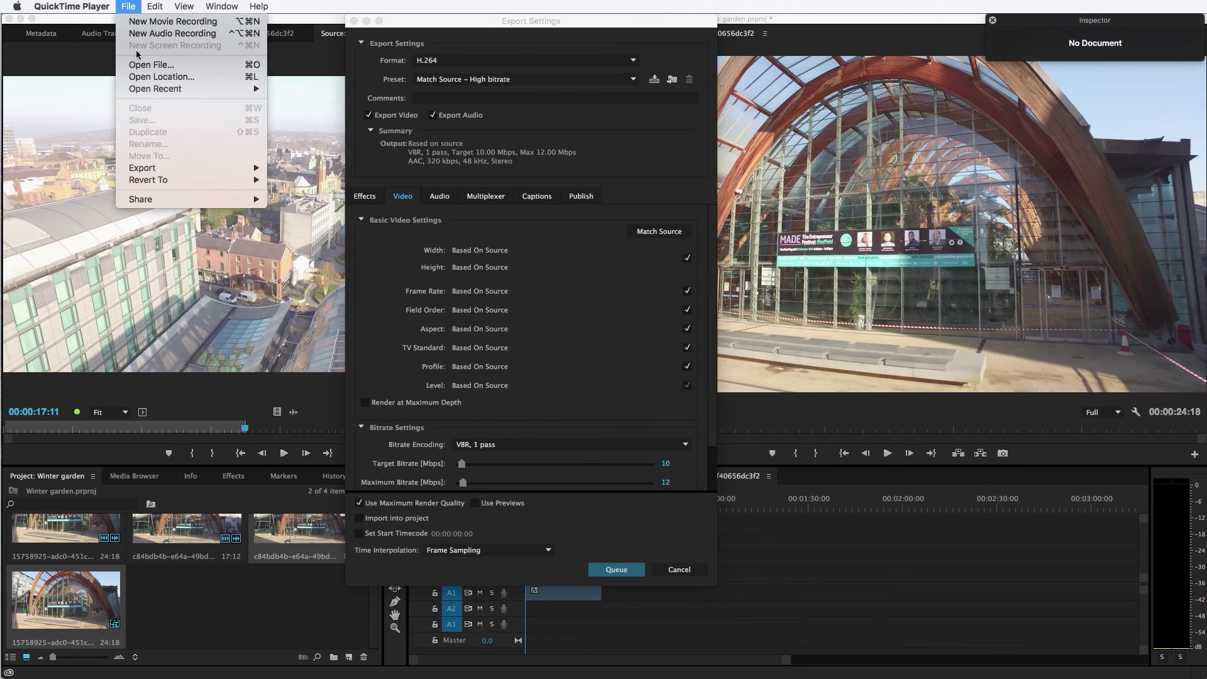
{"action": "mouse_move", "coordinate": [181, 92]}
{"action": "left_click", "coordinate": [302, 103]}
{"action": "left_click", "coordinate": [233, 5]}
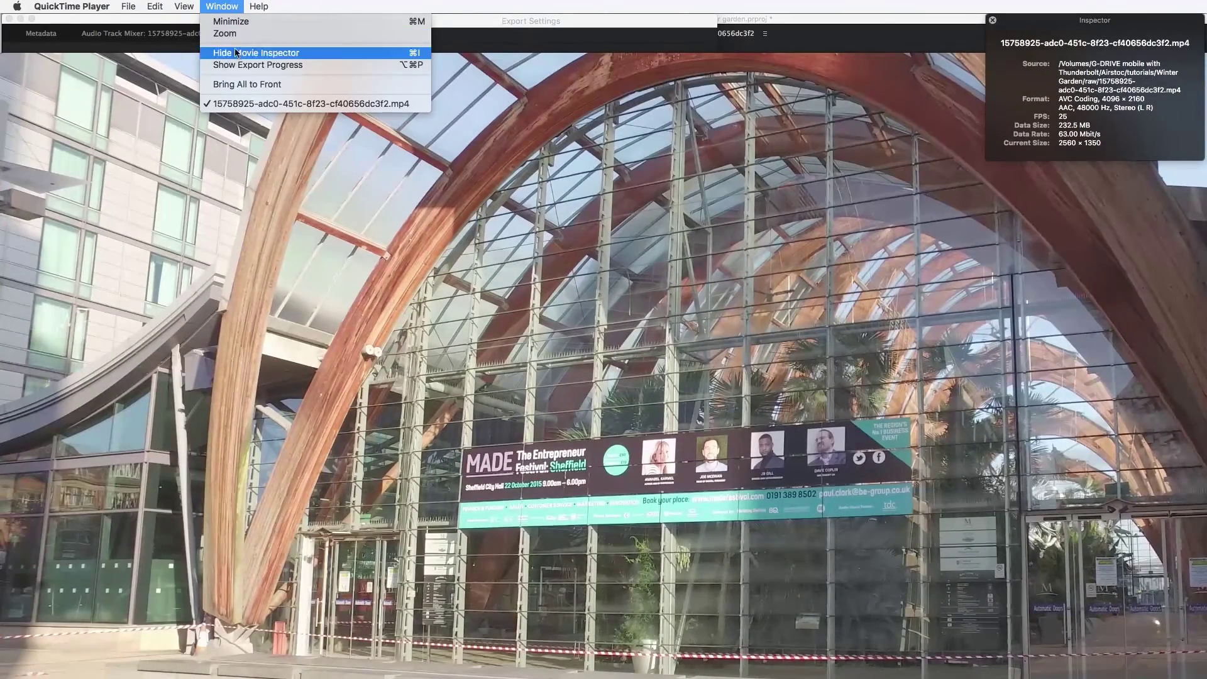
{"action": "left_click", "coordinate": [231, 58]}
{"action": "left_click", "coordinate": [224, 7]}
{"action": "left_click", "coordinate": [231, 53]}
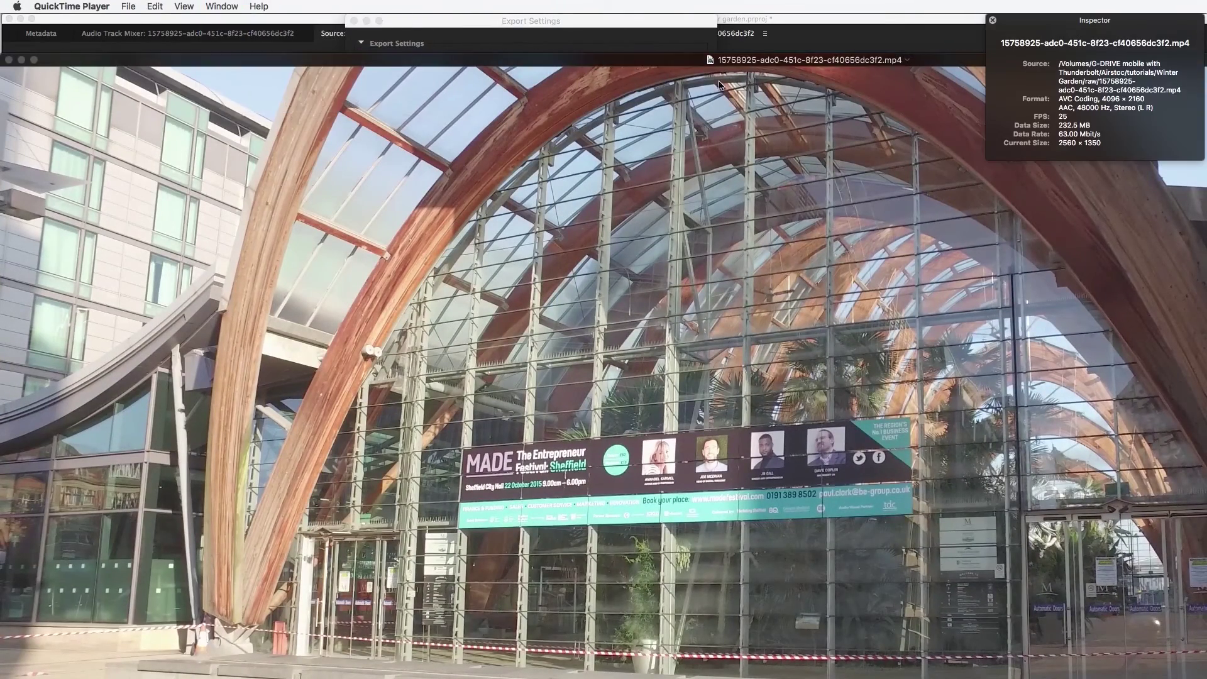
{"action": "left_click_drag", "start_coordinate": [875, 53], "coordinate": [867, 16]}
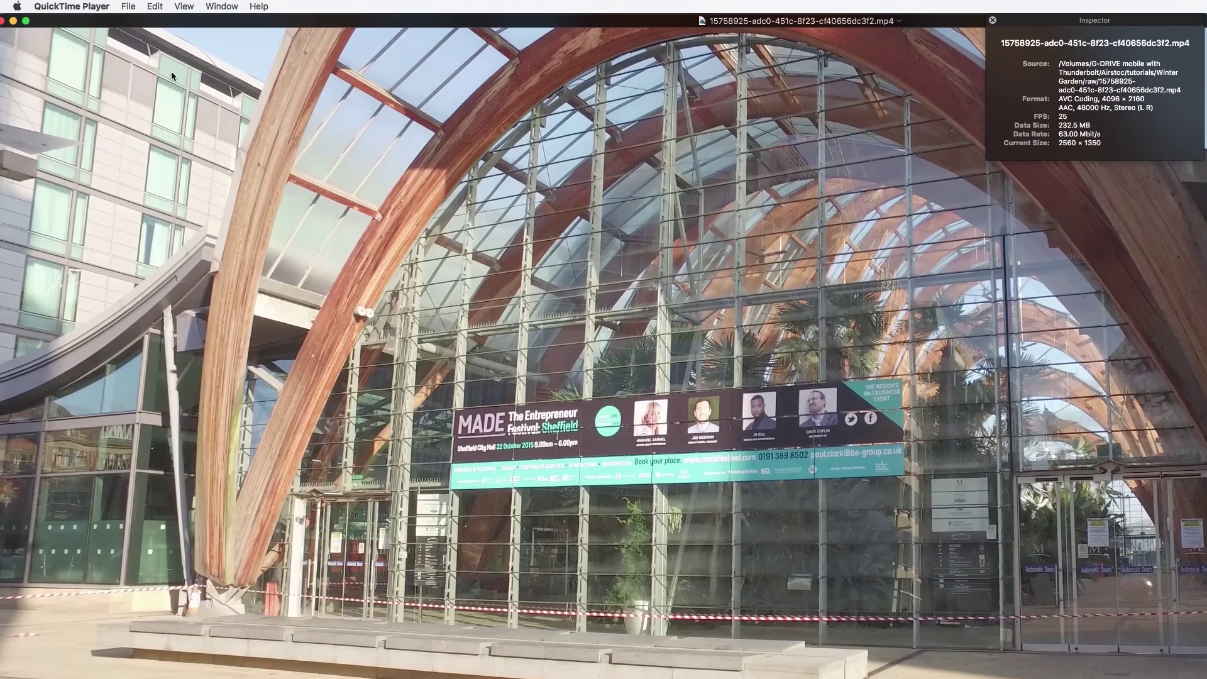
Step: Close the QuickTime window and reopen the raw clip in File-Info Lite to read its 62.7 Mbps bitrate
{"action": "left_click", "coordinate": [3, 22]}
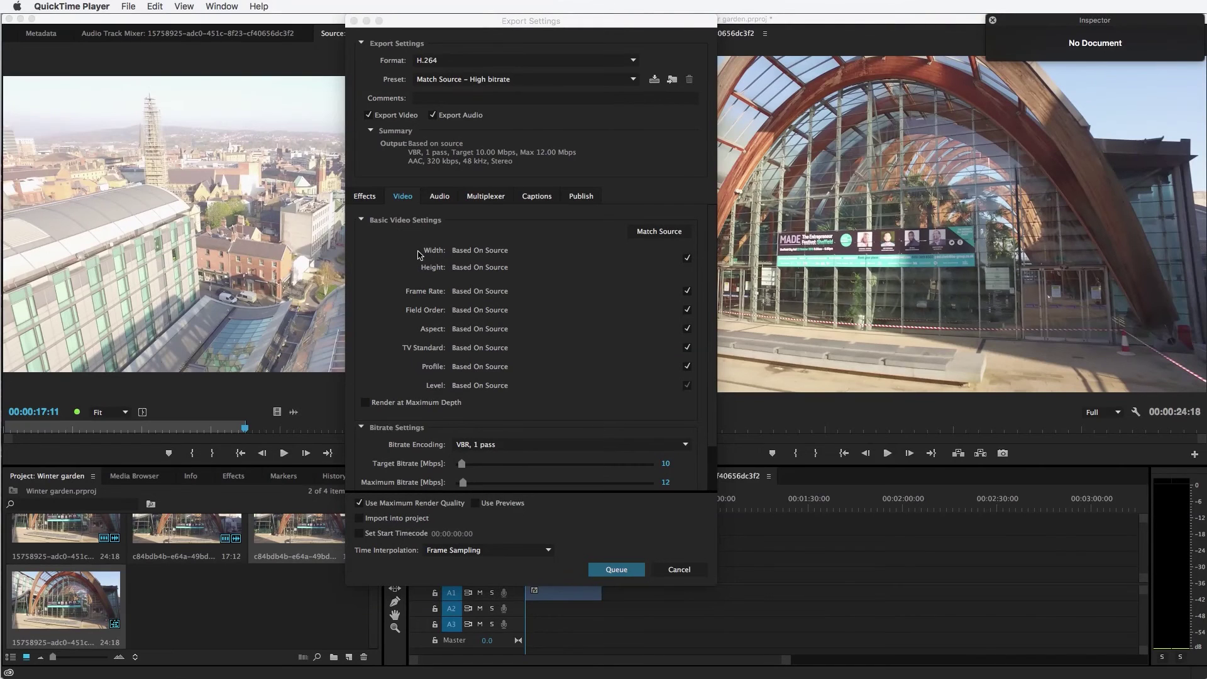
{"action": "key", "text": "super+Tab"}
{"action": "left_click", "coordinate": [895, 462]}
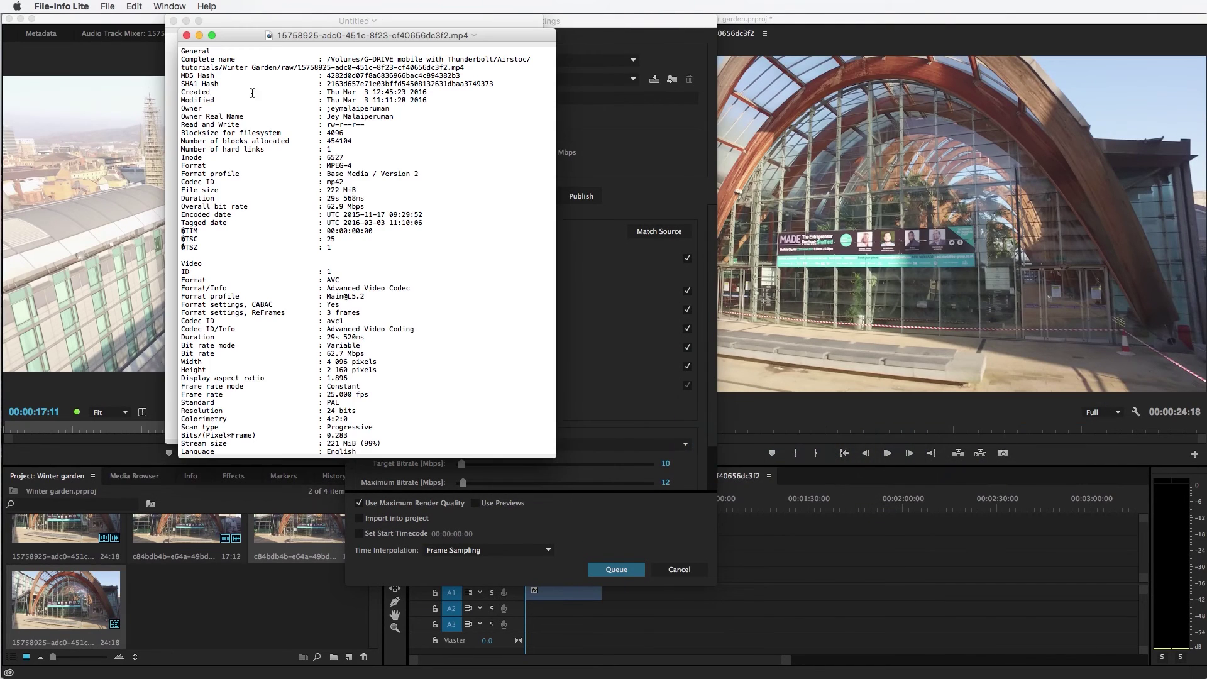
{"action": "left_click", "coordinate": [186, 36]}
{"action": "left_click", "coordinate": [109, 7]}
{"action": "mouse_move", "coordinate": [116, 45]}
{"action": "left_click", "coordinate": [242, 44]}
Step: Give the H.264 export a 60 Mbps target and 65 Mbps maximum bitrate, then queue it to Media Encoder
{"action": "left_click", "coordinate": [90, 22]}
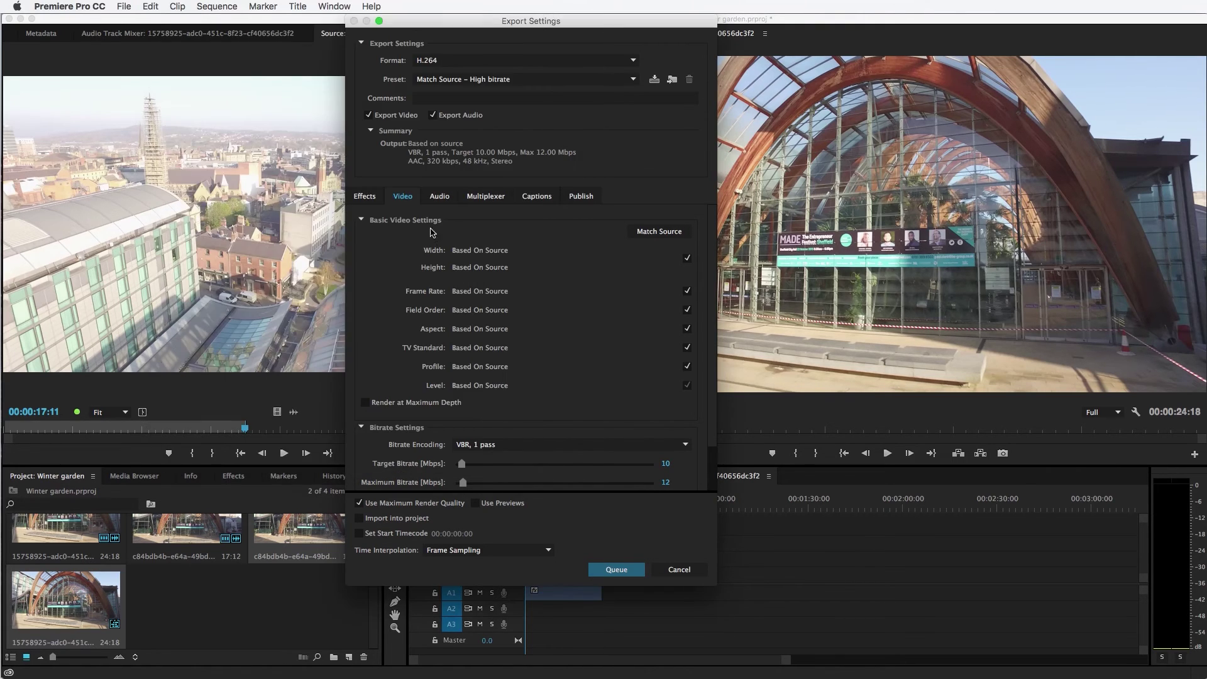
{"action": "left_click", "coordinate": [663, 463]}
{"action": "left_click", "coordinate": [666, 482]}
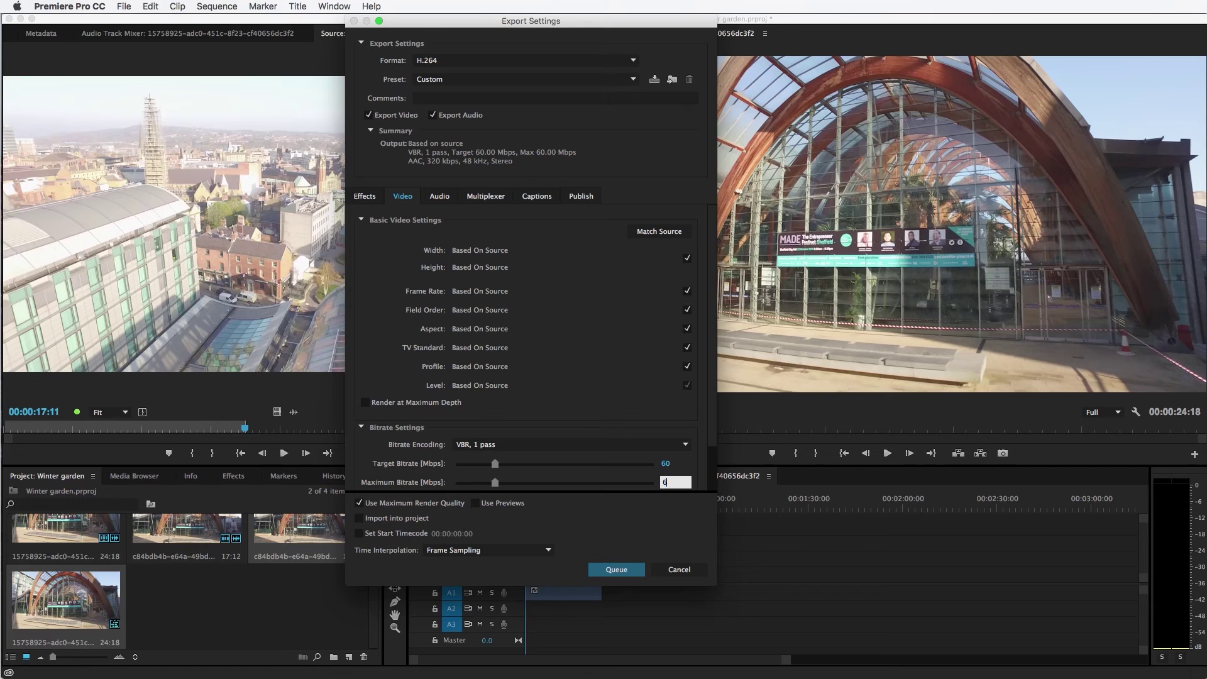
{"action": "type", "text": "65"}
{"action": "key", "text": "Return"}
{"action": "left_click", "coordinate": [616, 569]}
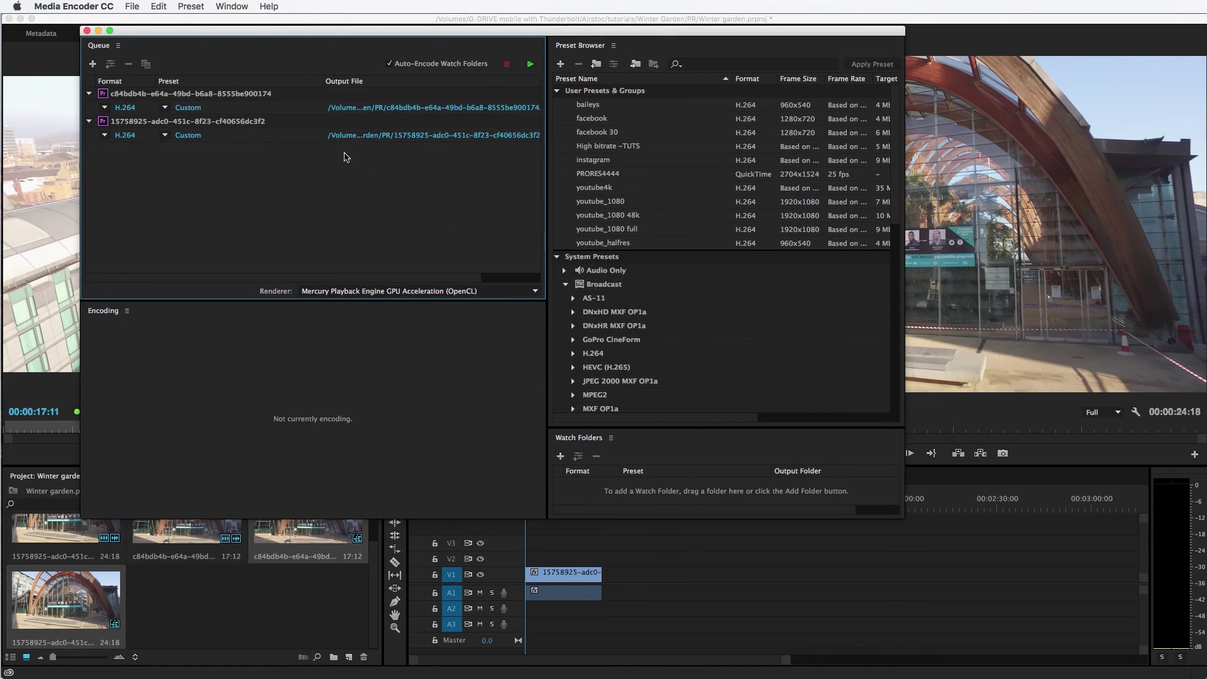
Step: Save the first queued clip's output into the stock folder as fx4-wintergarden-02
{"action": "left_click", "coordinate": [435, 107]}
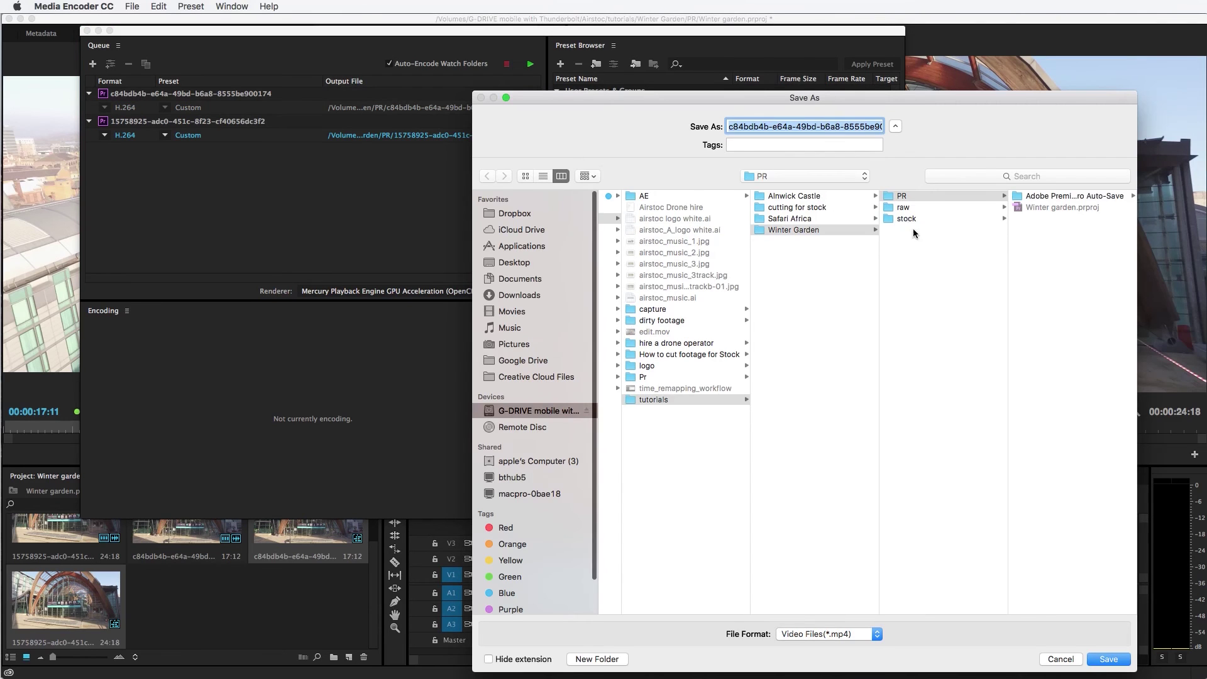
{"action": "left_click", "coordinate": [914, 217]}
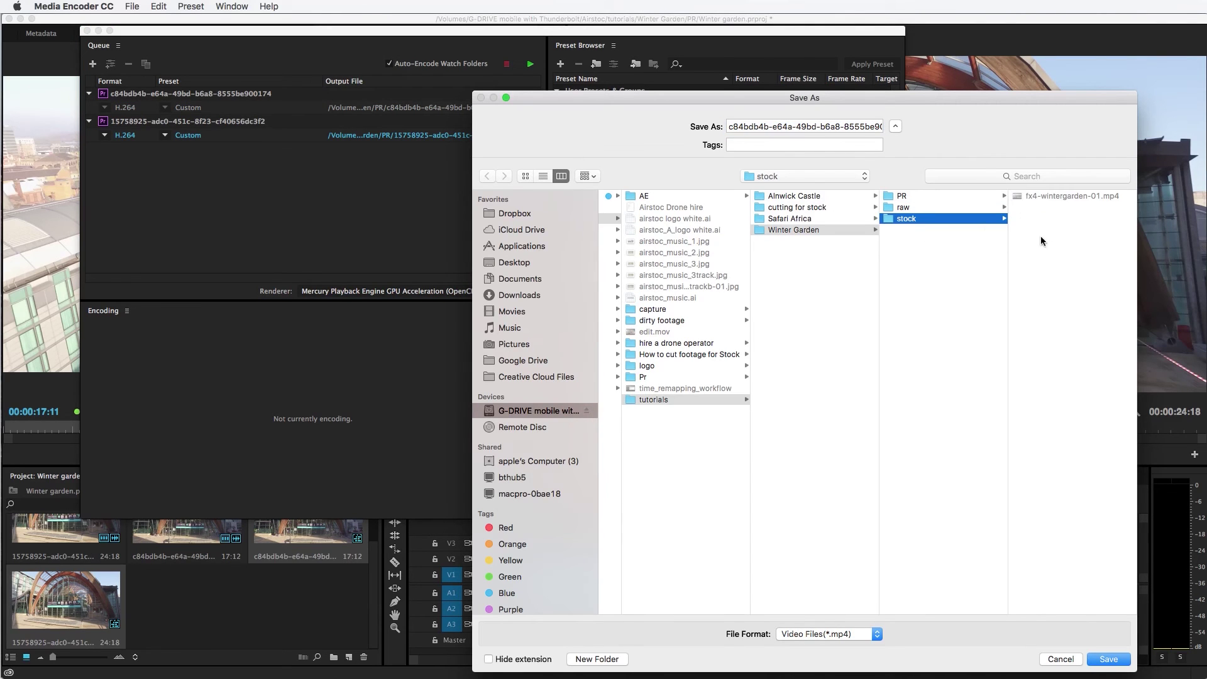
{"action": "left_click", "coordinate": [1040, 197]}
{"action": "left_click", "coordinate": [807, 127]}
{"action": "left_click", "coordinate": [1108, 660]}
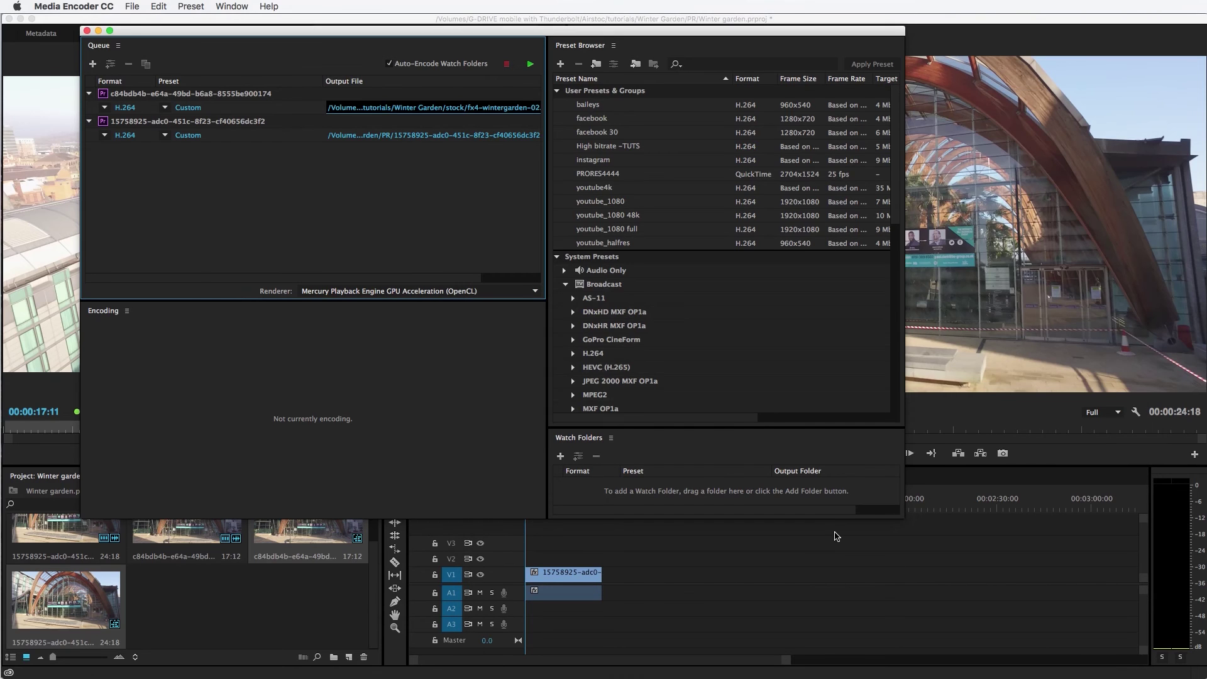
Step: Save the second clip into stock as fx4-wintergarden-01b and start encoding the queue
{"action": "left_click", "coordinate": [347, 135]}
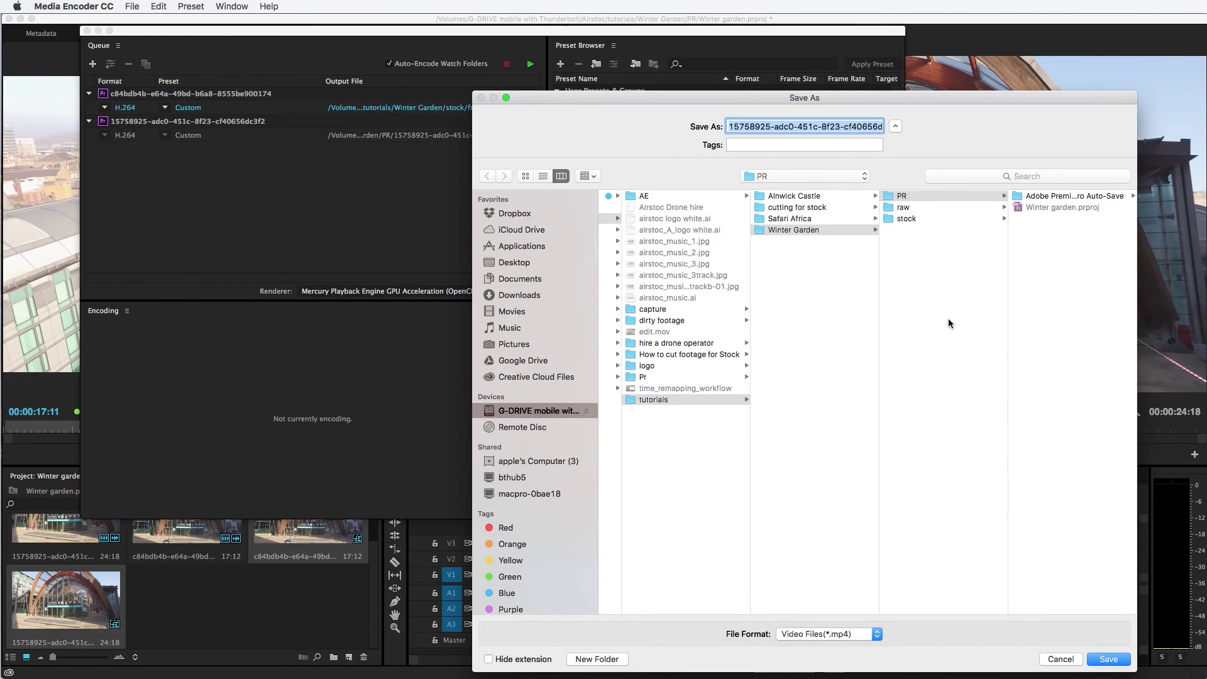
{"action": "left_click", "coordinate": [952, 218]}
{"action": "left_click", "coordinate": [1048, 197]}
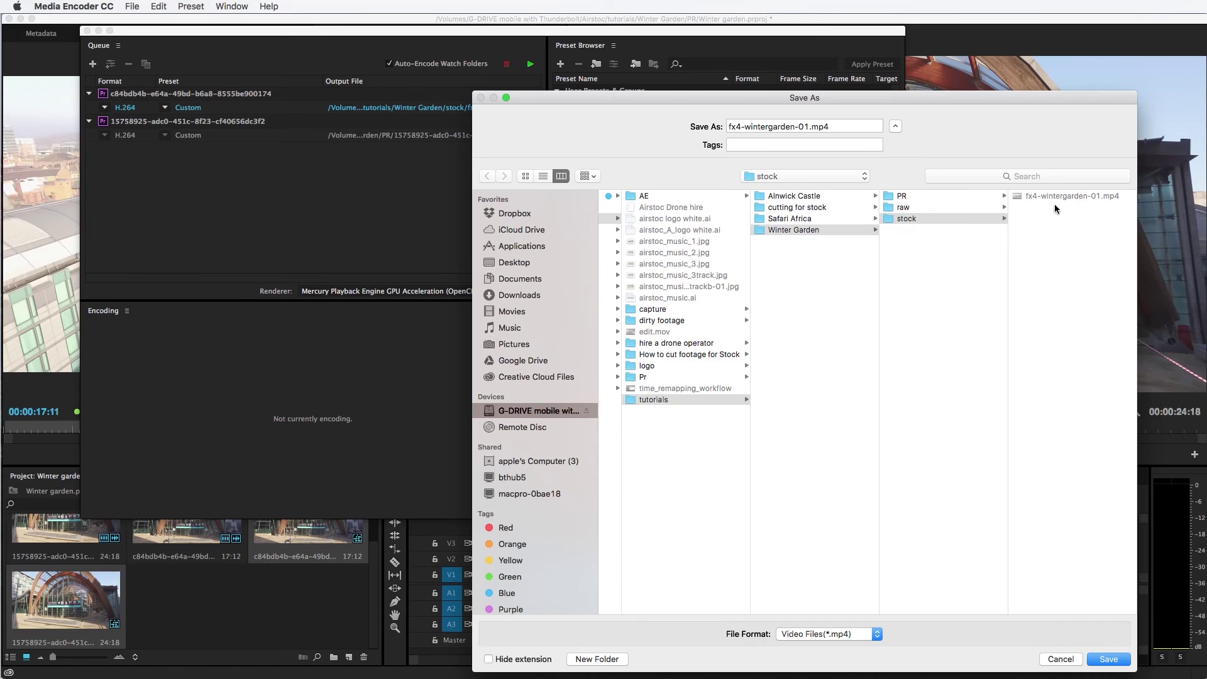
{"action": "double_click", "coordinate": [805, 127]}
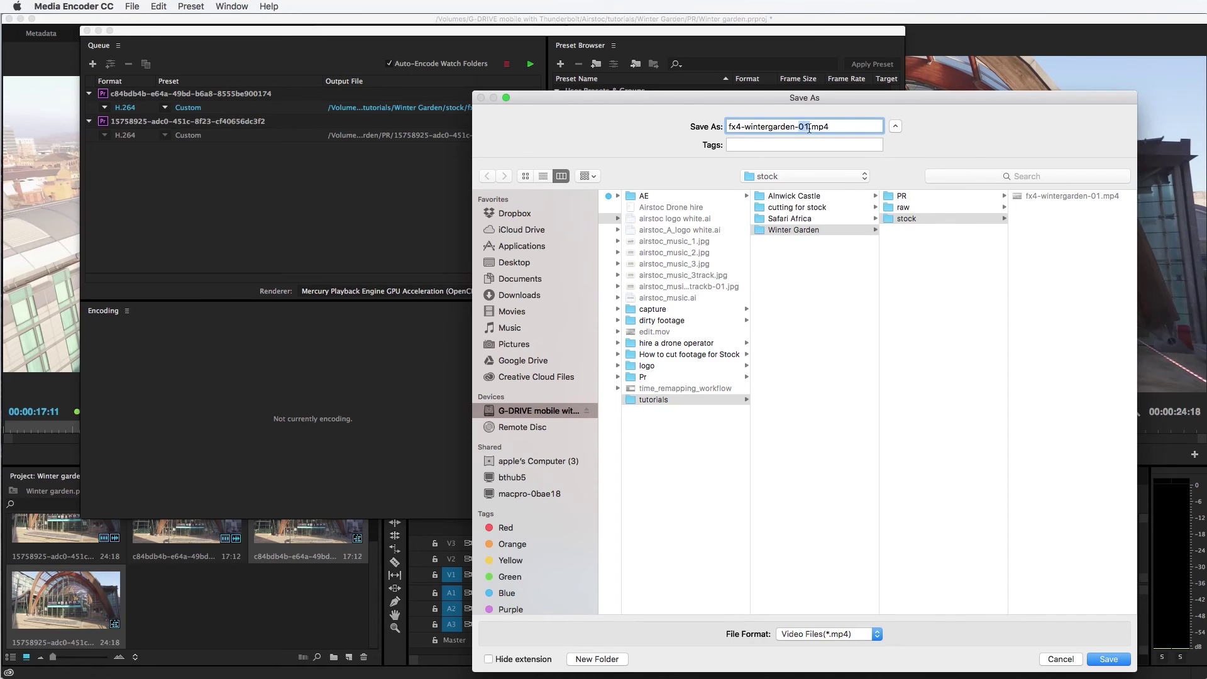
{"action": "key", "text": "Right"}
{"action": "type", "text": "b"}
{"action": "left_click", "coordinate": [1109, 659]}
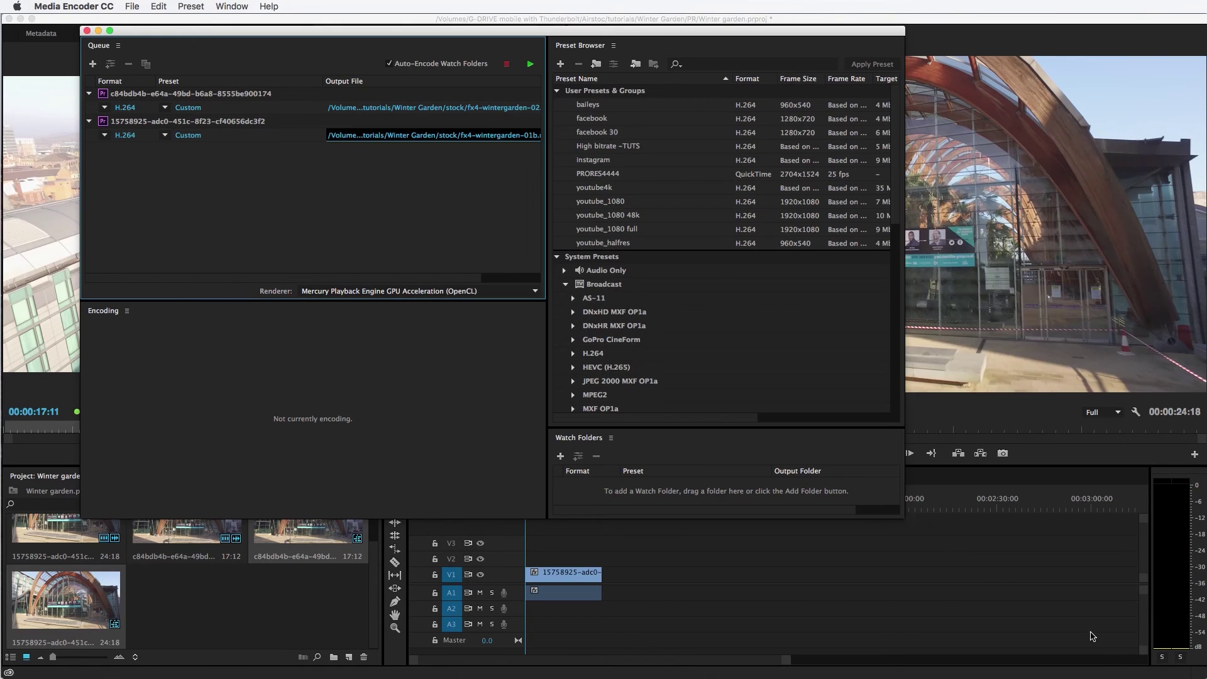
{"action": "left_click", "coordinate": [530, 64]}
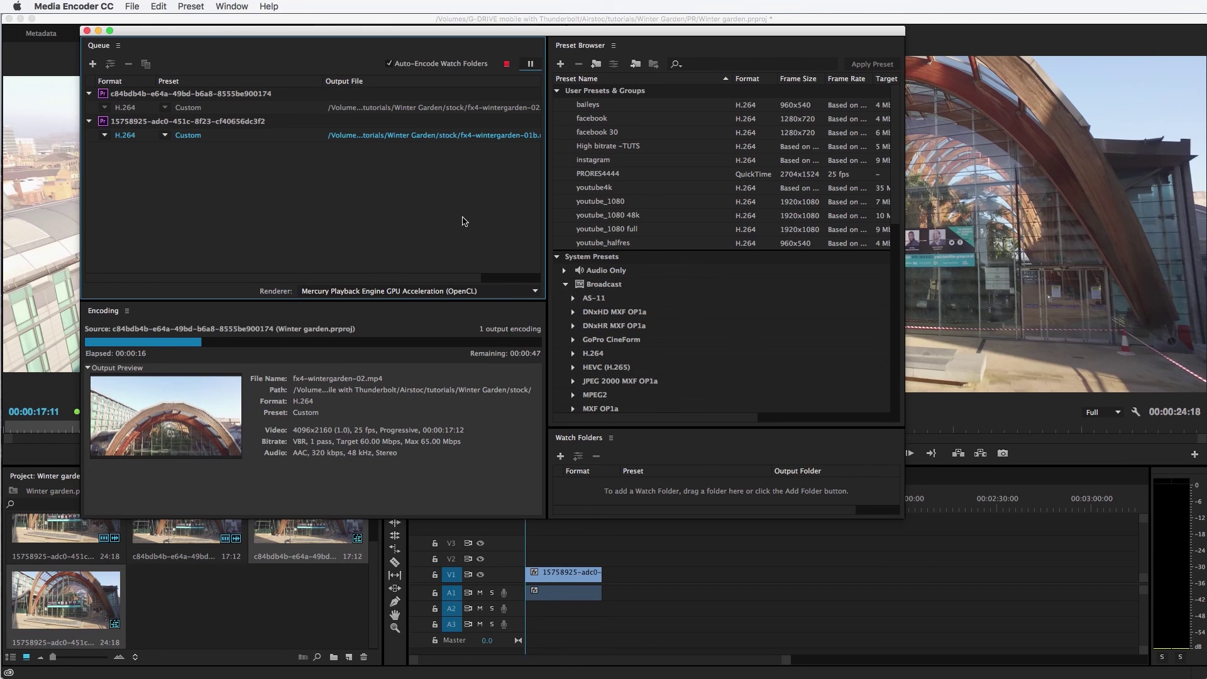
{"action": "key", "text": "super+Tab"}
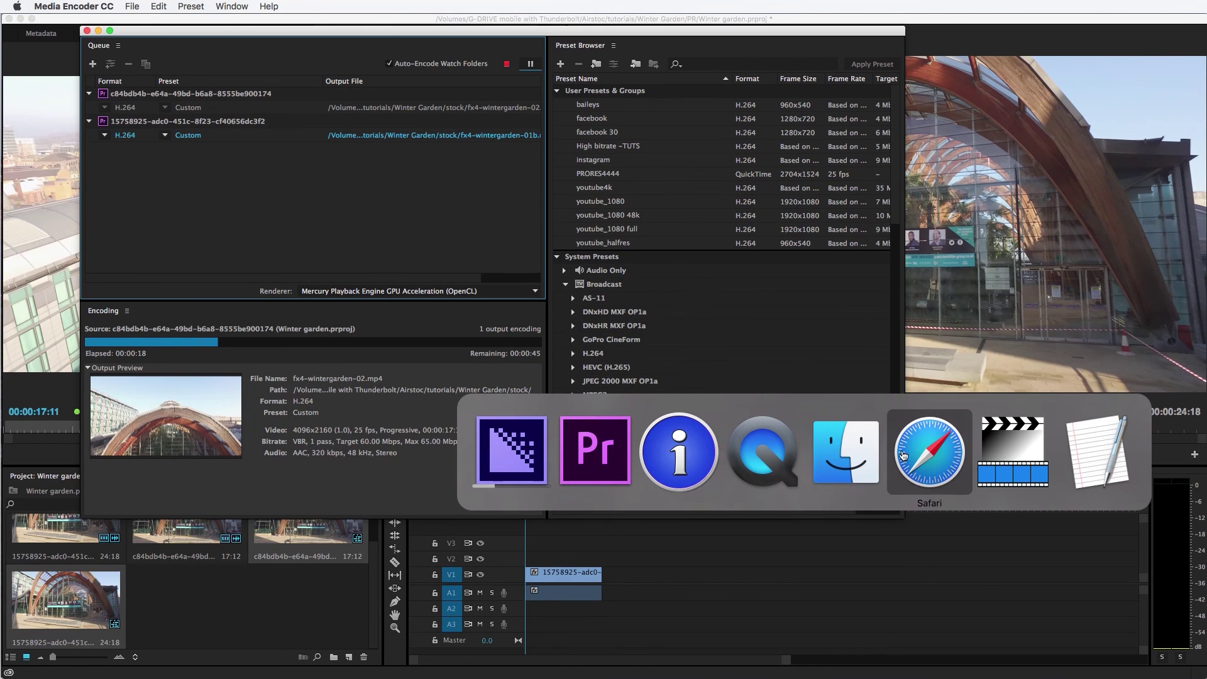
Step: Drag fx4-wintergarden-01.mp4 from Winter Garden > stock onto Airstoc's Upload Videos drop zone
{"action": "left_click", "coordinate": [929, 451]}
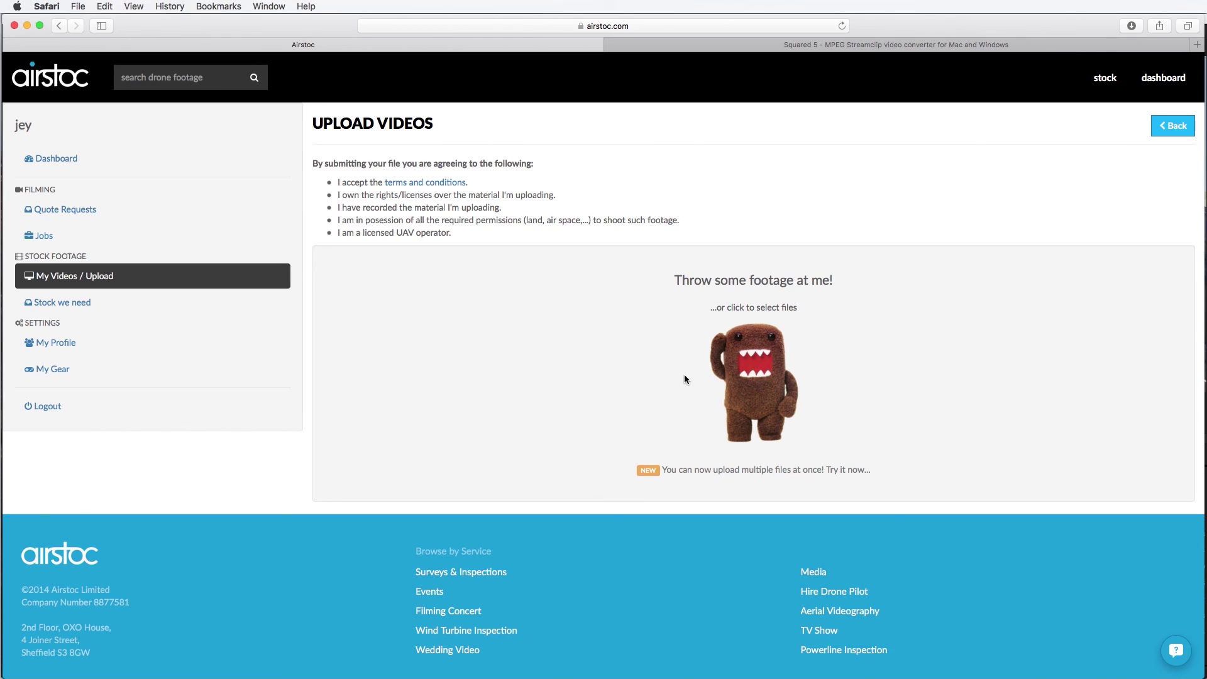
{"action": "key", "text": "super+Tab"}
{"action": "key", "text": "super+Tab"}
{"action": "key", "text": "super+Tab"}
{"action": "key", "text": "super+Tab"}
{"action": "key", "text": "super+Tab"}
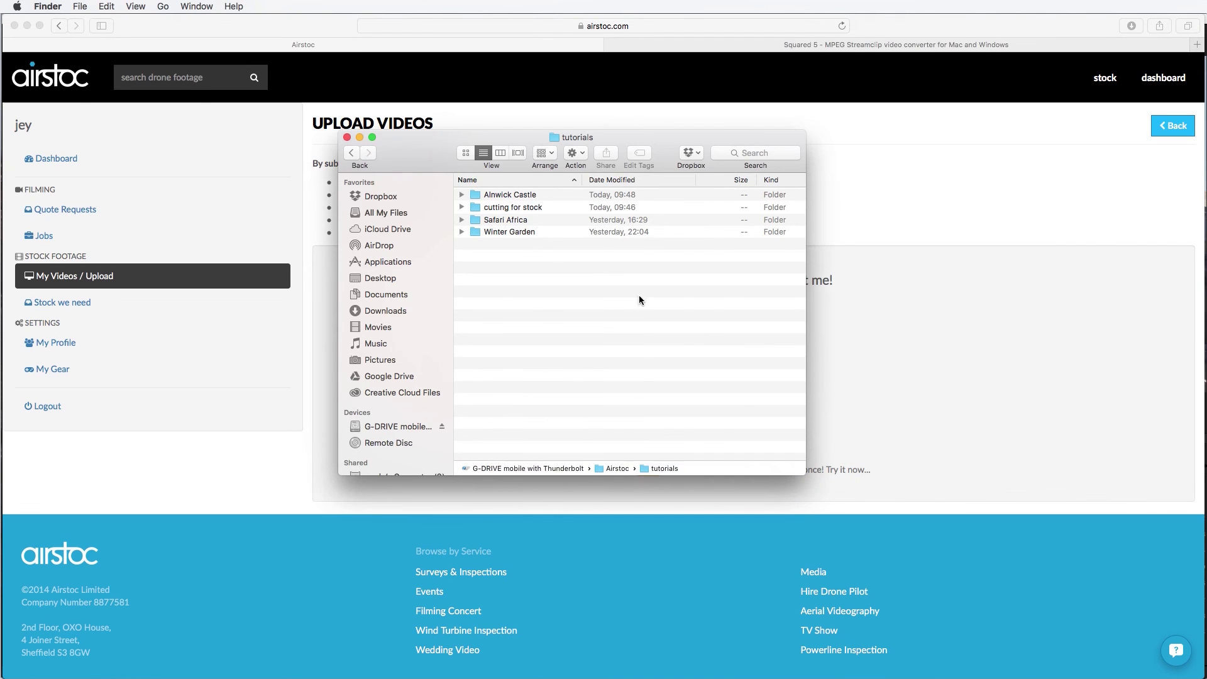
{"action": "left_click", "coordinate": [509, 231]}
{"action": "left_click", "coordinate": [462, 231]}
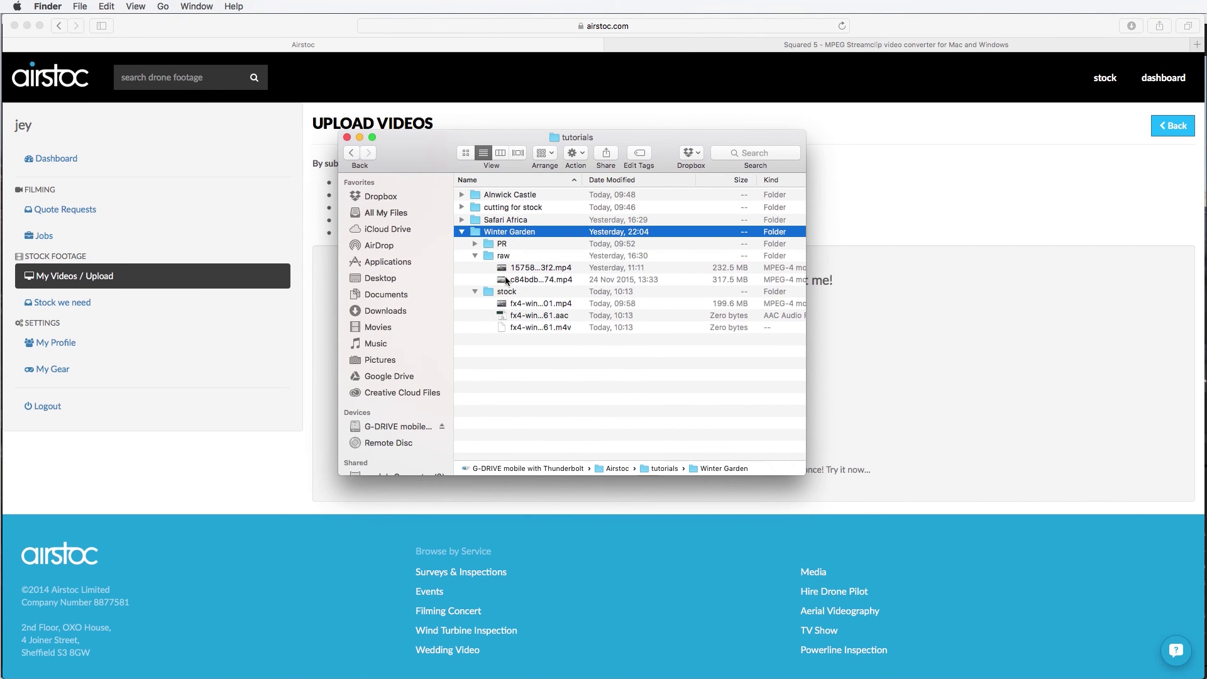
{"action": "left_click", "coordinate": [505, 291]}
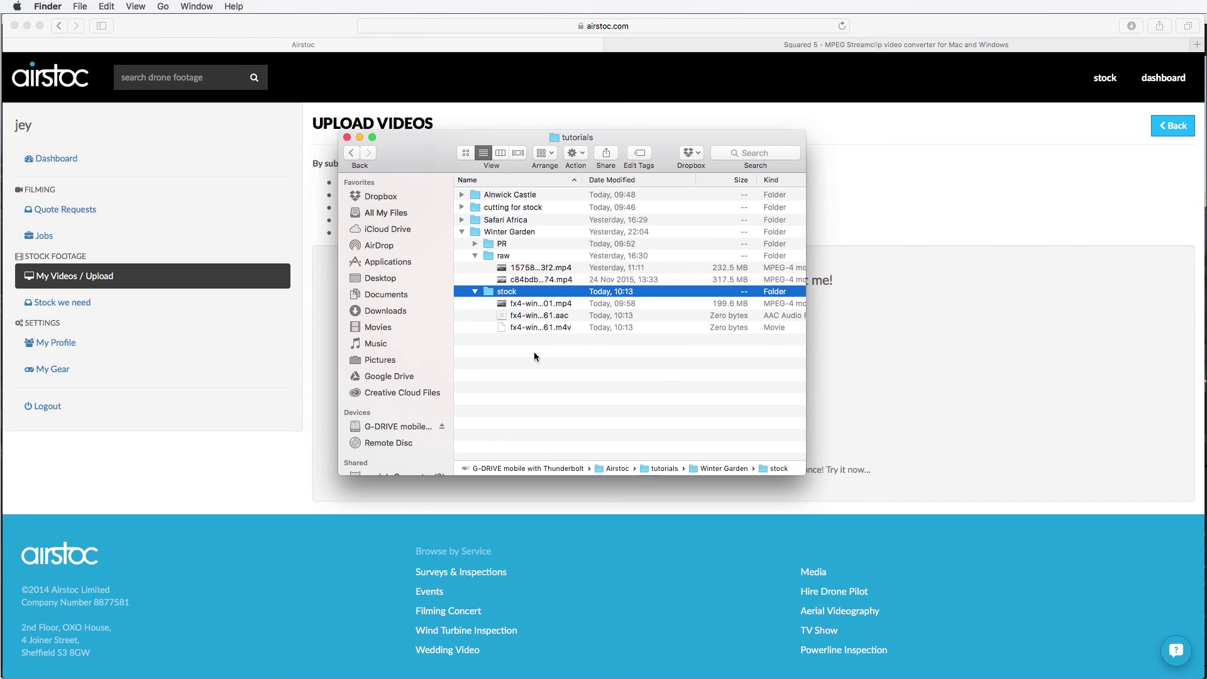
{"action": "left_click", "coordinate": [548, 307]}
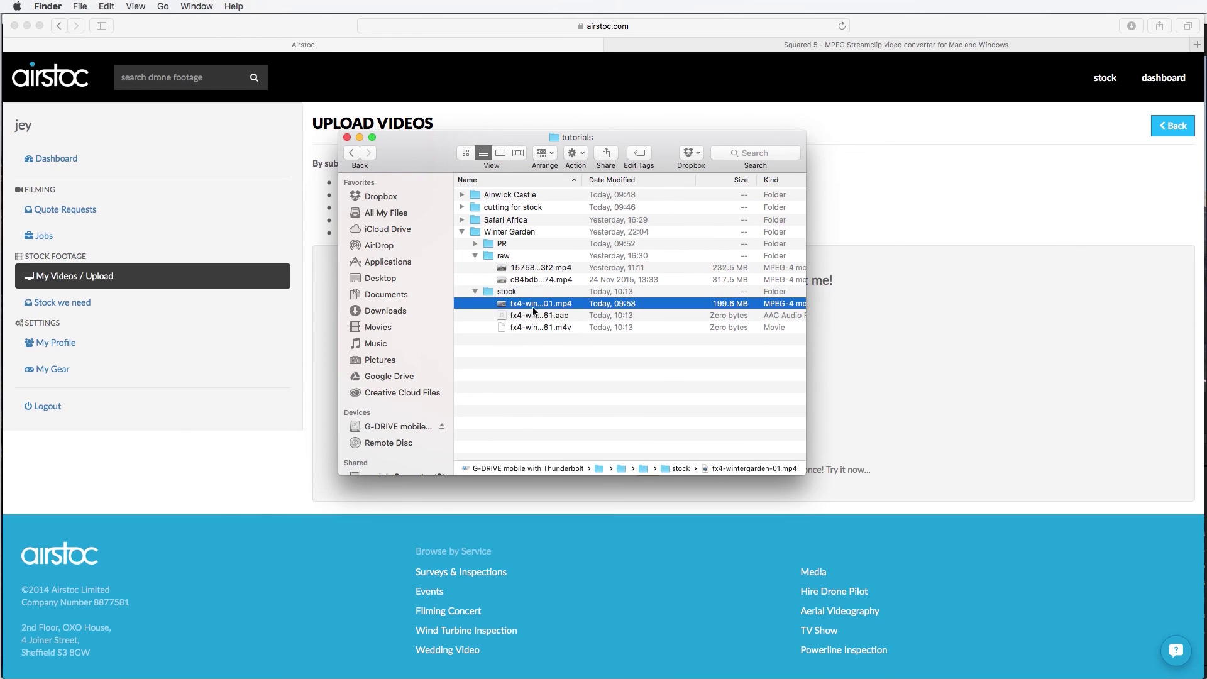
{"action": "left_click_drag", "start_coordinate": [520, 308], "coordinate": [856, 349]}
{"action": "left_click", "coordinate": [885, 376]}
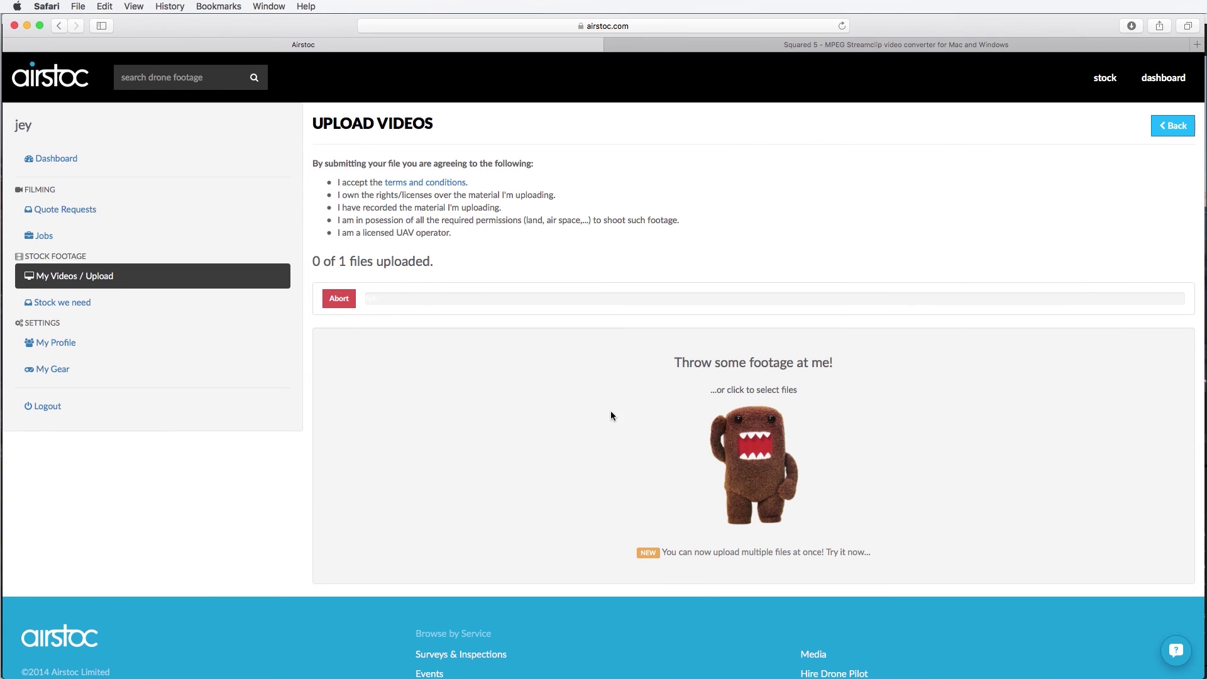